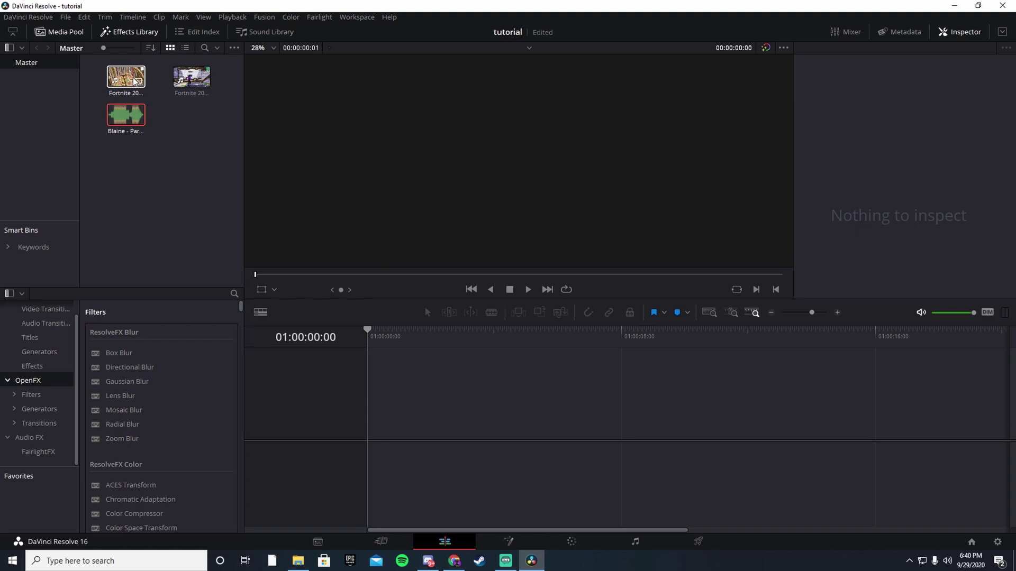
# Place the Blaine - Paranoid song at the start of Audio 2, trimmed at both ends to a duration of 00:00:32:59.
pyautogui.moveTo(128, 121); pyautogui.dragTo(414, 476)
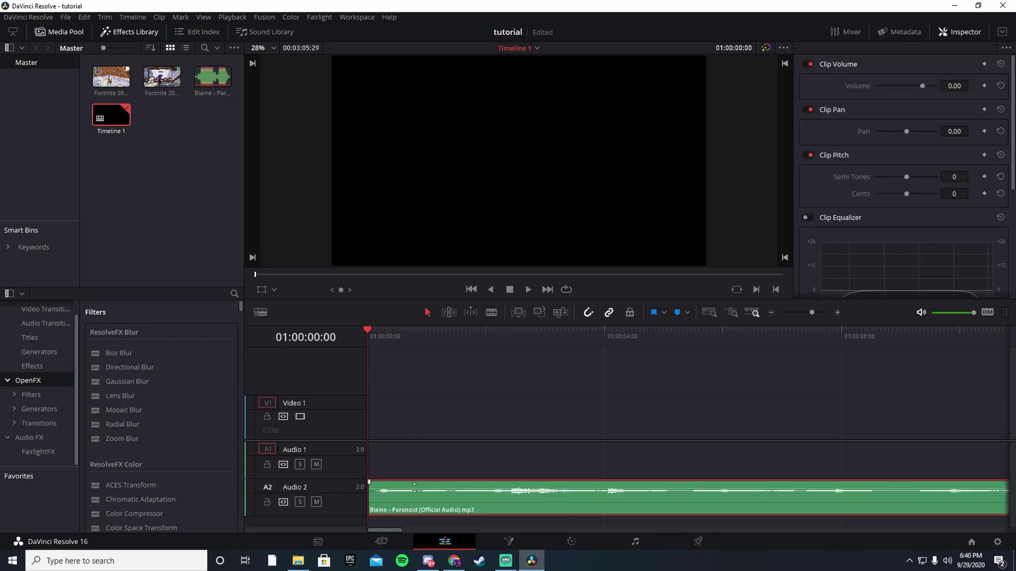
pyautogui.moveTo(816, 314); pyautogui.dragTo(791, 316)
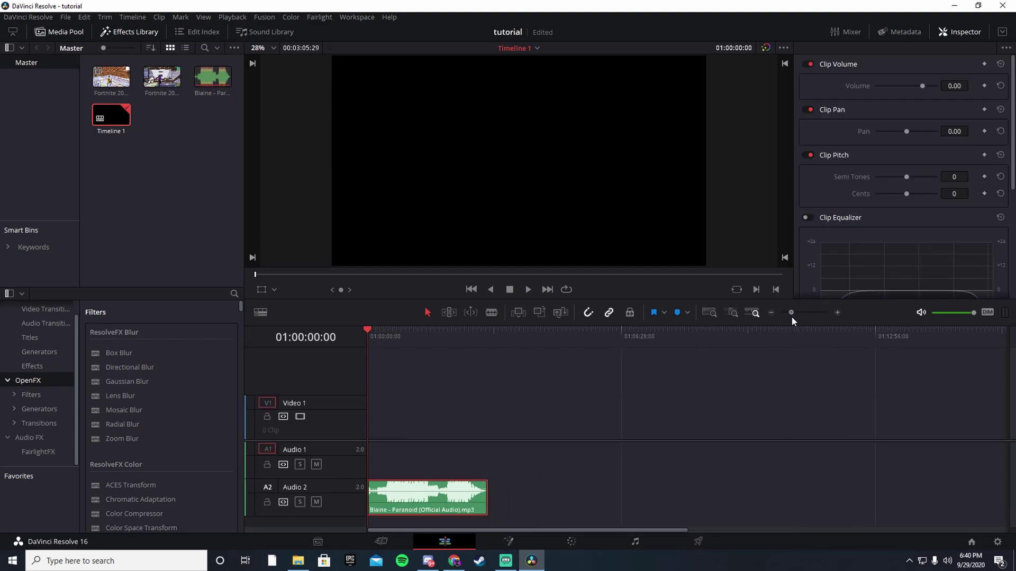
pyautogui.moveTo(485, 492); pyautogui.dragTo(398, 487)
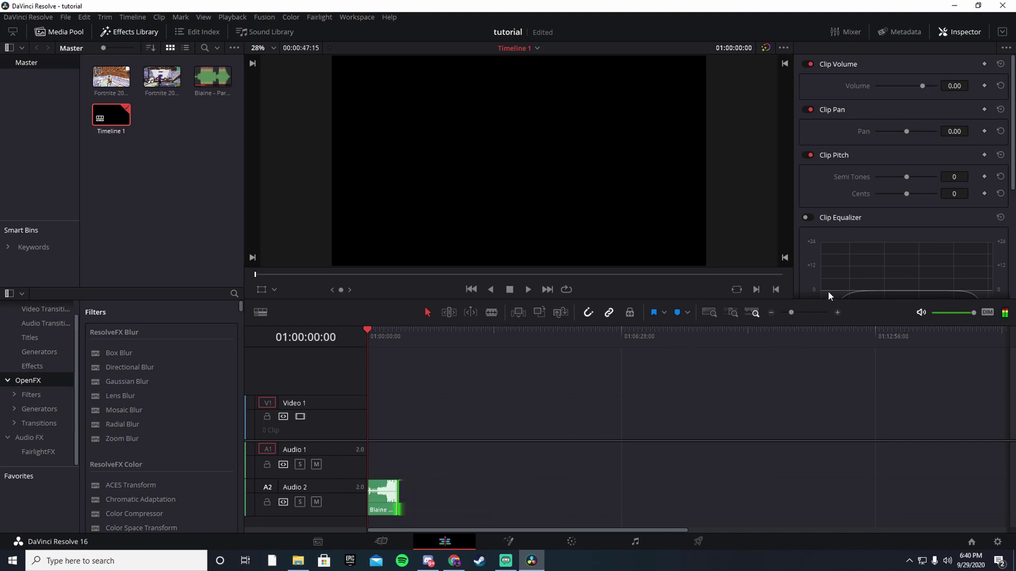
pyautogui.moveTo(788, 317); pyautogui.dragTo(803, 315)
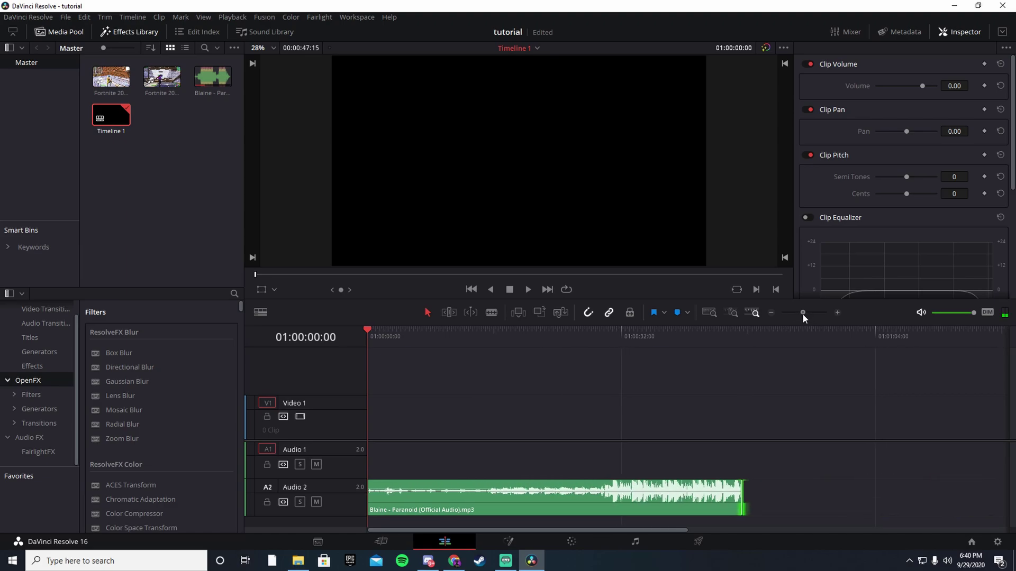
pyautogui.moveTo(411, 500); pyautogui.dragTo(514, 494)
pyautogui.moveTo(769, 497); pyautogui.dragTo(524, 498)
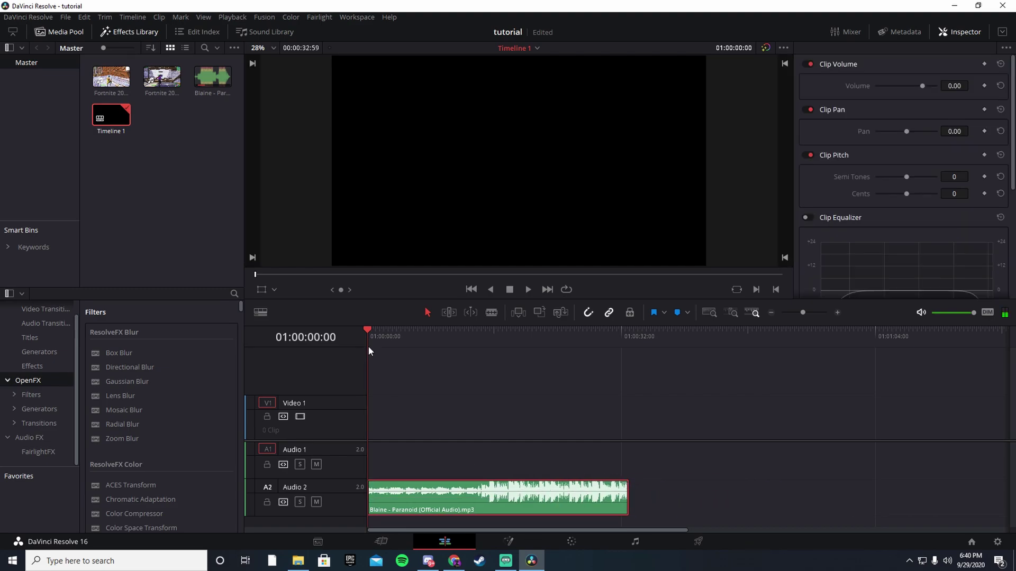
# Play the song to find the beat drop and mark it on the timeline at 01:00:15:25 and 01:00:15:24.
pyautogui.moveTo(380, 335); pyautogui.dragTo(476, 334)
pyautogui.click(528, 290)
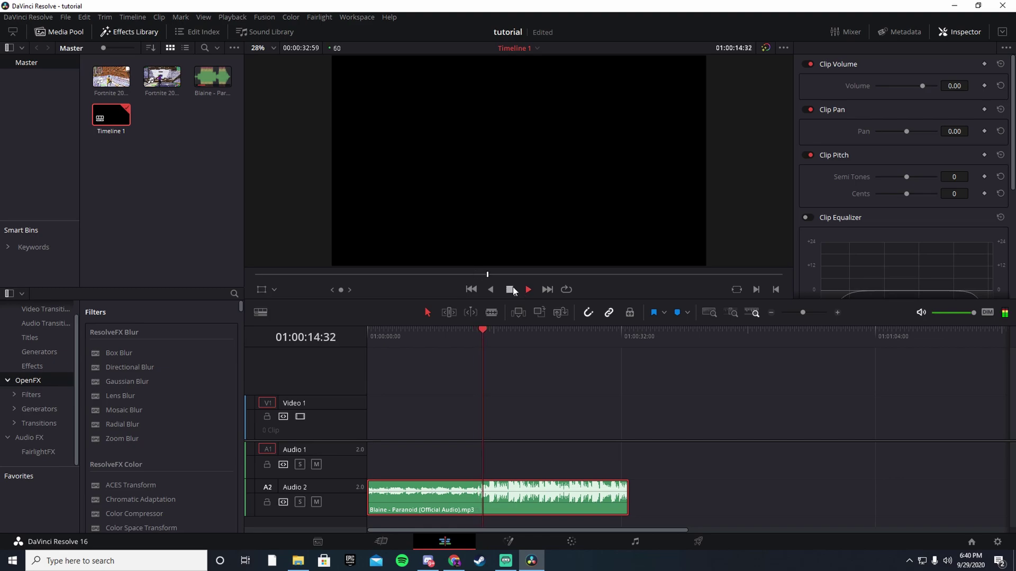
pyautogui.click(501, 358)
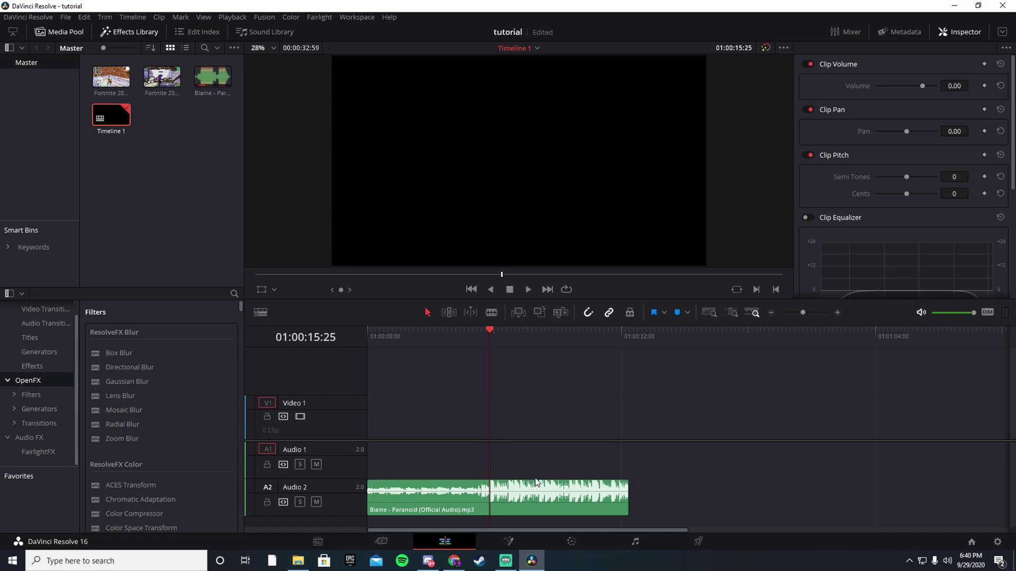
pyautogui.press('m')
pyautogui.moveTo(802, 314); pyautogui.dragTo(817, 313)
pyautogui.press('Left')
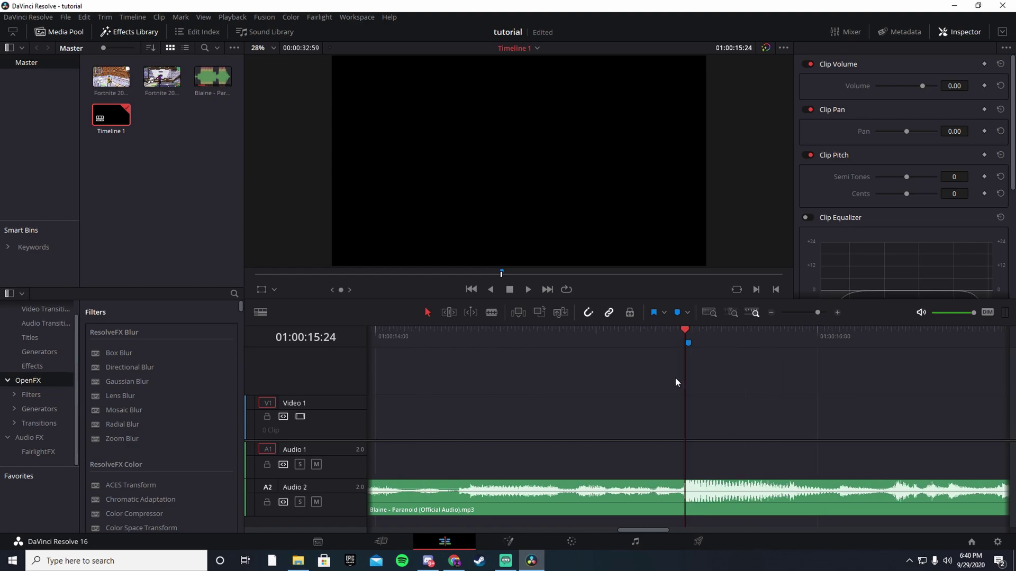
pyautogui.press('m')
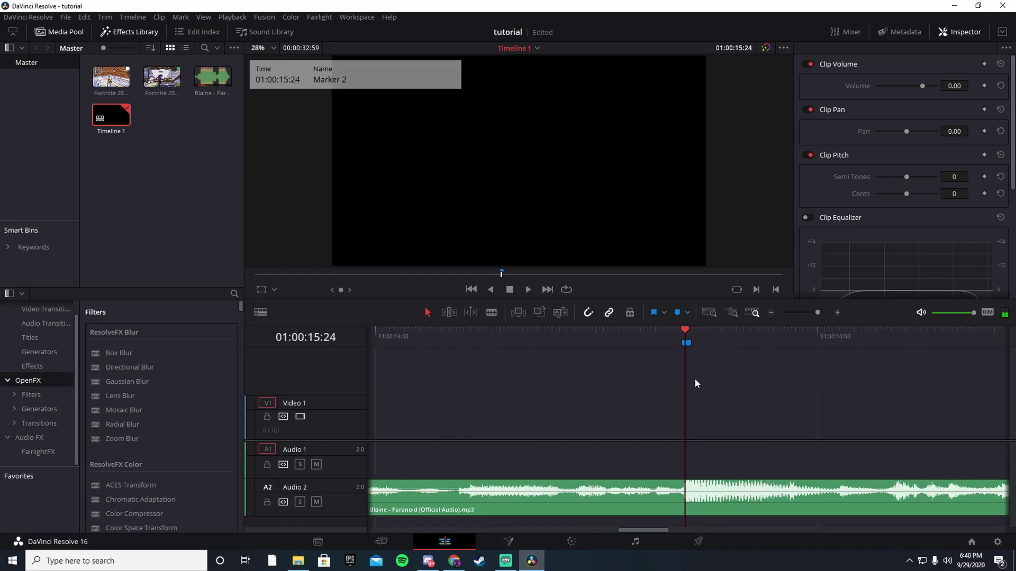
# Place the Fortnite 01.42.49.03 clip on Video 1 and align its gunshot audio peak with the beat-drop markers.
pyautogui.moveTo(817, 313); pyautogui.dragTo(804, 312)
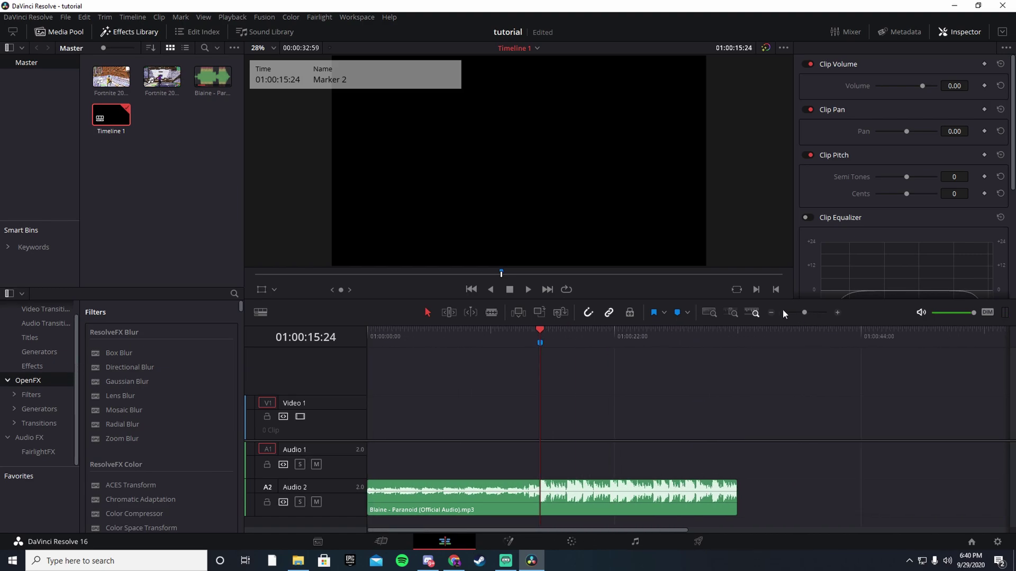
pyautogui.moveTo(111, 77)
pyautogui.mouseDown()
pyautogui.moveTo(387, 317)
pyautogui.moveTo(408, 421)
pyautogui.moveTo(399, 421)
pyautogui.moveTo(676, 430)
pyautogui.moveTo(529, 434)
pyautogui.mouseUp()
pyautogui.moveTo(826, 310); pyautogui.dragTo(819, 312)
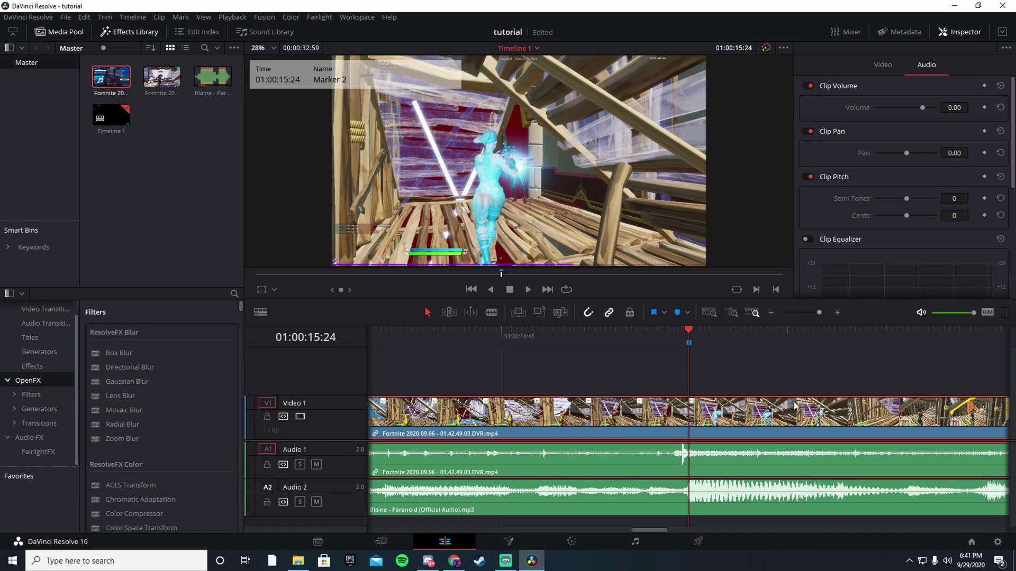
pyautogui.moveTo(751, 422)
pyautogui.mouseDown()
pyautogui.moveTo(772, 422)
pyautogui.moveTo(759, 421)
pyautogui.mouseUp()
# Play the gameplay clip from its start and trim its end to 01:00:17:00.
pyautogui.moveTo(819, 313); pyautogui.dragTo(808, 313)
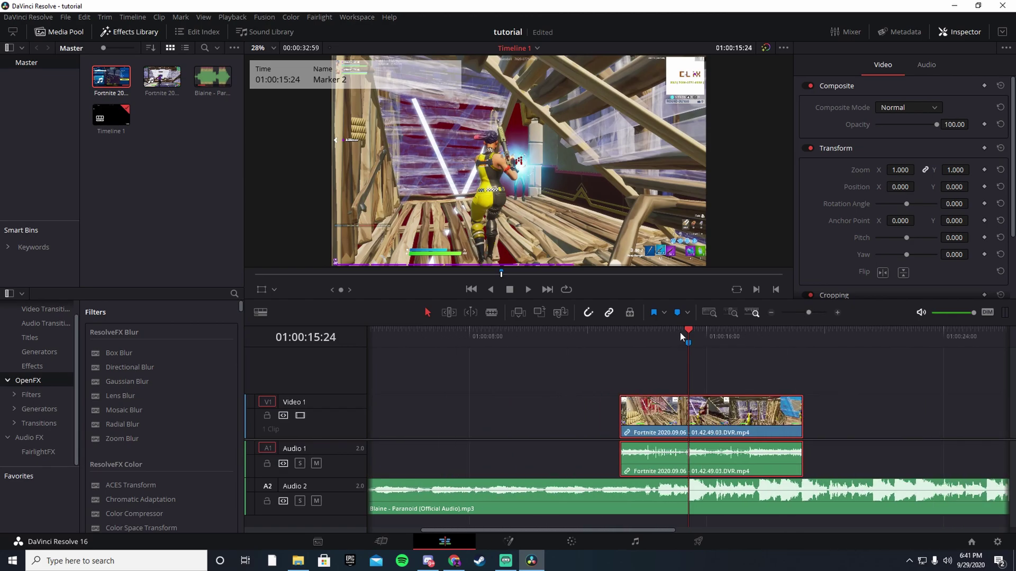
pyautogui.moveTo(688, 329); pyautogui.dragTo(621, 336)
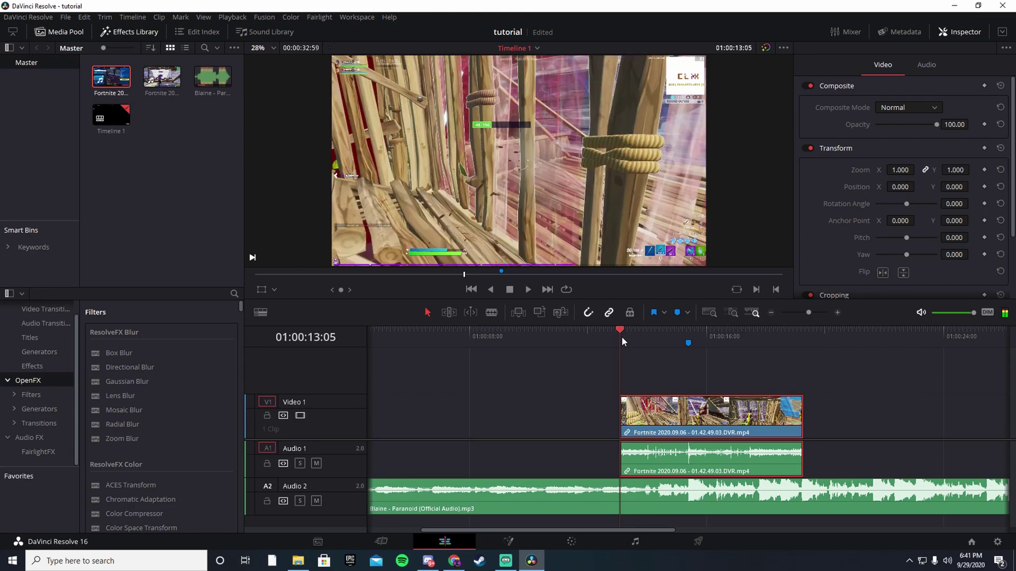
pyautogui.click(526, 290)
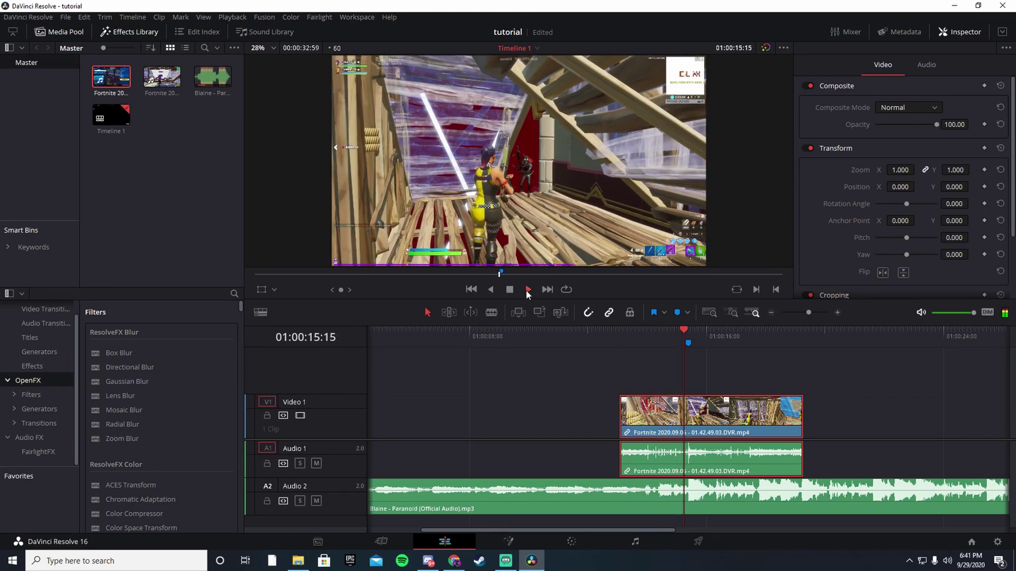
pyautogui.click(510, 290)
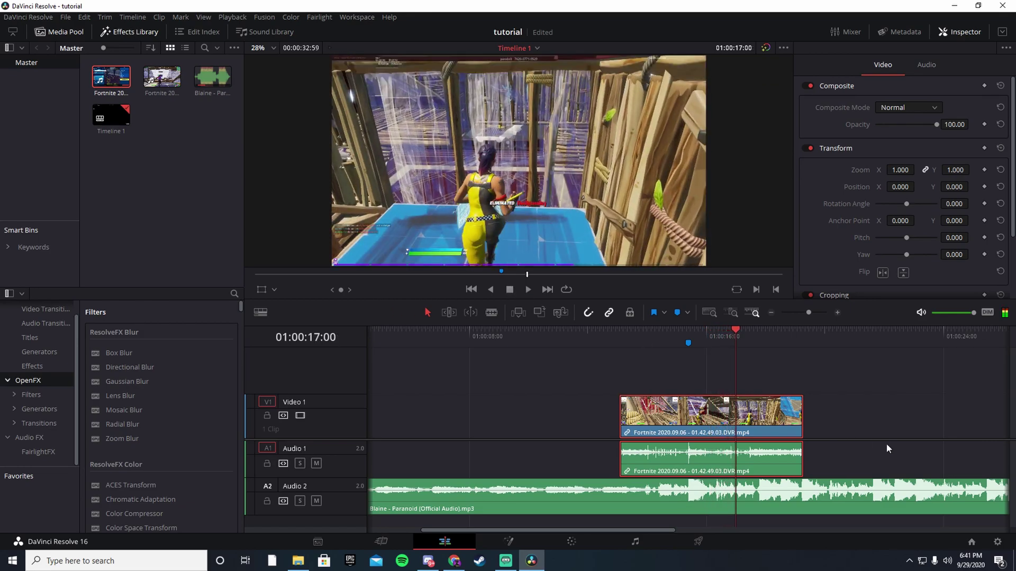
pyautogui.moveTo(801, 425); pyautogui.dragTo(736, 424)
# Split the gameplay clip at the 01:00:15:24 marker and open its first part on the Fusion page.
pyautogui.moveTo(734, 335); pyautogui.dragTo(689, 354)
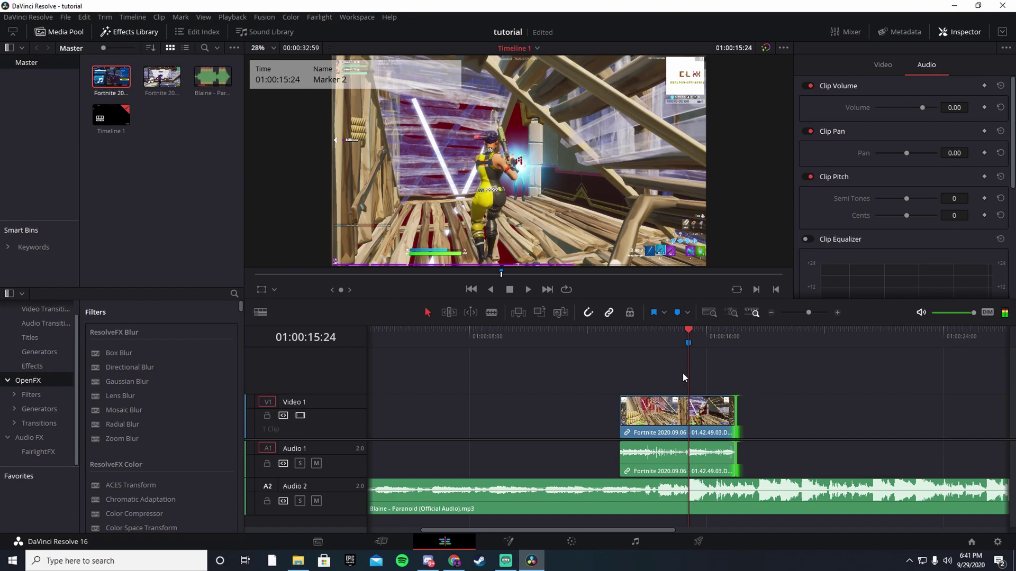
pyautogui.click(681, 407)
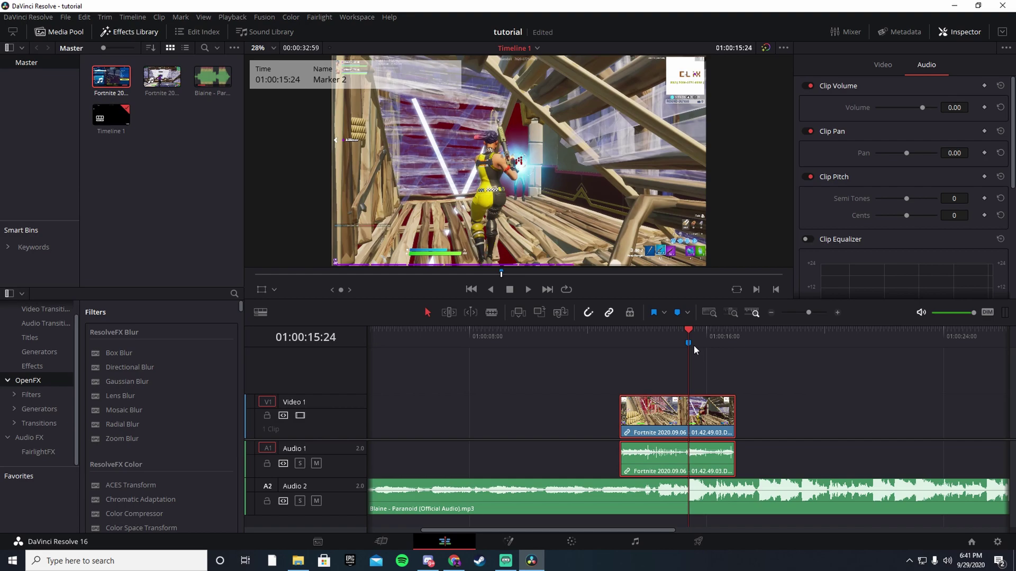
pyautogui.hotkey('ctrl', 'b')
pyautogui.moveTo(691, 331); pyautogui.dragTo(653, 337)
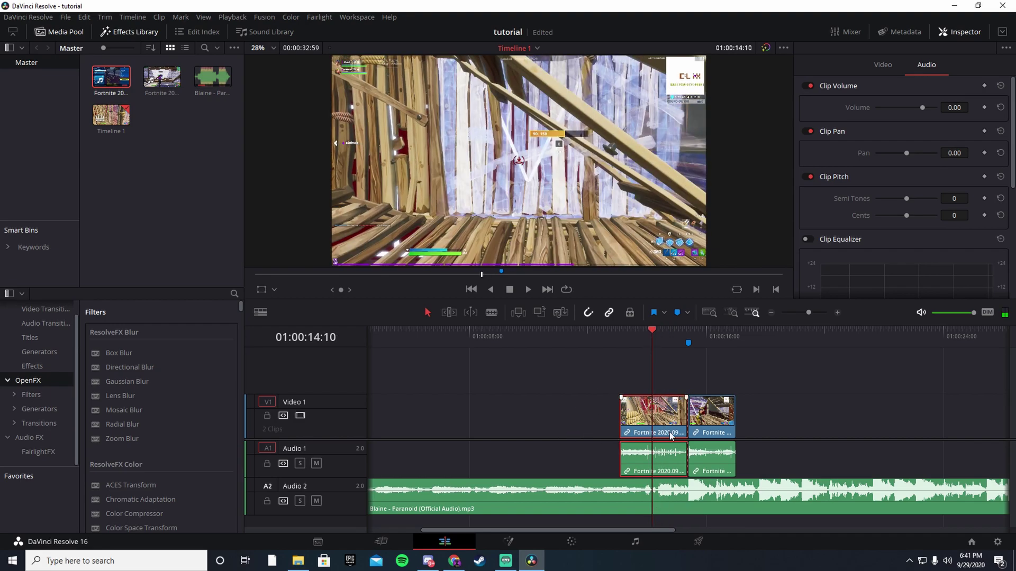
pyautogui.click(526, 537)
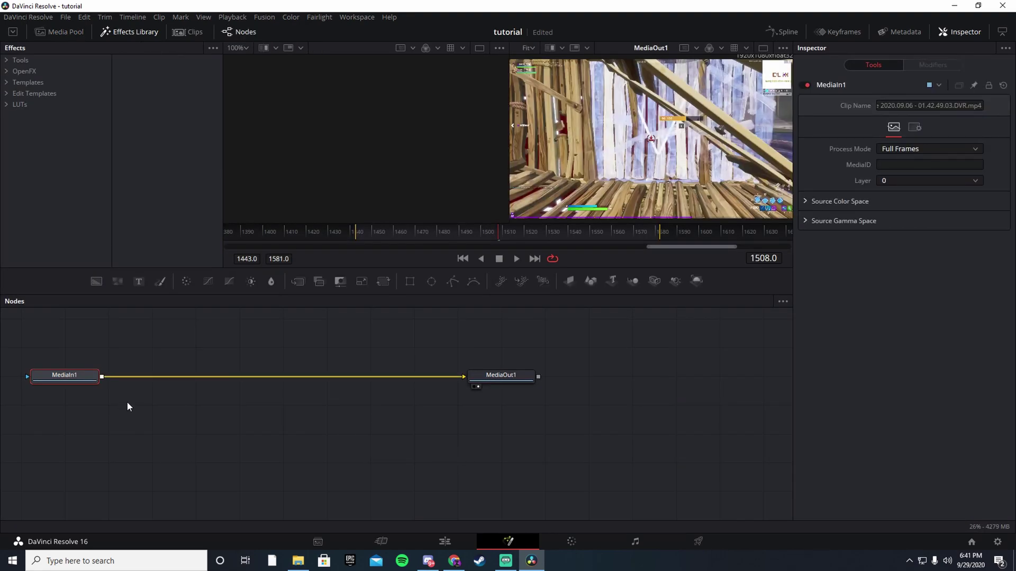
pyautogui.hotkey('shift', 'space')
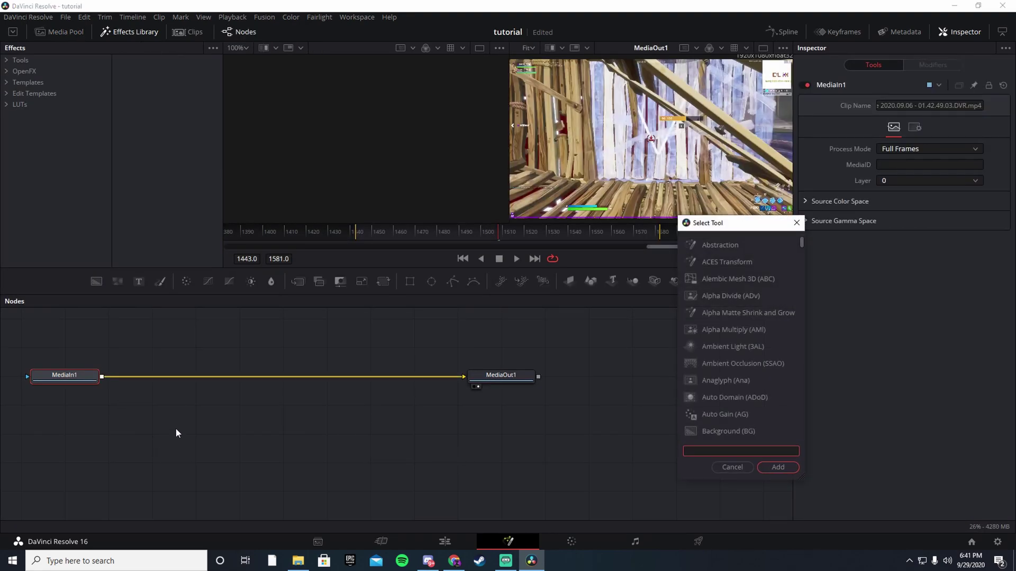
pyautogui.write('dent')
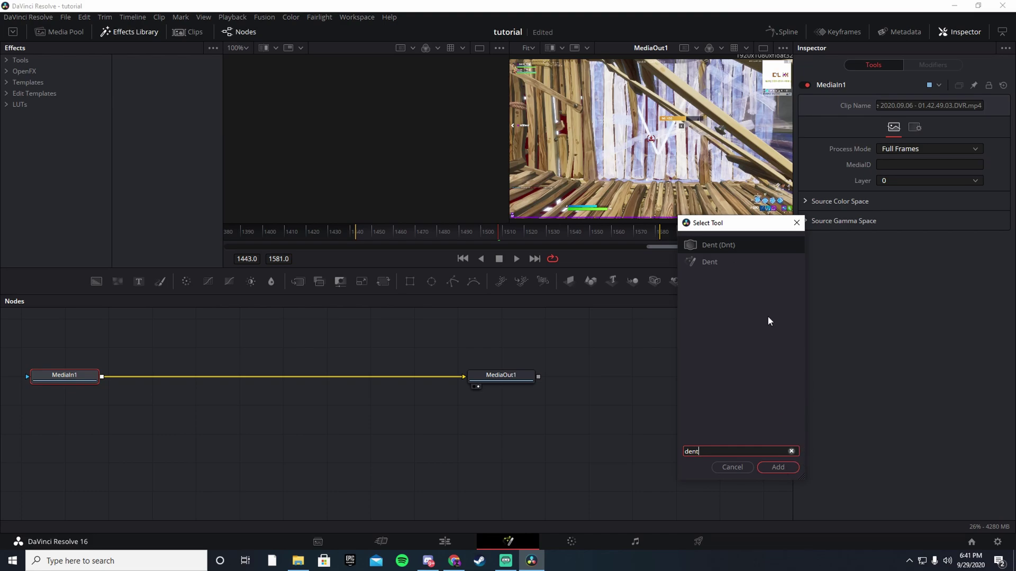
pyautogui.click(766, 468)
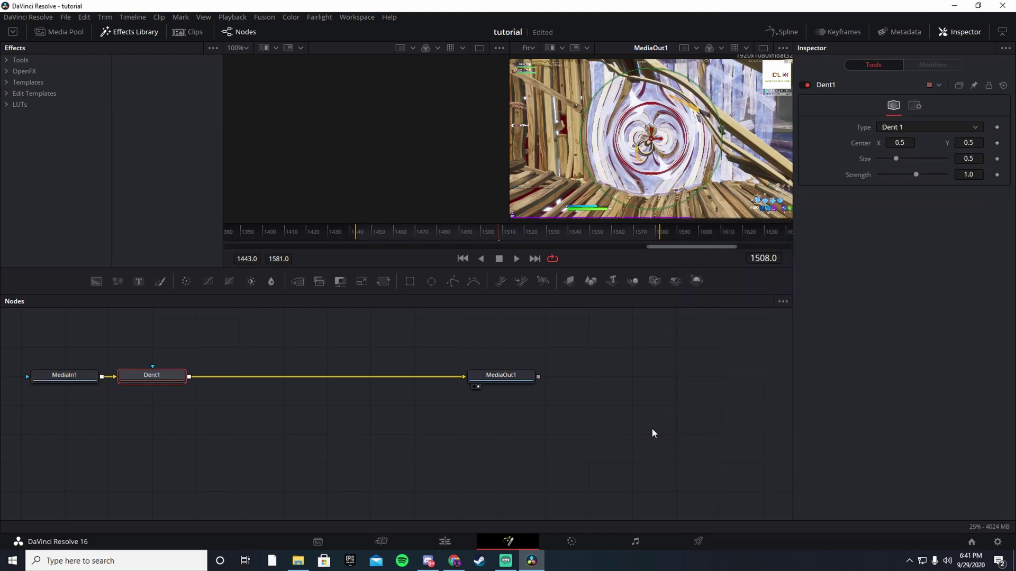
pyautogui.hotkey('ctrl', 'z')
# Add the Dent tool, not Dent (Dnt), after MediaIn1 and set Sine type, size 0.75, strength 0.19 and Reflect edges.
pyautogui.hotkey('shift', 'space')
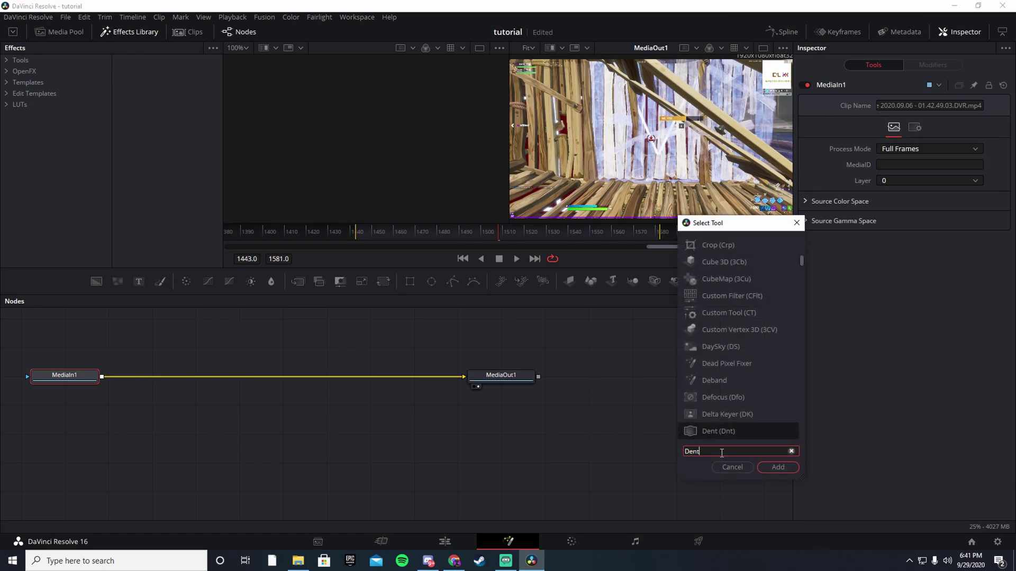
pyautogui.press('BackSpace')
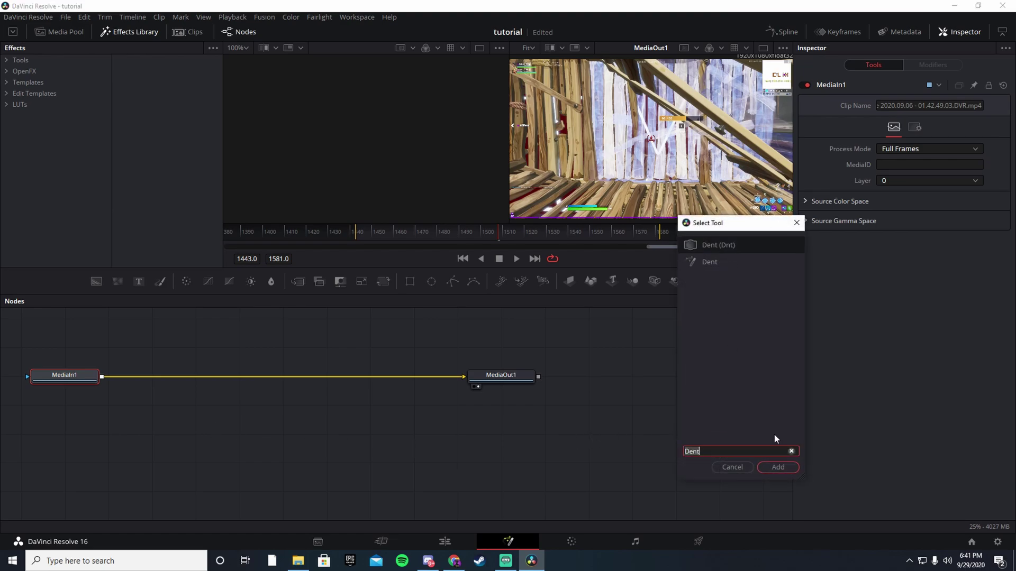
pyautogui.write('t')
pyautogui.click(714, 263)
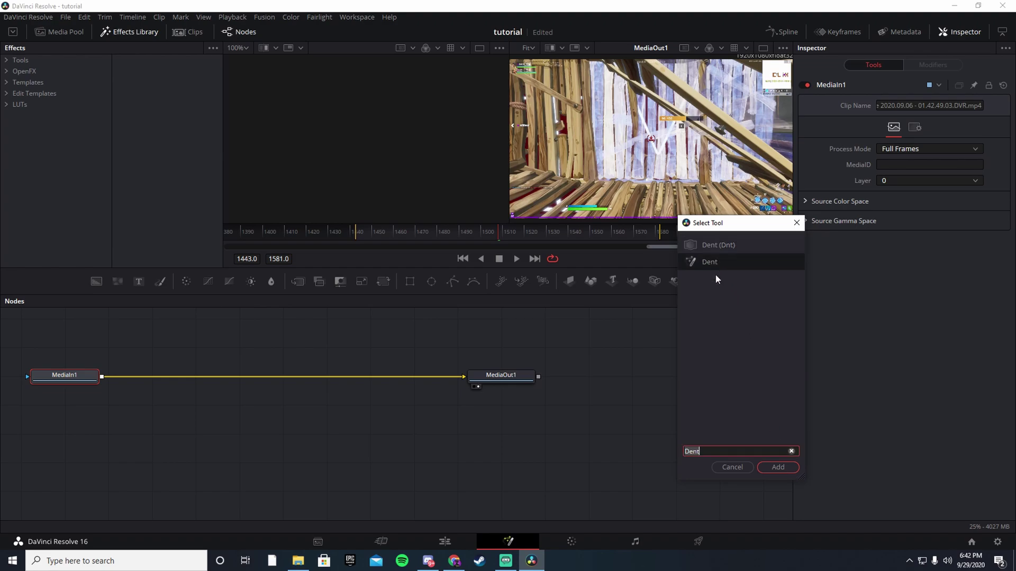
pyautogui.click(793, 471)
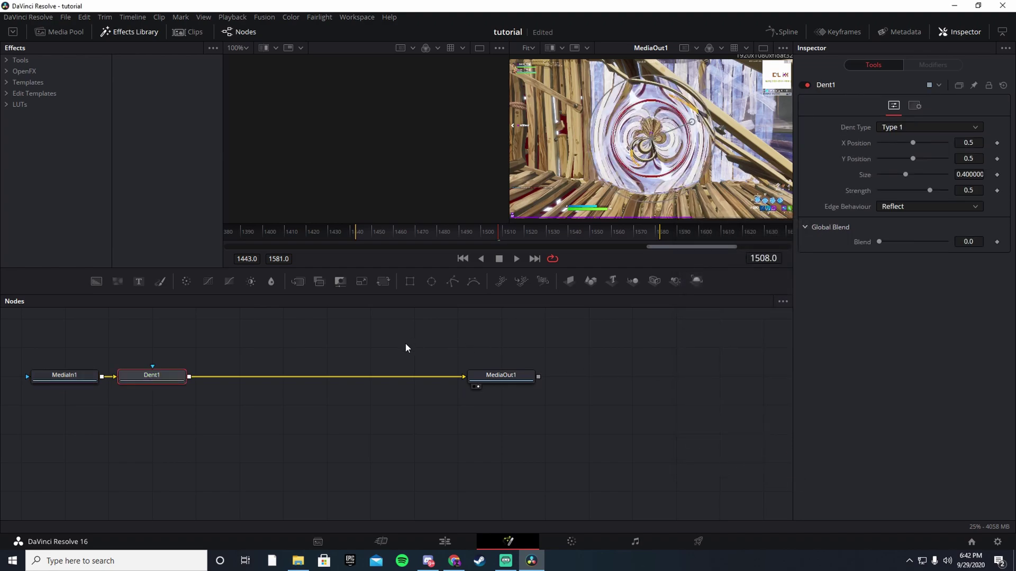
pyautogui.click(938, 207)
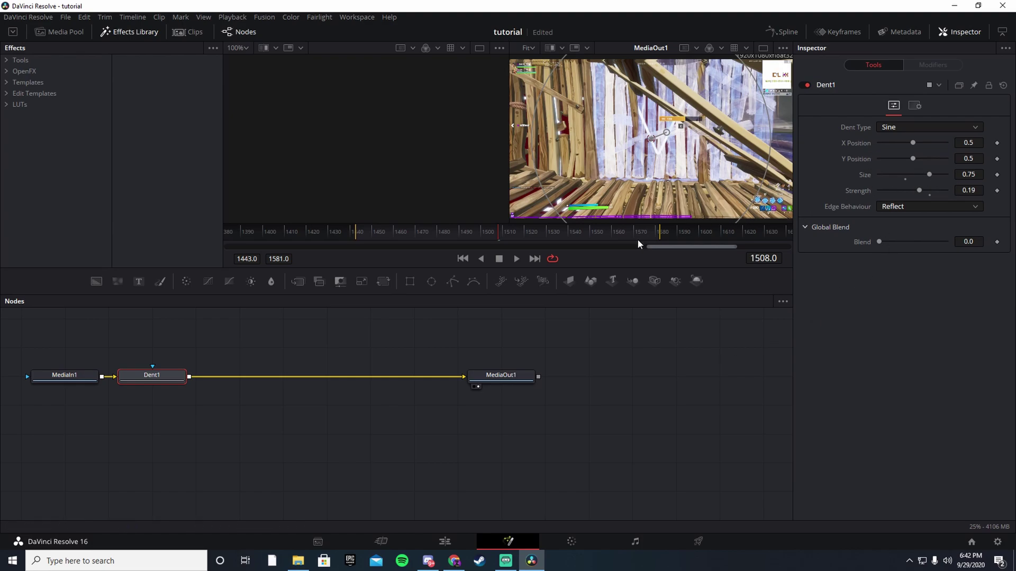
# Keyframe the Dent strength at 0.19 on frame 1531 and at 0 on frame 1581.
pyautogui.moveTo(497, 233); pyautogui.dragTo(550, 234)
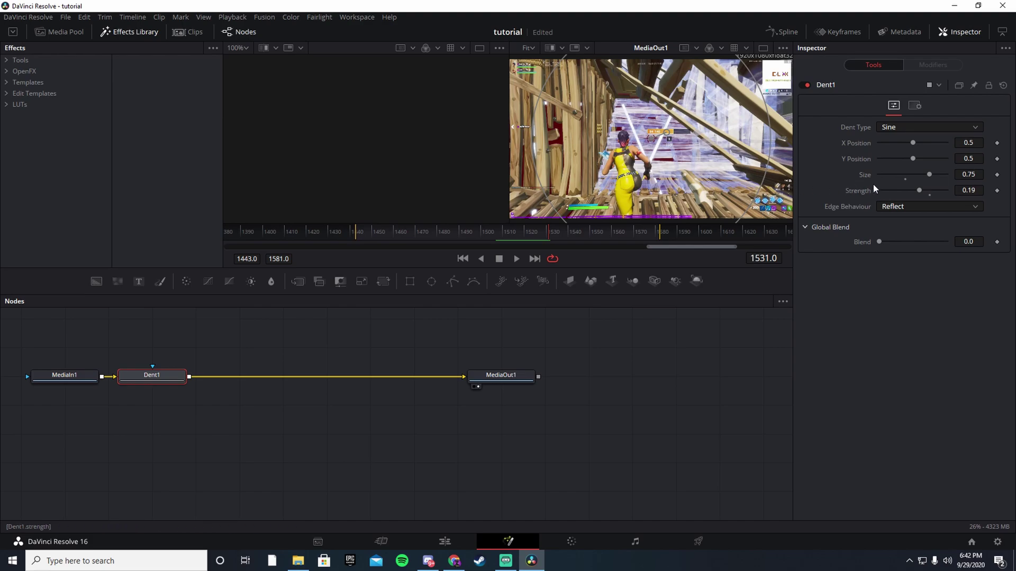
pyautogui.click(997, 191)
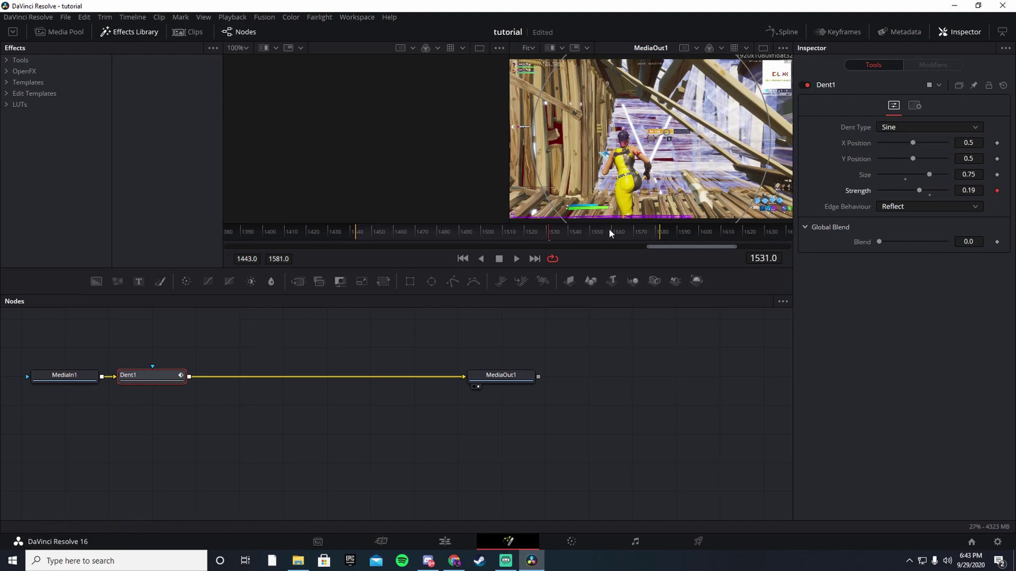
pyautogui.moveTo(550, 232); pyautogui.dragTo(661, 232)
pyautogui.click(996, 191)
pyautogui.moveTo(919, 190); pyautogui.dragTo(930, 193)
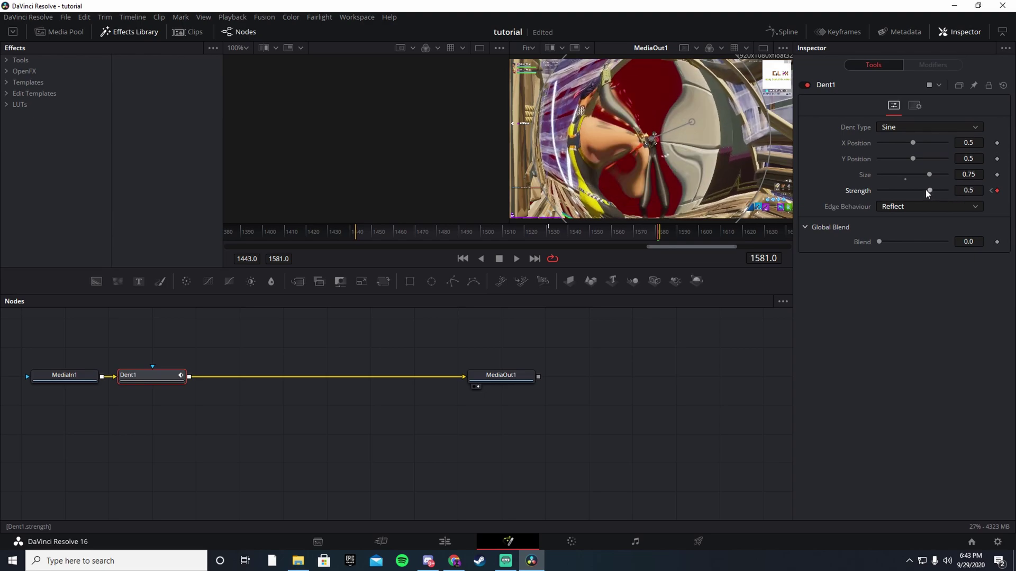
pyautogui.click(968, 190)
pyautogui.write('0')
pyautogui.press('Tab')
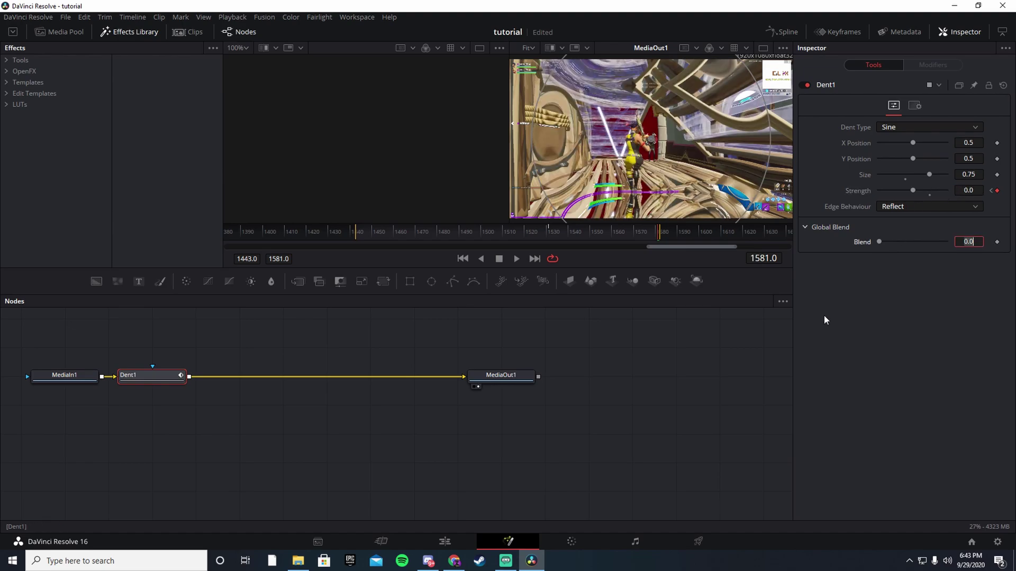
pyautogui.click(651, 319)
# Return to the Edit page and play the gameplay from 01:00:13:05 to review the dent animation.
pyautogui.moveTo(658, 233); pyautogui.dragTo(431, 255)
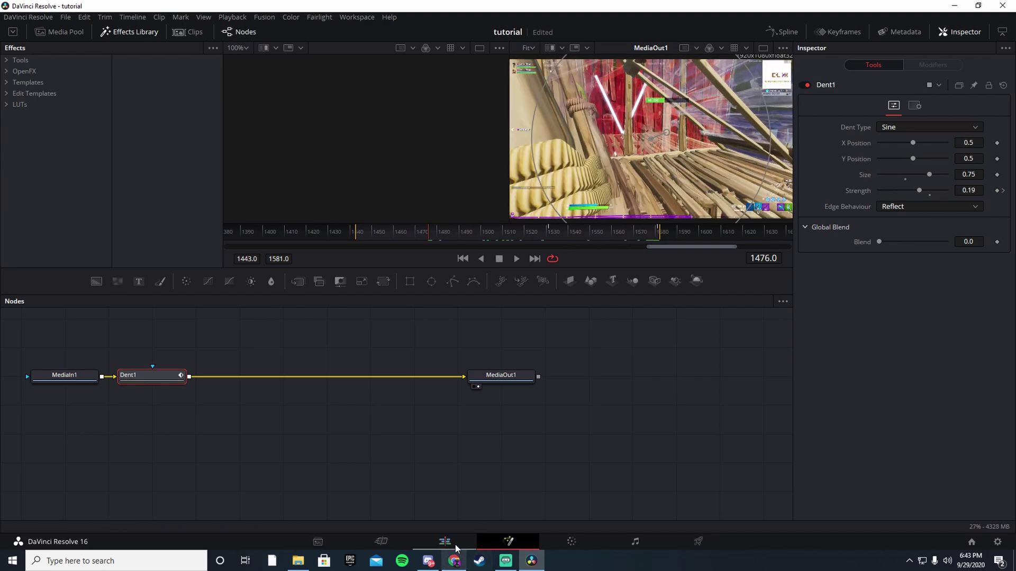
pyautogui.click(456, 545)
pyautogui.moveTo(642, 333); pyautogui.dragTo(620, 332)
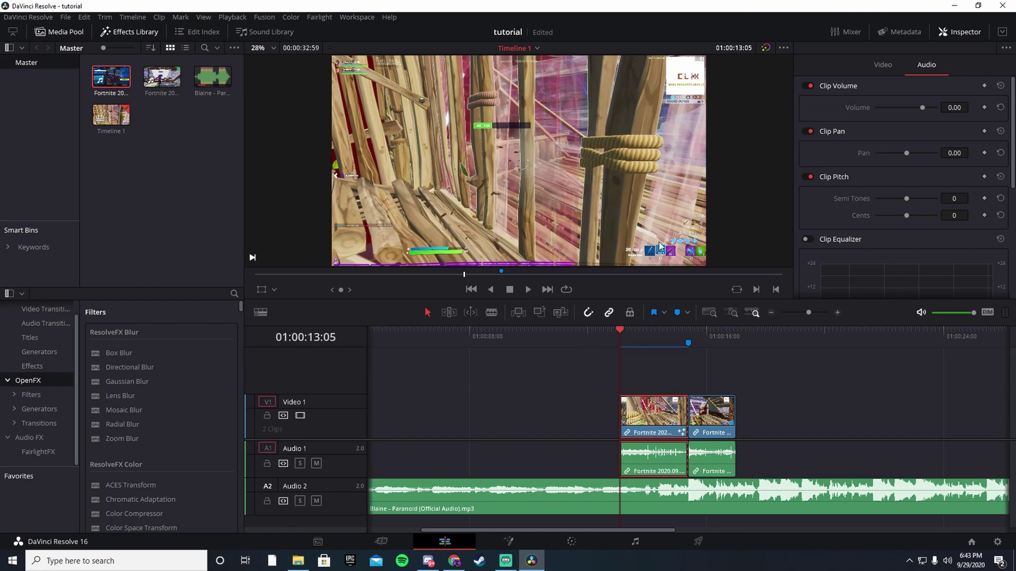
pyautogui.click(527, 292)
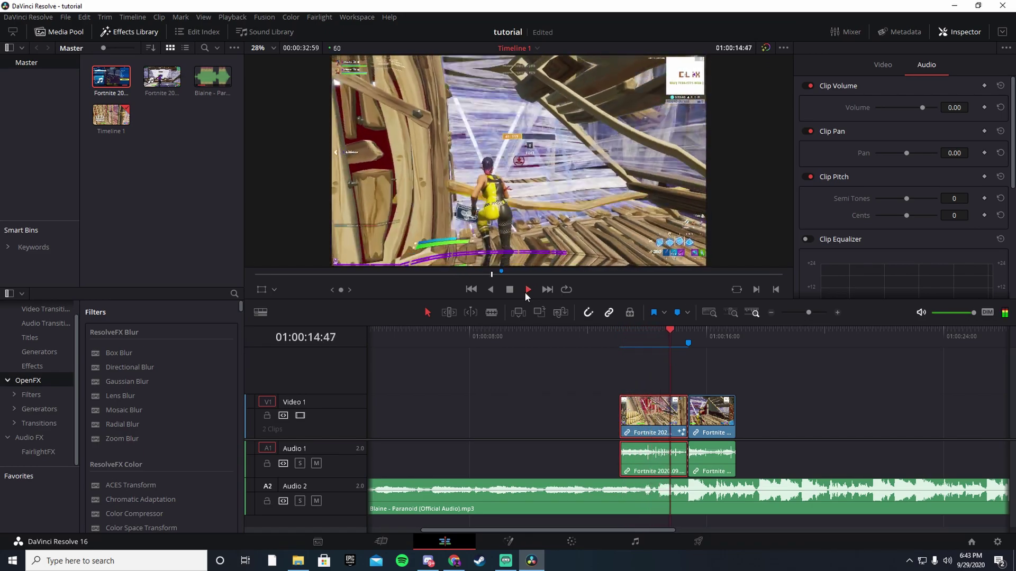
pyautogui.click(511, 289)
pyautogui.moveTo(741, 339); pyautogui.dragTo(632, 338)
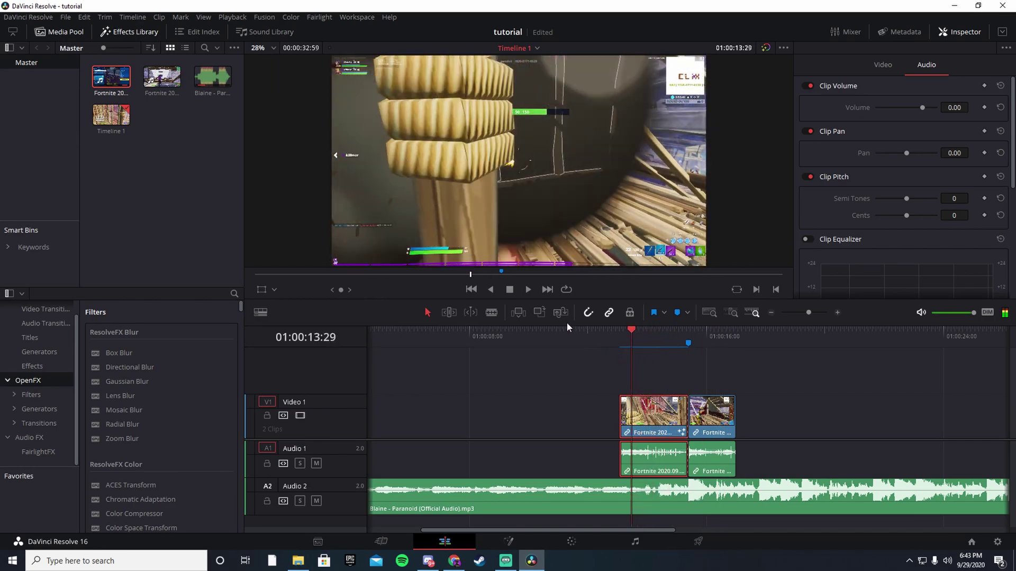
# Replay the first gameplay clip up to the beat drop marker to check the timing of the dent distortion.
pyautogui.click(528, 290)
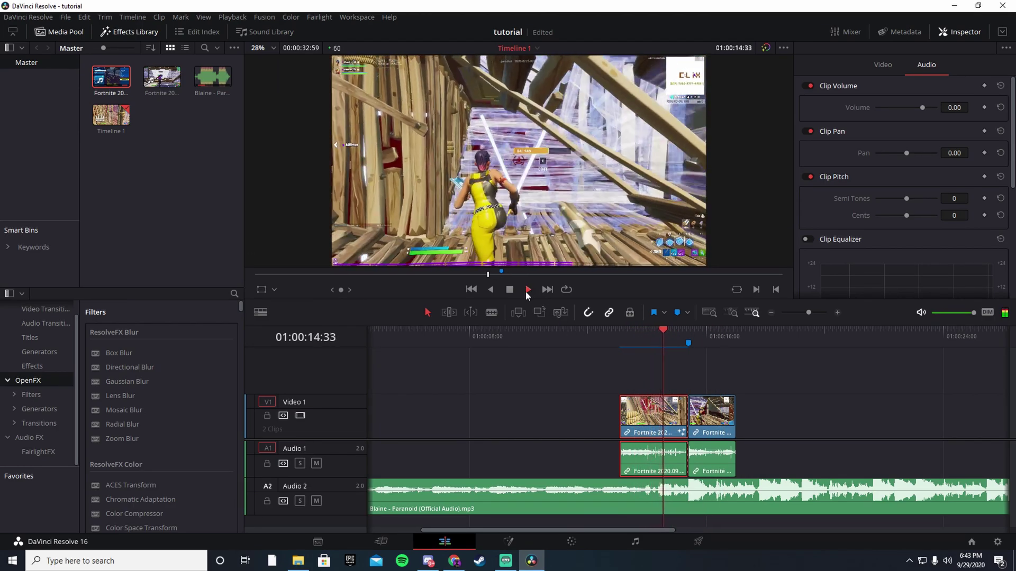
pyautogui.click(510, 290)
pyautogui.click(681, 340)
pyautogui.moveTo(677, 340); pyautogui.dragTo(630, 341)
pyautogui.click(527, 293)
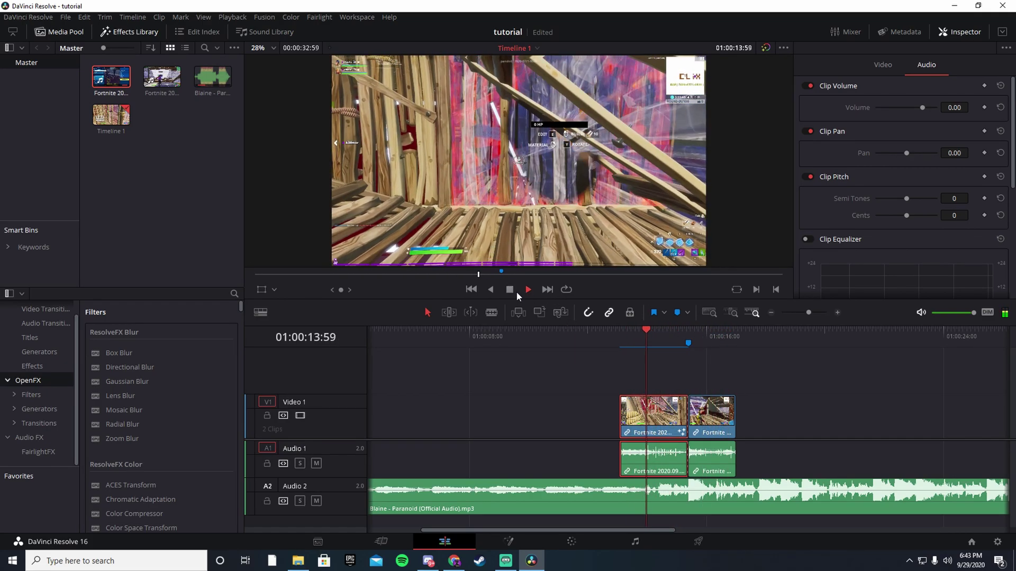
pyautogui.click(511, 290)
# Locate the first Dent strength keyframe on the Fusion page and keyframe the first clip's opacity at 100 at 01:00:14:33 on the Edit page.
pyautogui.moveTo(716, 329); pyautogui.dragTo(693, 335)
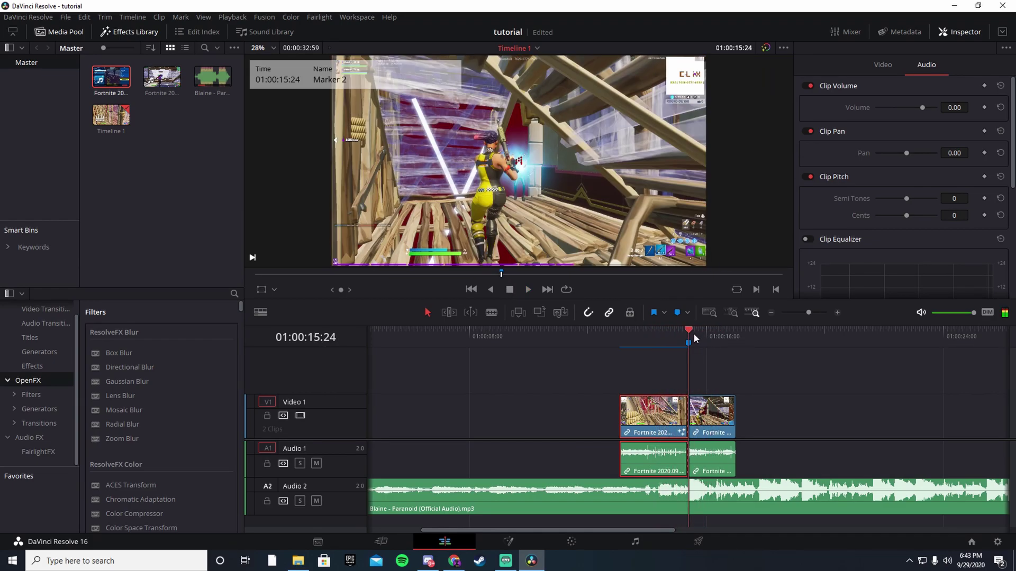
pyautogui.press('Left')
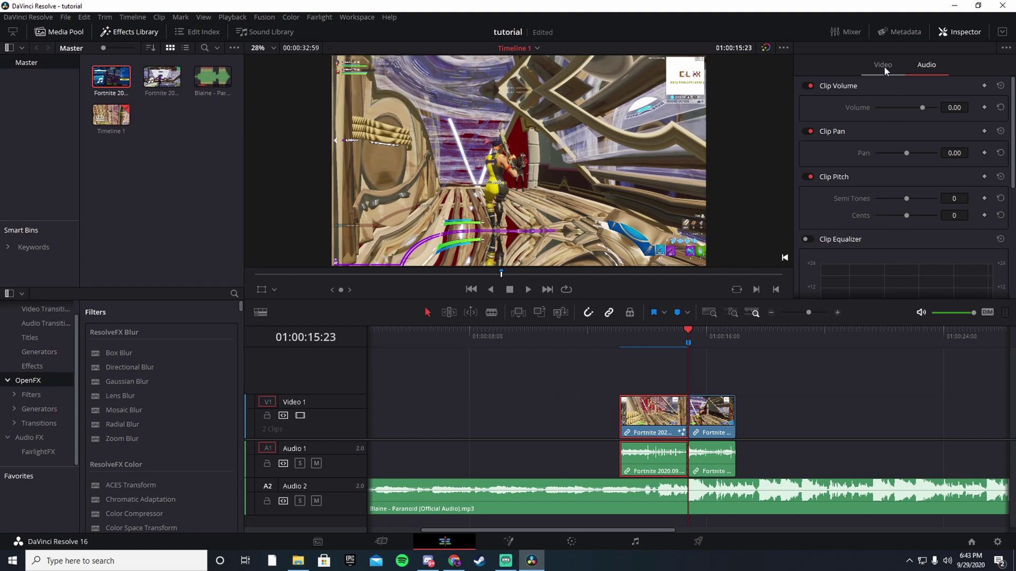
pyautogui.click(505, 540)
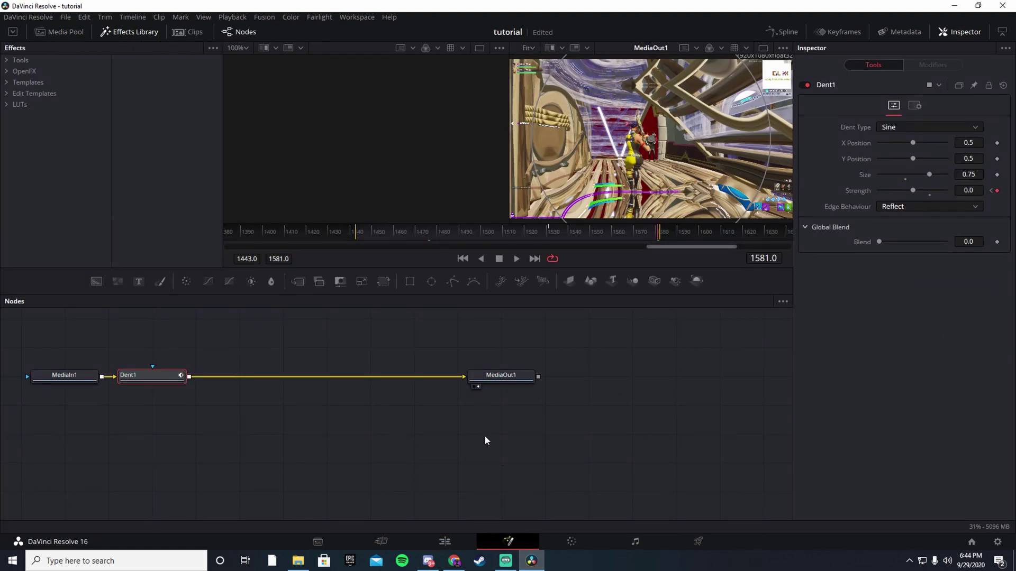
pyautogui.click(991, 192)
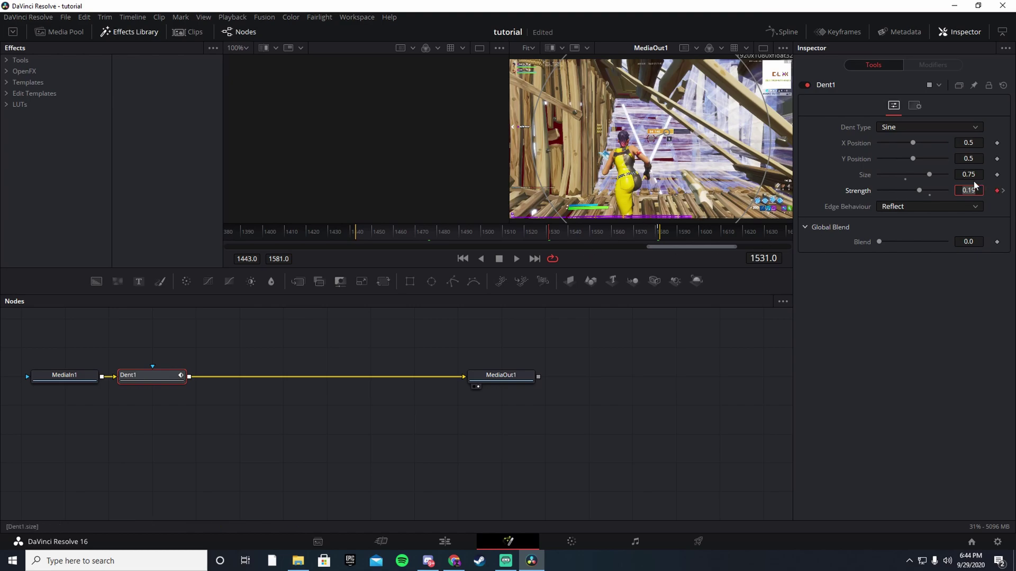
pyautogui.click(465, 538)
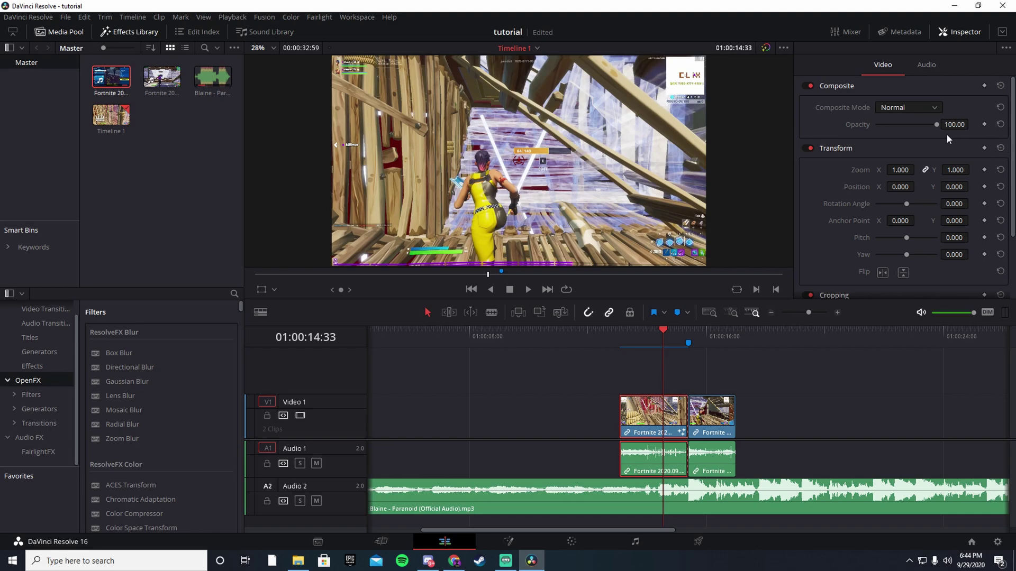
pyautogui.click(984, 124)
# Keyframe the first clip's opacity at 16.52 on its last frame, 01:00:15:23, and play back the fade.
pyautogui.moveTo(664, 339); pyautogui.dragTo(684, 334)
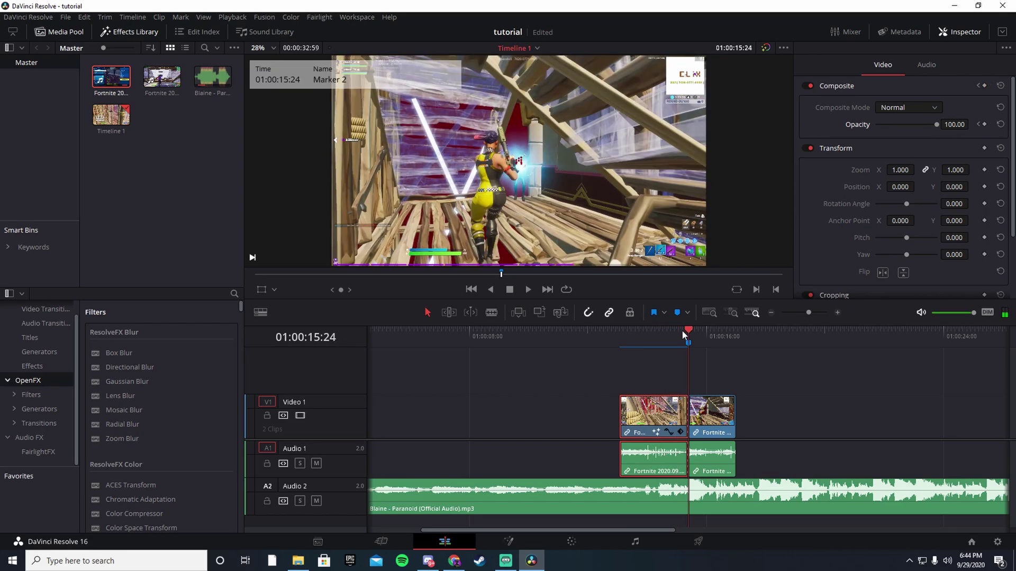
pyautogui.press('Left')
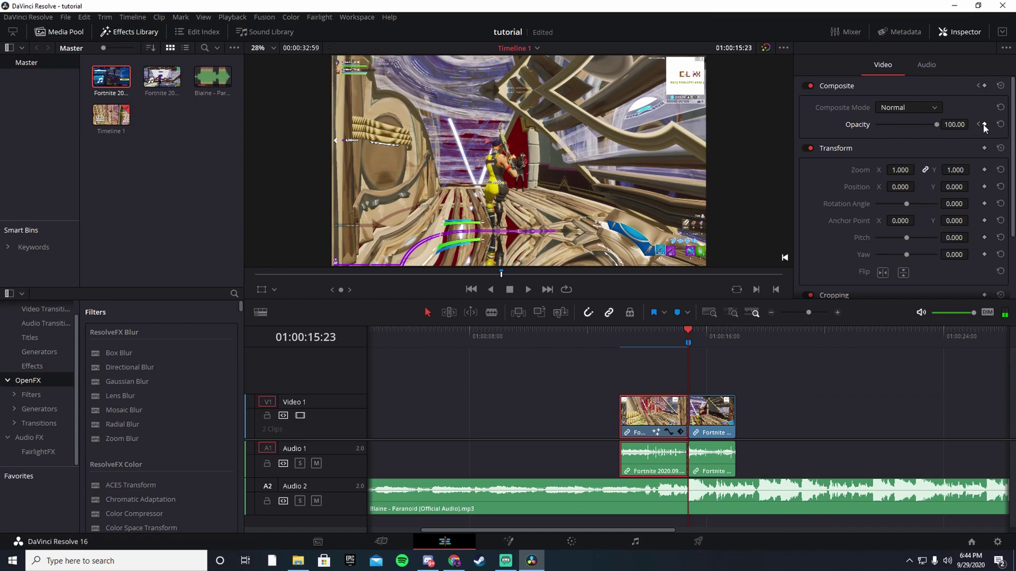
pyautogui.moveTo(937, 125); pyautogui.dragTo(886, 128)
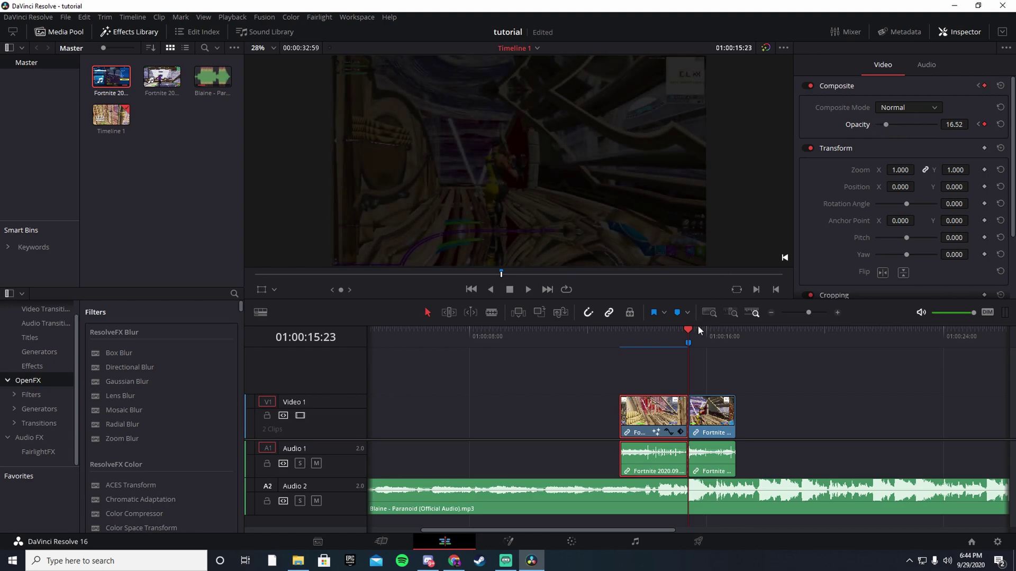
pyautogui.moveTo(689, 330); pyautogui.dragTo(620, 330)
pyautogui.click(529, 289)
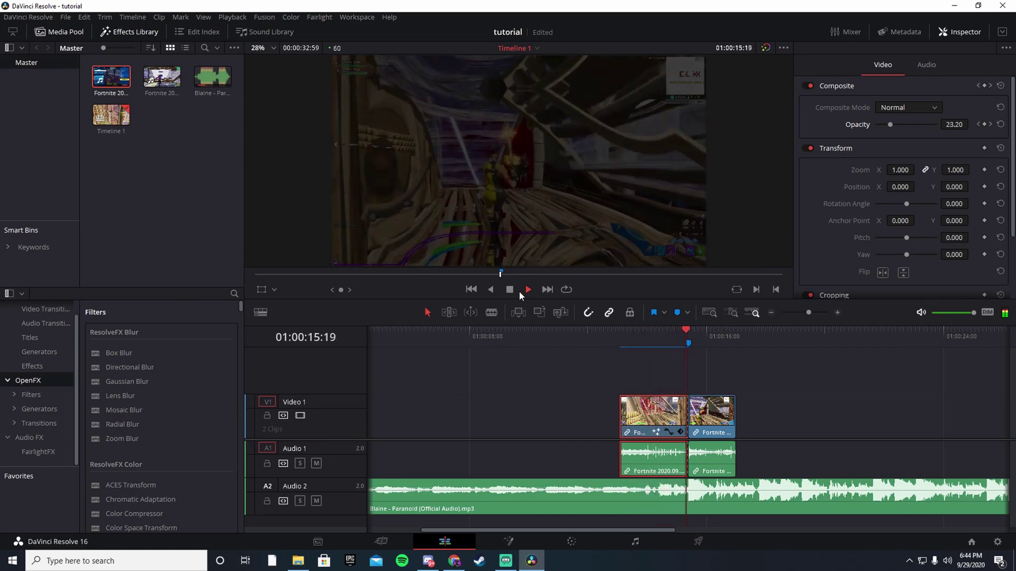
pyautogui.press('space')
# Set the first clip's opacity keyframe at 01:00:15:23 to 5.22 and play the fade from the clip's start.
pyautogui.click(689, 344)
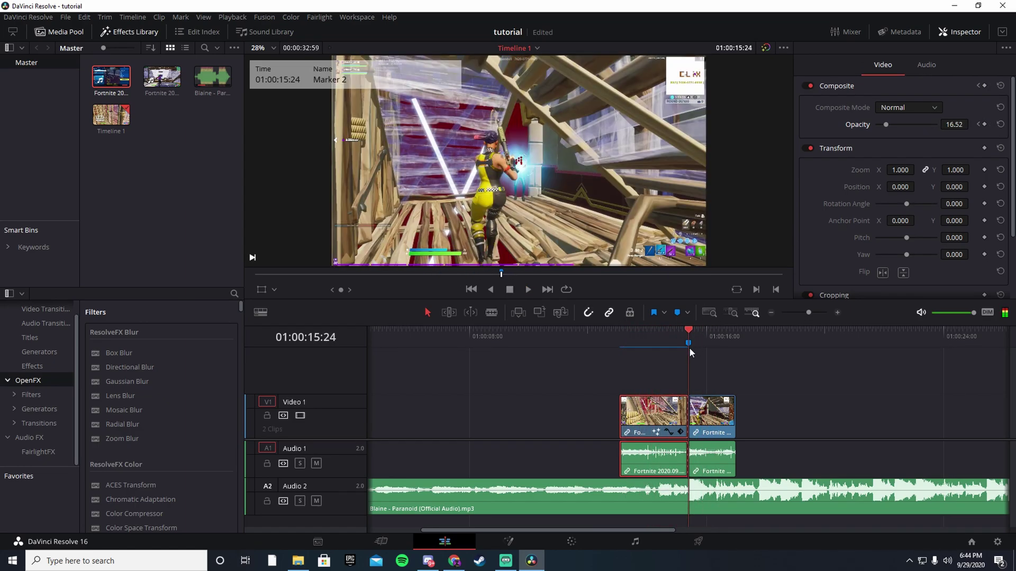
pyautogui.moveTo(886, 125); pyautogui.dragTo(879, 125)
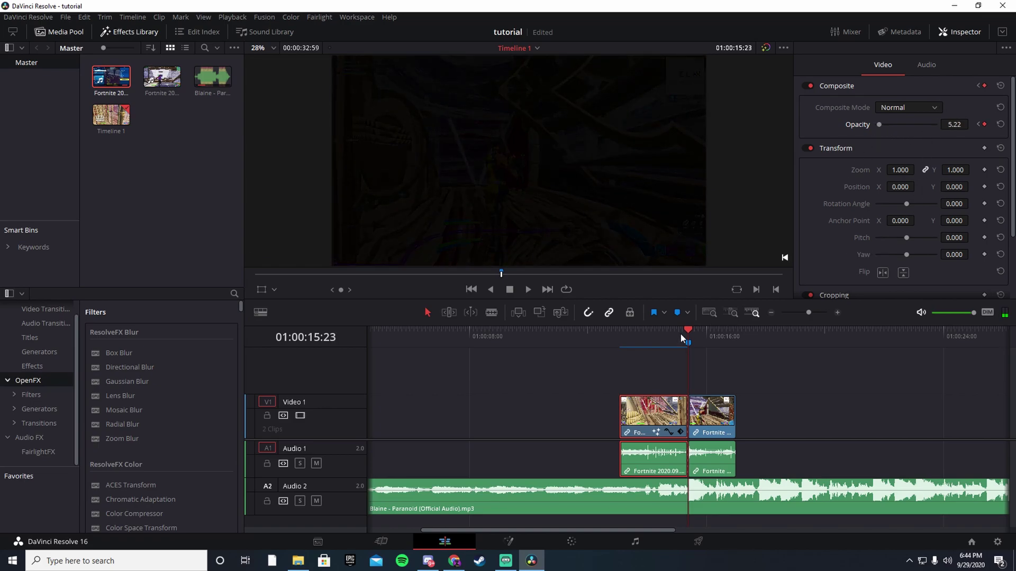
pyautogui.moveTo(684, 332); pyautogui.dragTo(632, 332)
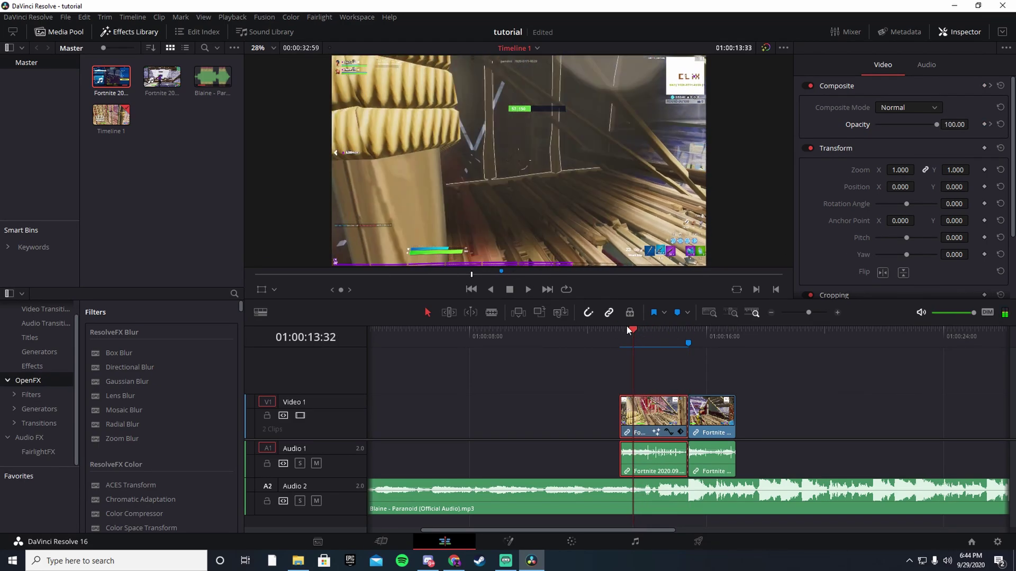
pyautogui.click(620, 331)
pyautogui.click(527, 292)
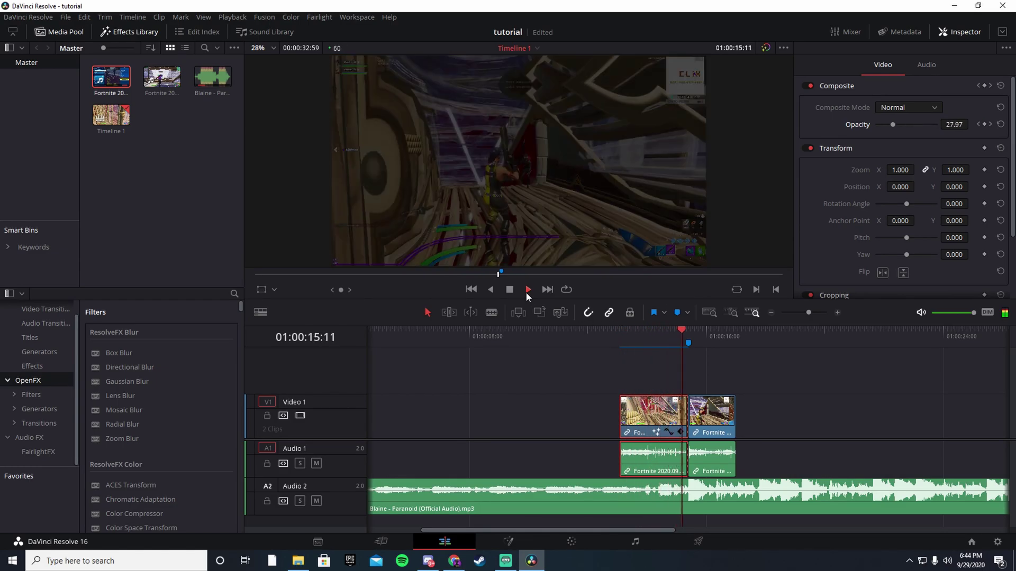
pyautogui.click(510, 289)
# Review the edit from 01:00:13:05 in the Cinema Viewer, and replay the fade into the second clip in the regular viewer.
pyautogui.moveTo(688, 329); pyautogui.dragTo(623, 355)
pyautogui.click(357, 19)
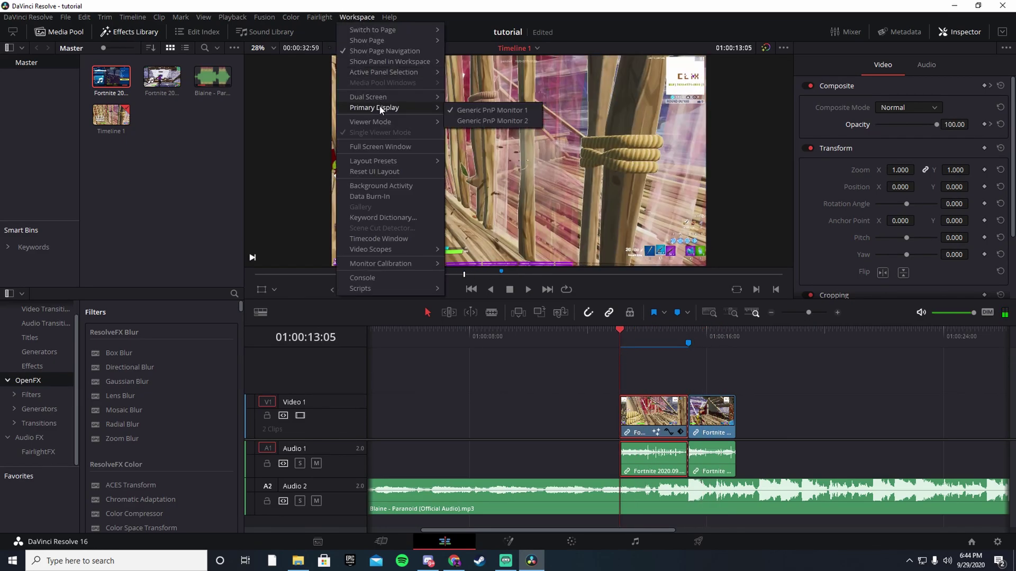
pyautogui.moveTo(404, 121)
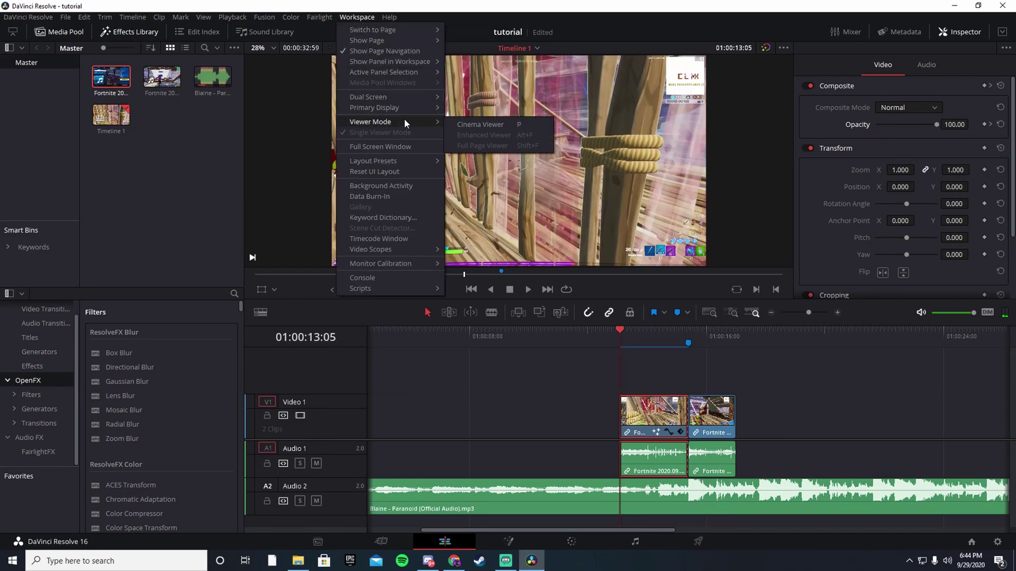
pyautogui.click(466, 124)
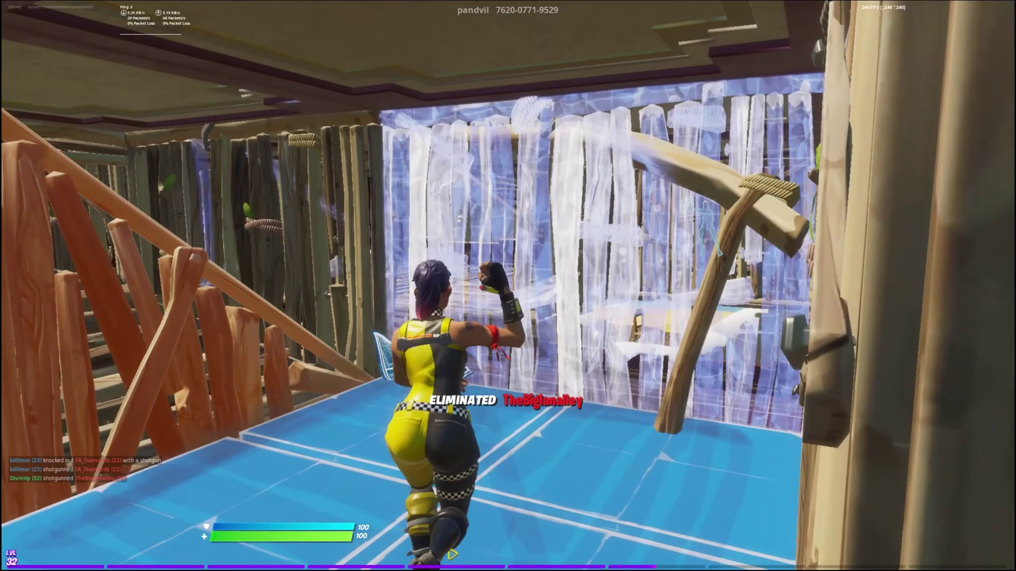
pyautogui.press('Escape')
pyautogui.moveTo(735, 335); pyautogui.dragTo(654, 336)
pyautogui.click(528, 289)
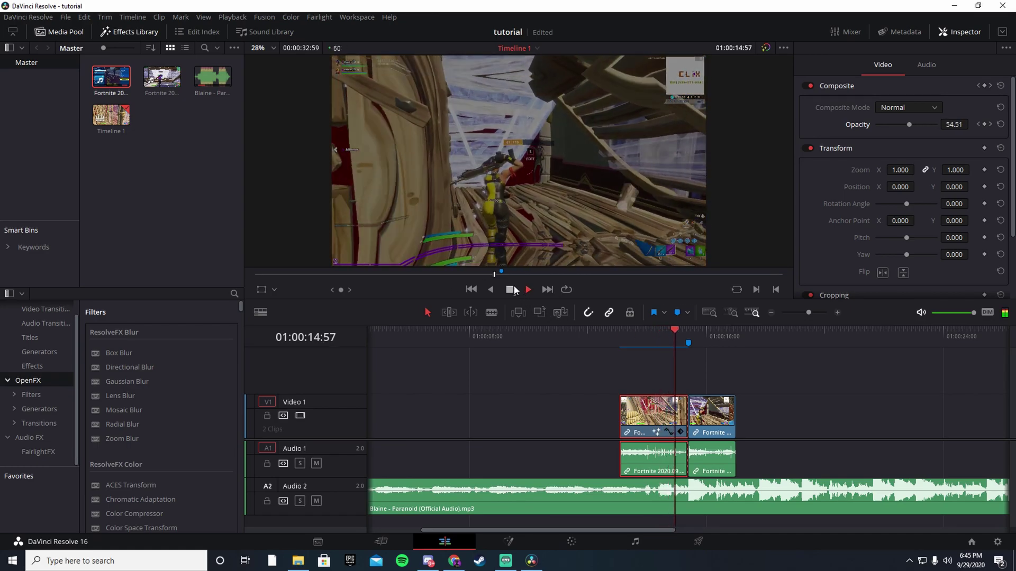
pyautogui.click(512, 289)
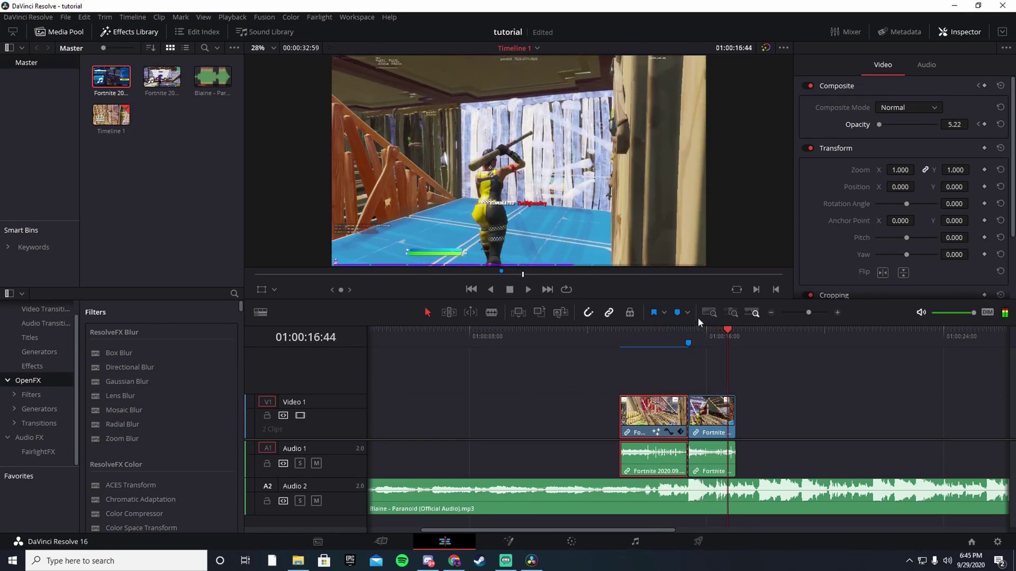
# Unlink the video and audio of the second gameplay clip, after the 01:00:15:24 marker.
pyautogui.click(728, 332)
pyautogui.moveTo(728, 332); pyautogui.dragTo(708, 330)
pyautogui.click(698, 424)
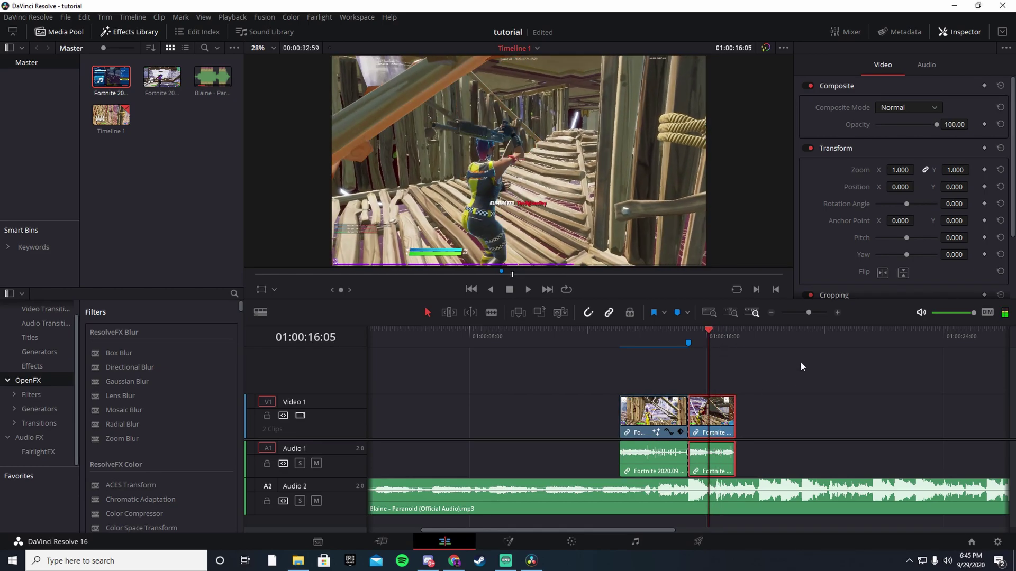
pyautogui.rightClick(728, 401)
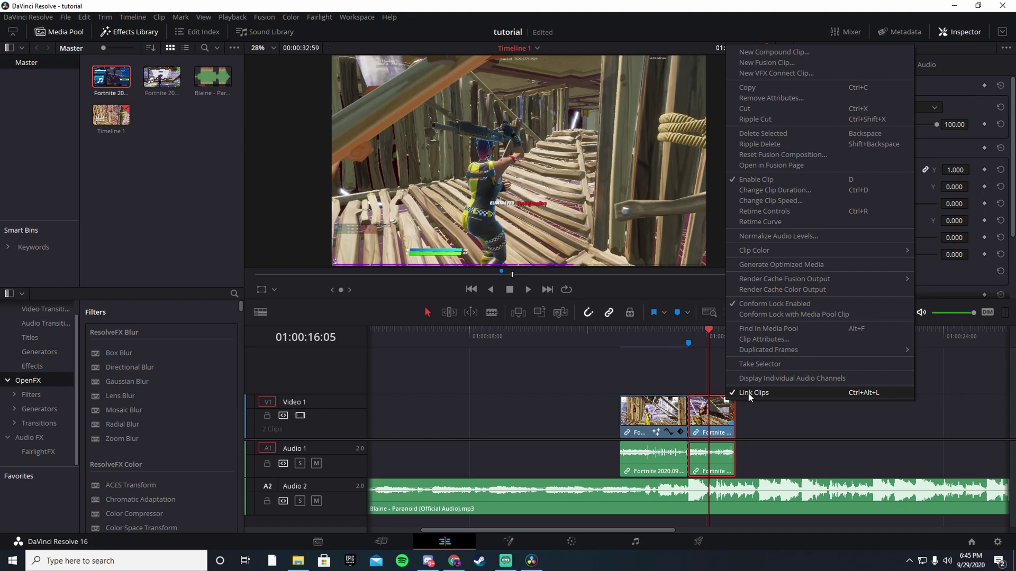
pyautogui.click(670, 368)
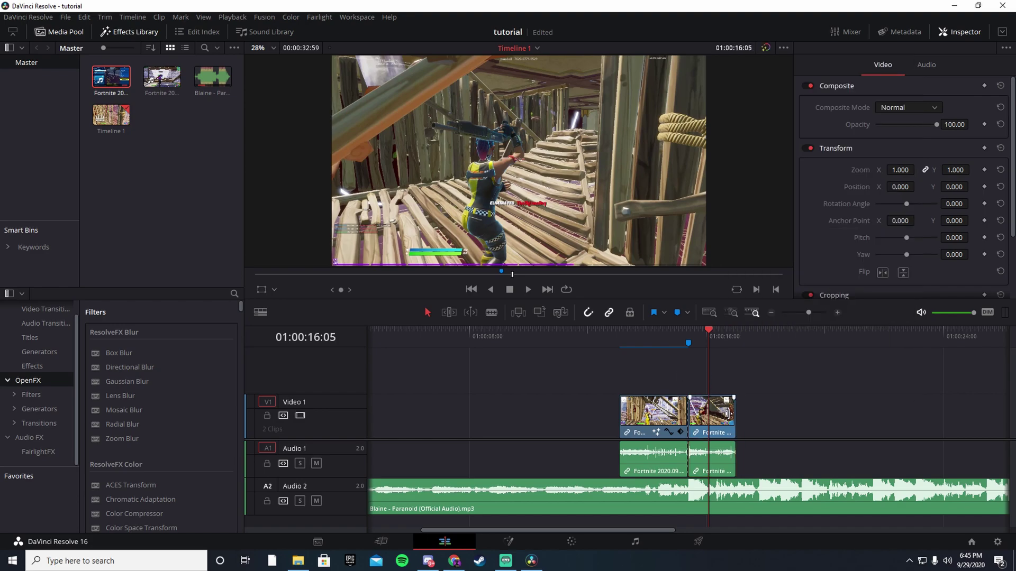
pyautogui.rightClick(717, 426)
pyautogui.click(735, 414)
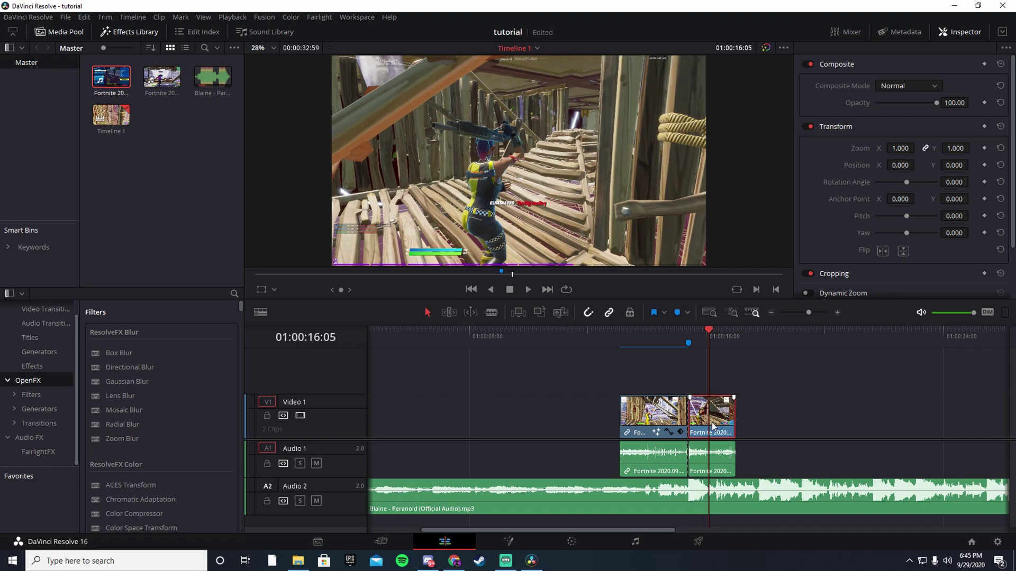
# Show the retime controls on the second clip's video and add a speed point at 01:00:15:48.
pyautogui.hotkey('ctrl', 'r')
pyautogui.moveTo(811, 310); pyautogui.dragTo(815, 310)
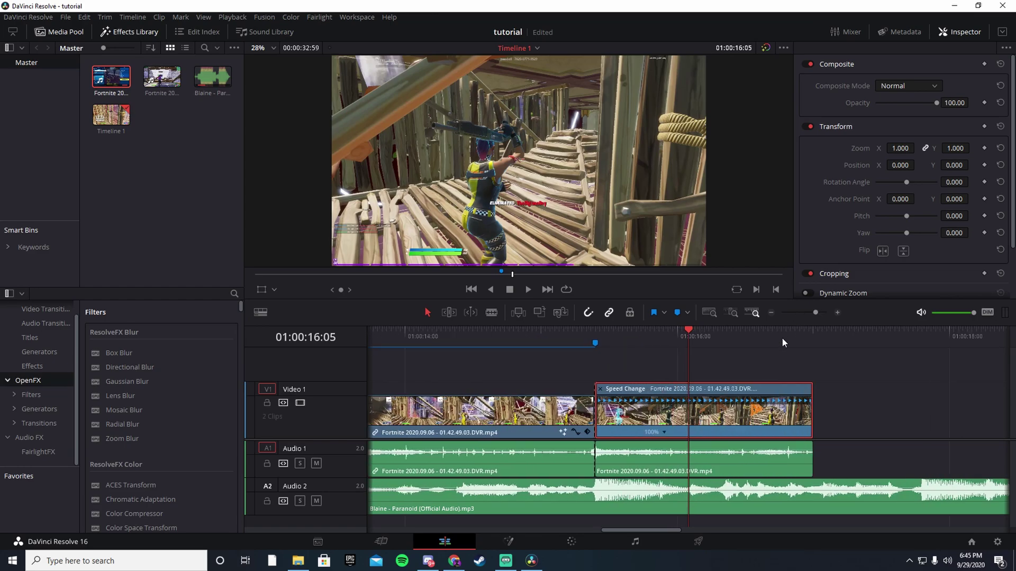
pyautogui.moveTo(693, 335); pyautogui.dragTo(651, 350)
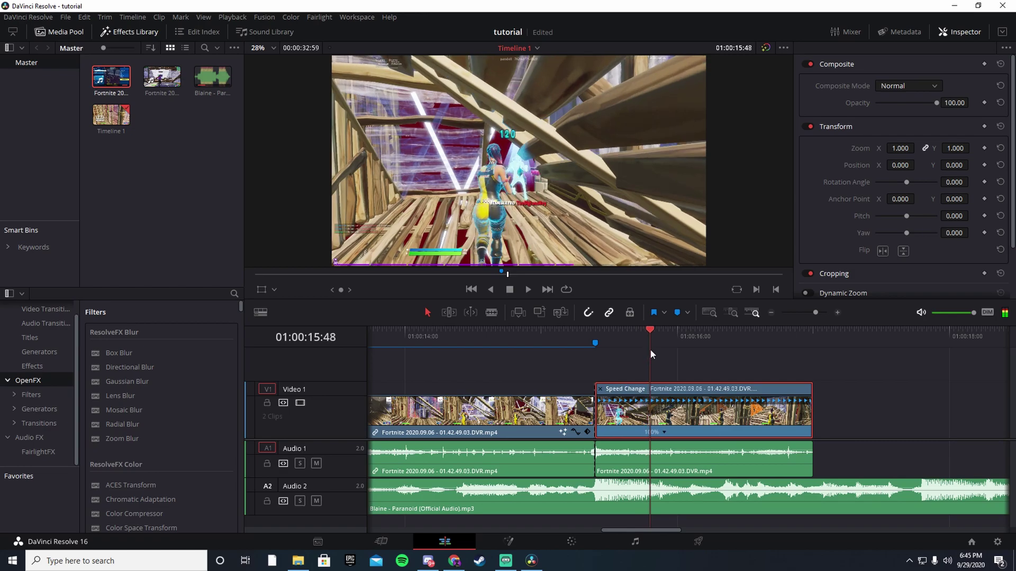
pyautogui.click(665, 433)
pyautogui.click(689, 445)
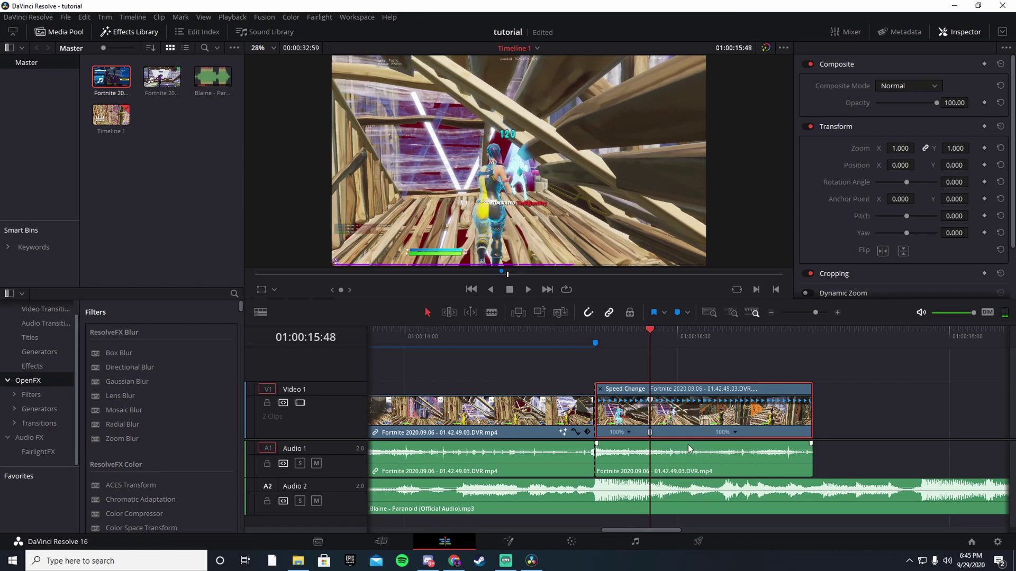
# Change the speed of the second clip's segment before the speed point to 50%.
pyautogui.click(628, 433)
pyautogui.moveTo(694, 471)
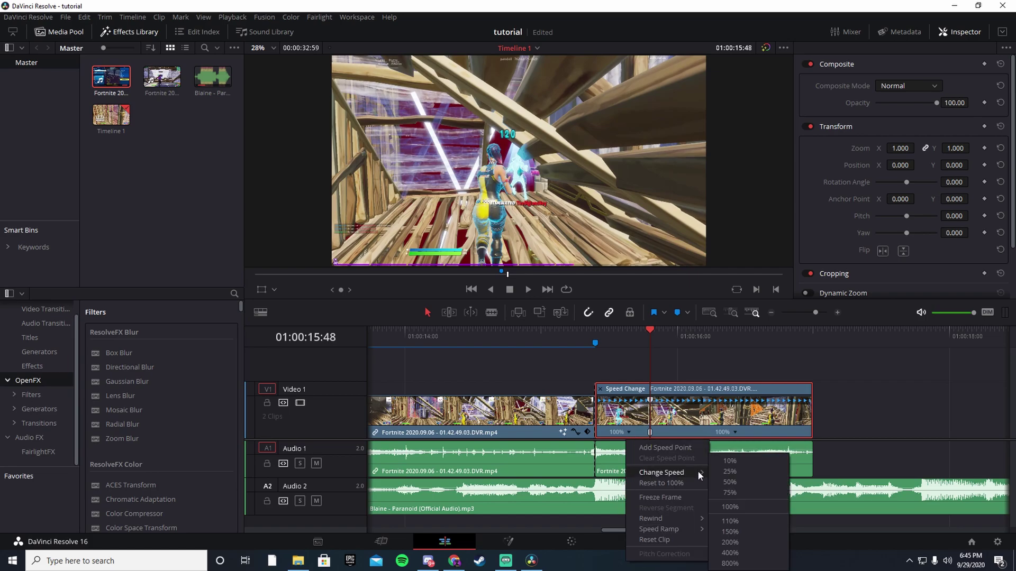
pyautogui.click(731, 482)
# Play both gameplay clips from the start of the first one to review the fade and the slowed segment.
pyautogui.moveTo(815, 313); pyautogui.dragTo(811, 313)
pyautogui.moveTo(699, 329); pyautogui.dragTo(575, 346)
pyautogui.click(528, 289)
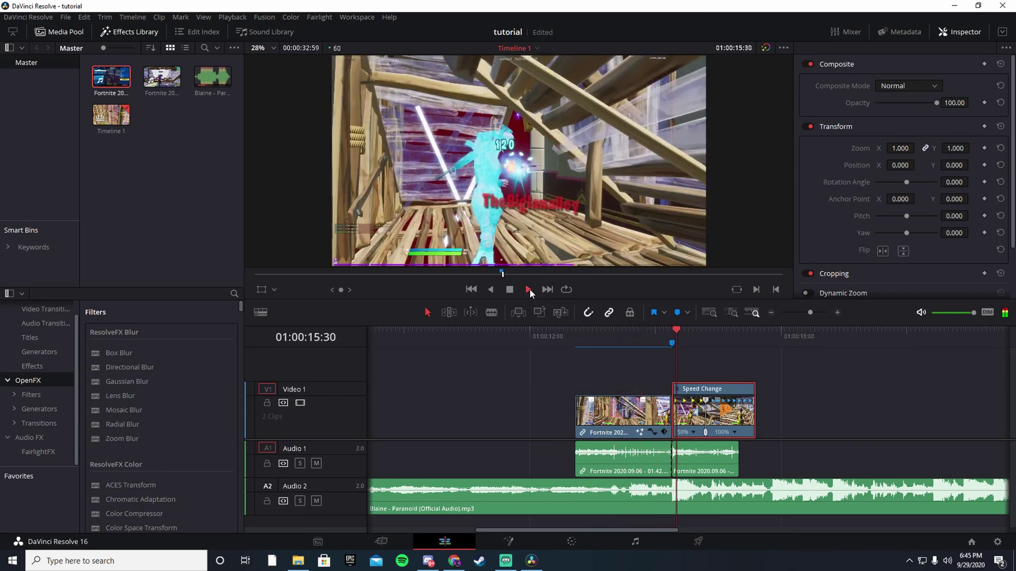
pyautogui.click(510, 290)
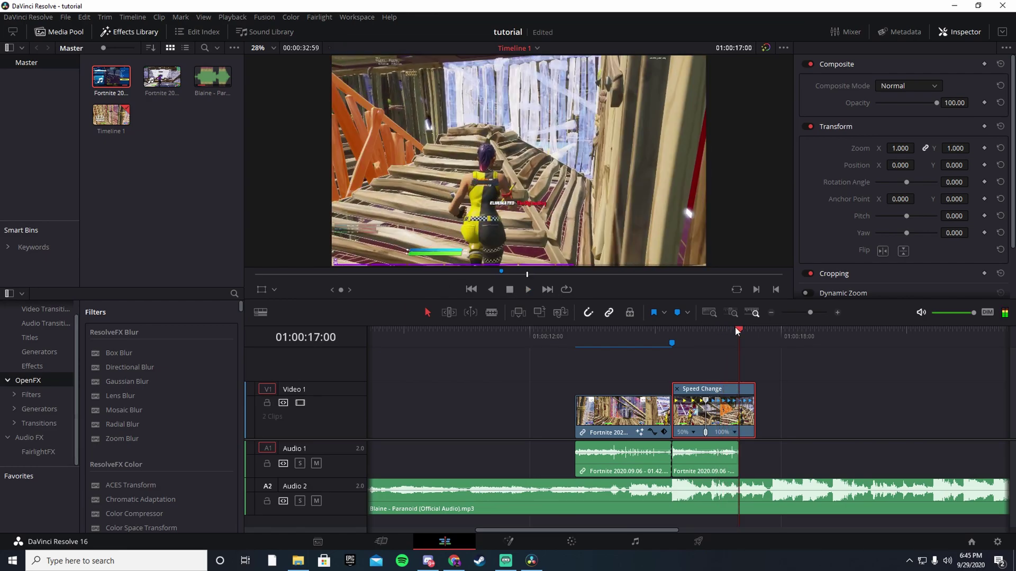
pyautogui.moveTo(574, 365)
pyautogui.mouseDown()
pyautogui.moveTo(587, 372)
pyautogui.moveTo(576, 360)
pyautogui.mouseUp()
pyautogui.click(528, 290)
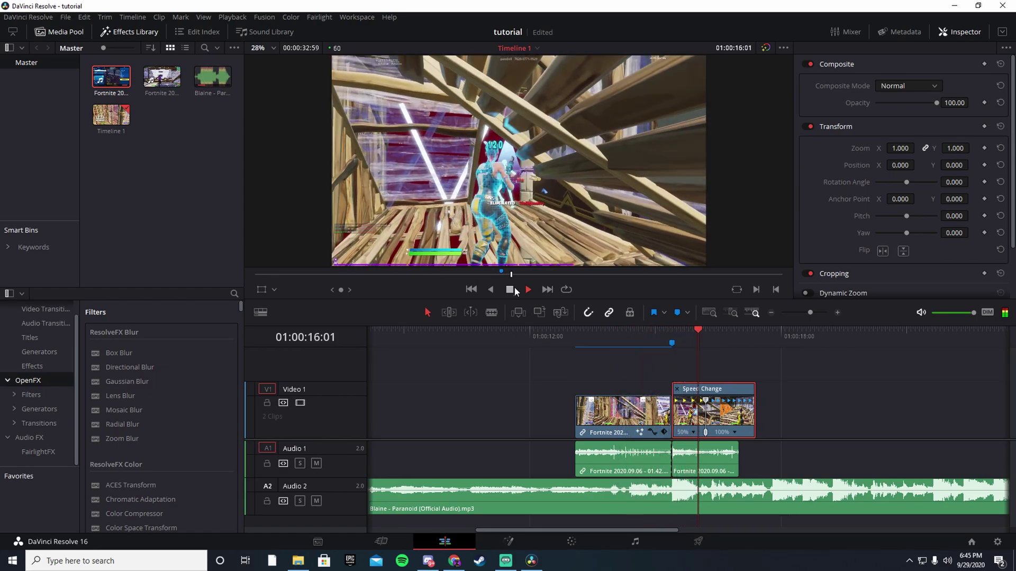
pyautogui.click(510, 290)
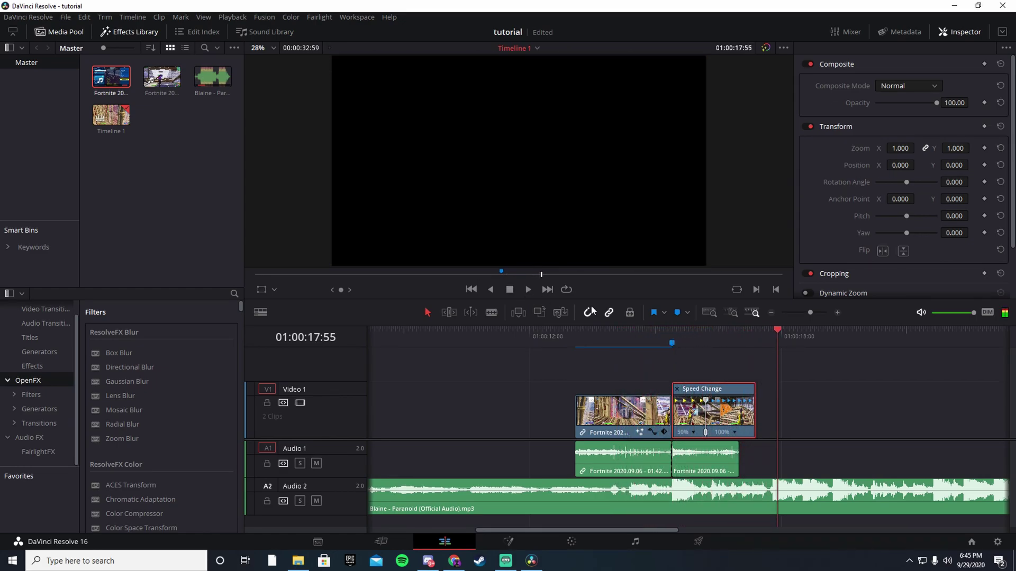
# Park the playhead at the second gameplay clip's speed point and open that clip on the Fusion page.
pyautogui.moveTo(778, 331); pyautogui.dragTo(677, 351)
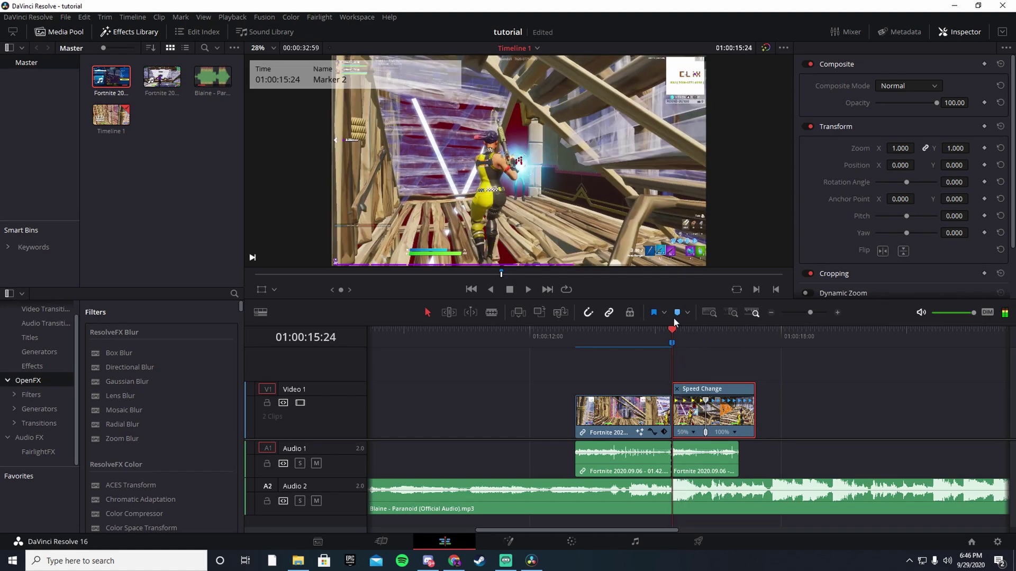
pyautogui.click(672, 341)
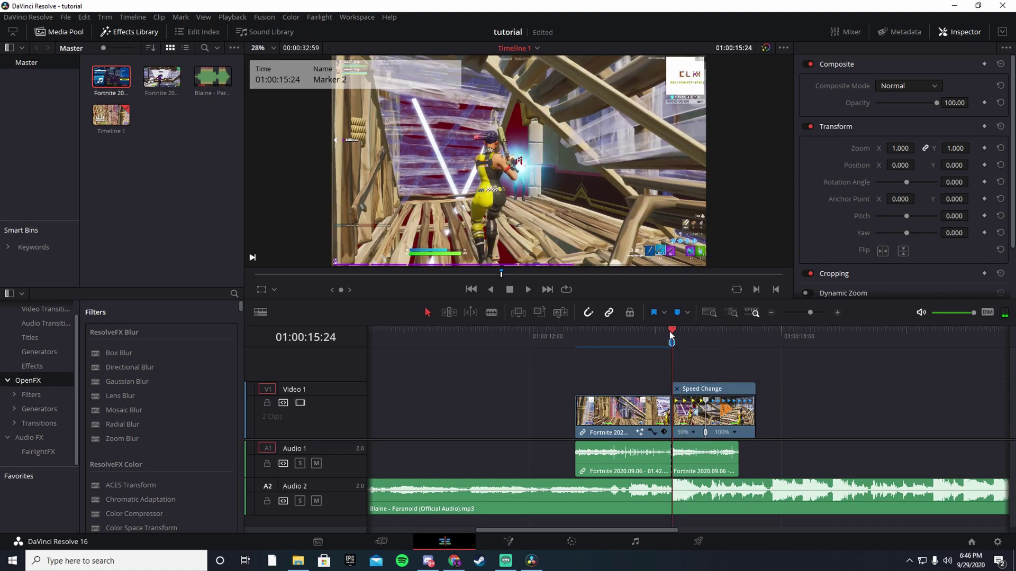
pyautogui.click(681, 332)
pyautogui.click(685, 431)
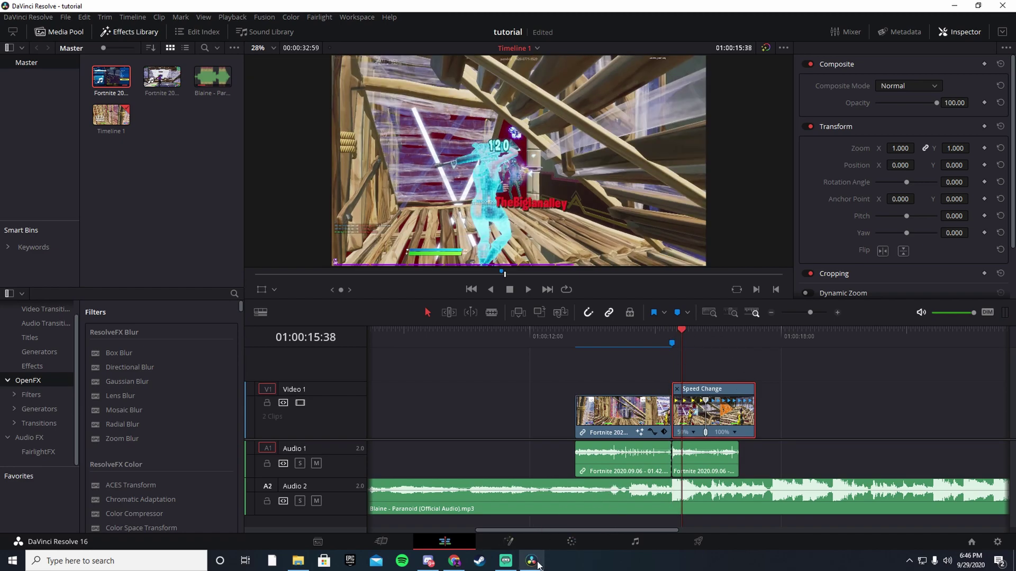
pyautogui.moveTo(696, 335)
pyautogui.mouseDown()
pyautogui.moveTo(681, 333)
pyautogui.moveTo(706, 338)
pyautogui.mouseUp()
pyautogui.moveTo(810, 314); pyautogui.dragTo(810, 314)
pyautogui.click(527, 535)
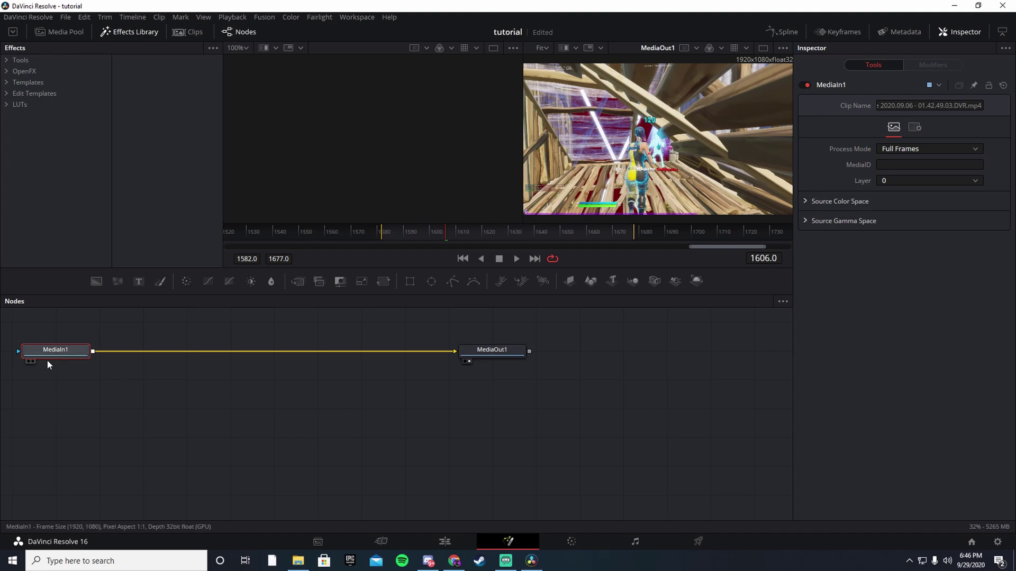
# Add an S_Glow node between MediaIn1 and MediaOut1.
pyautogui.hotkey('shift', 'space')
pyautogui.write('Dent')
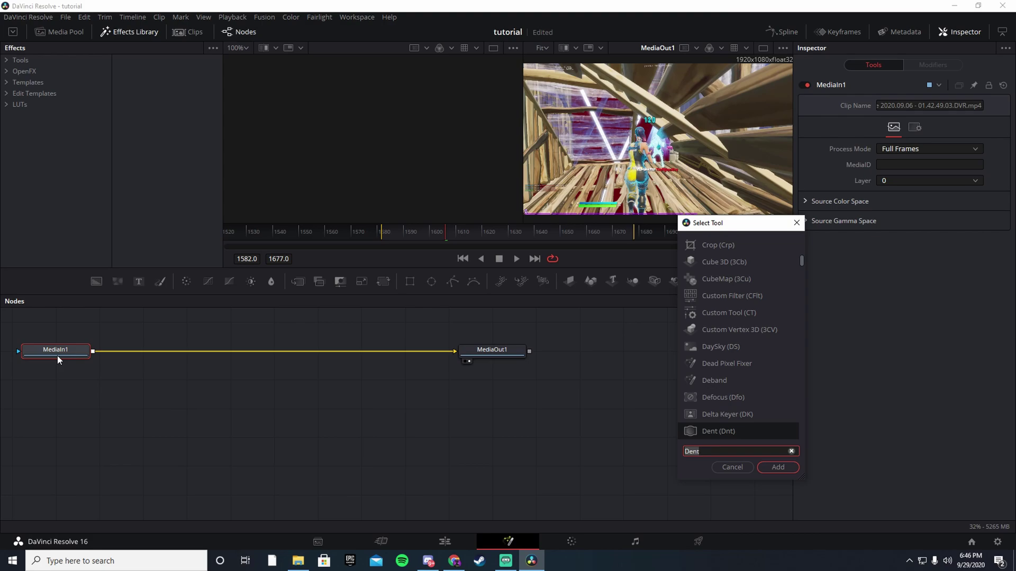
pyautogui.write('s')
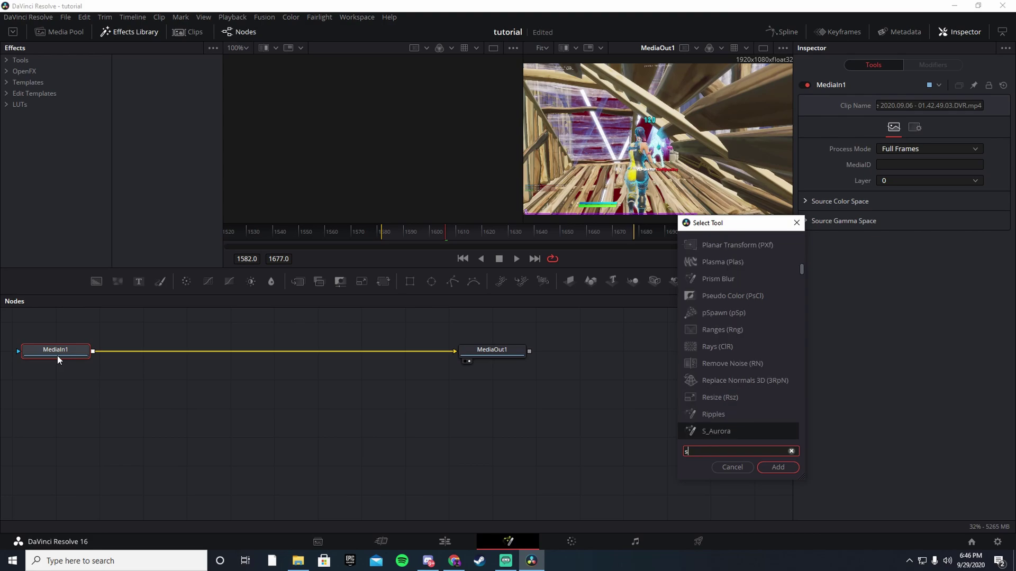
pyautogui.write('_glow')
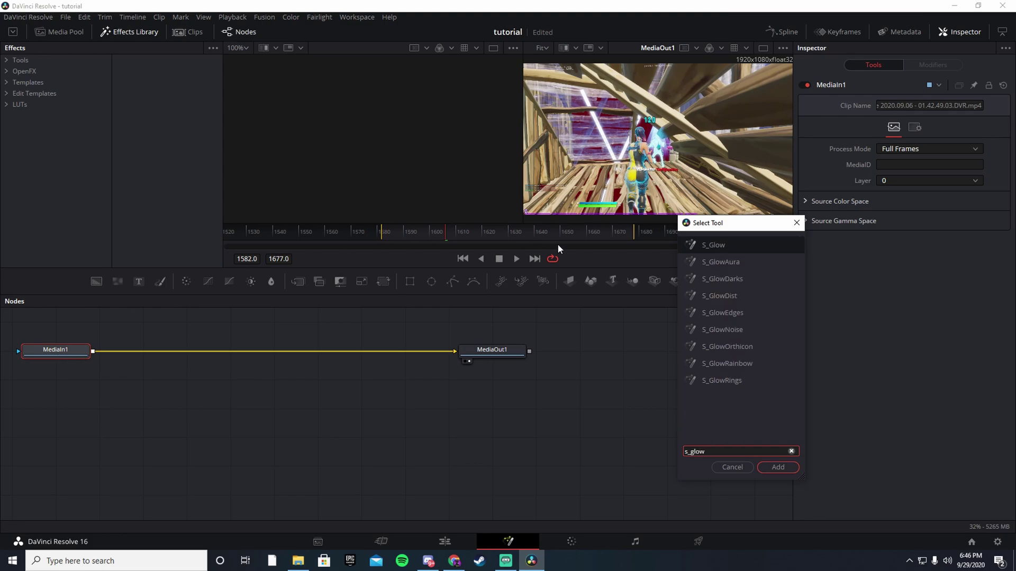
pyautogui.click(719, 246)
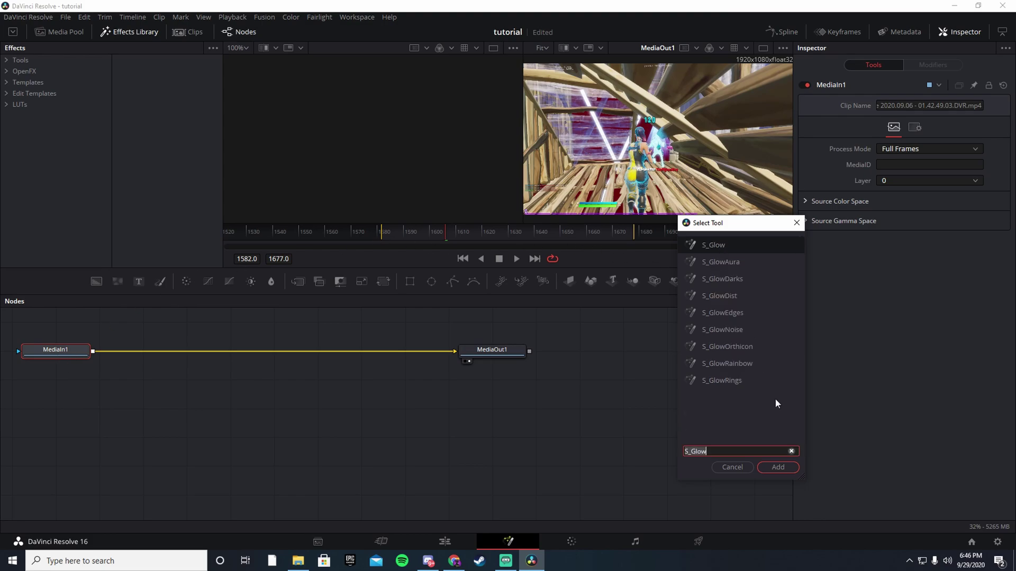
pyautogui.click(777, 468)
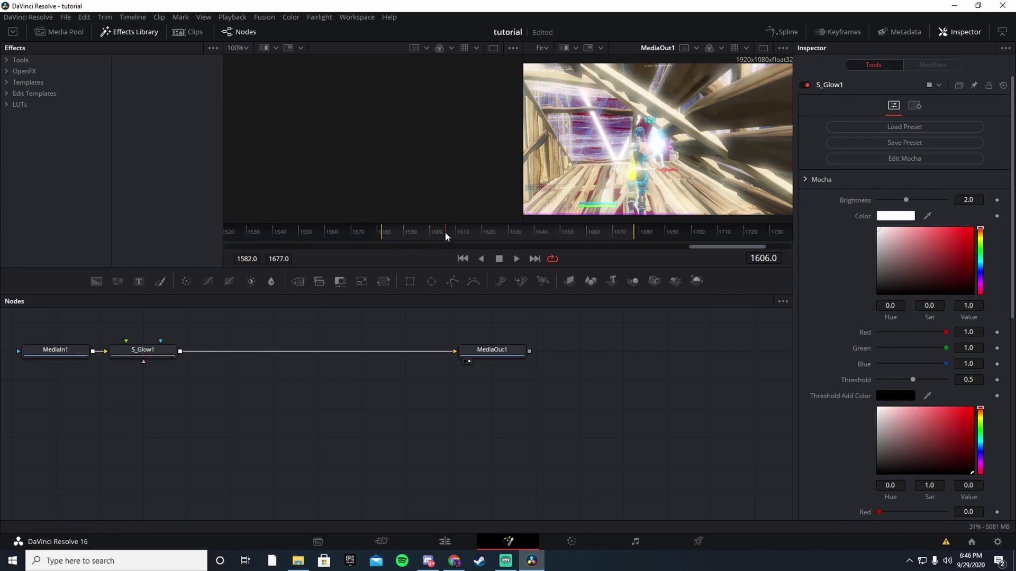
# Keyframe the S_Glow brightness at 2.0 on frames 1582 and 1606, and at 0.0 on frame 1607.
pyautogui.click(997, 201)
pyautogui.moveTo(445, 230); pyautogui.dragTo(382, 234)
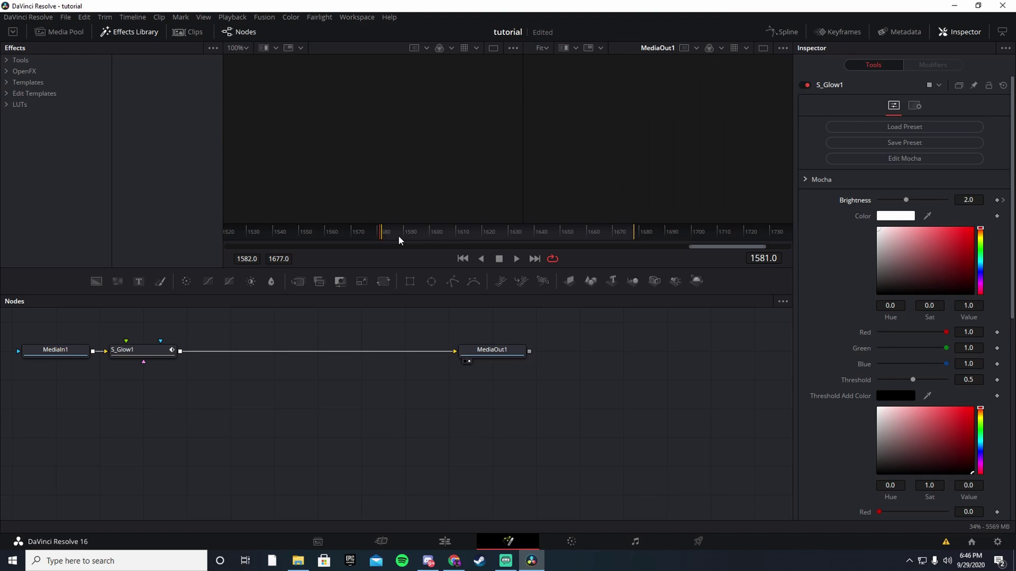
pyautogui.click(1003, 201)
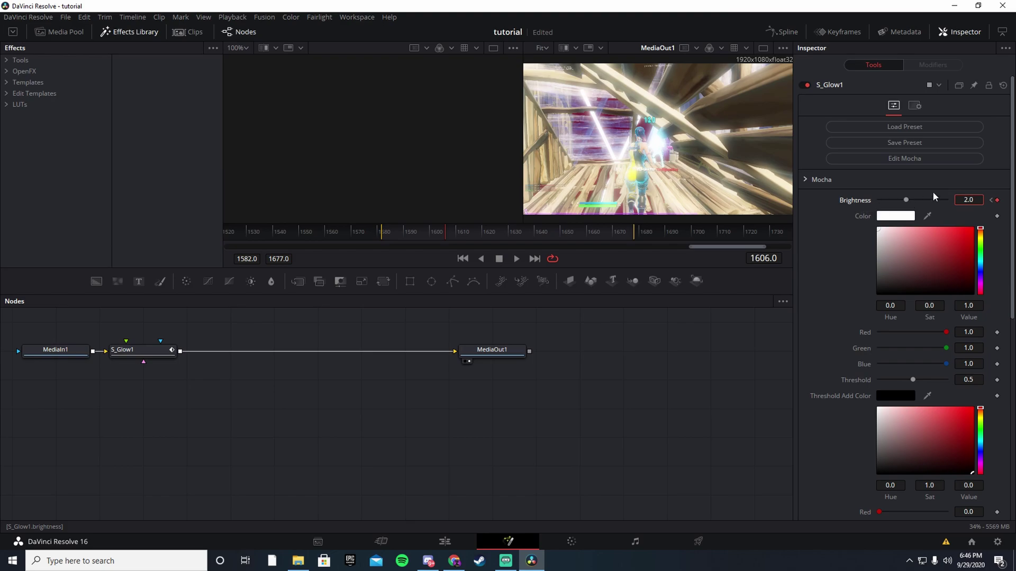
pyautogui.click(480, 210)
pyautogui.press('Right')
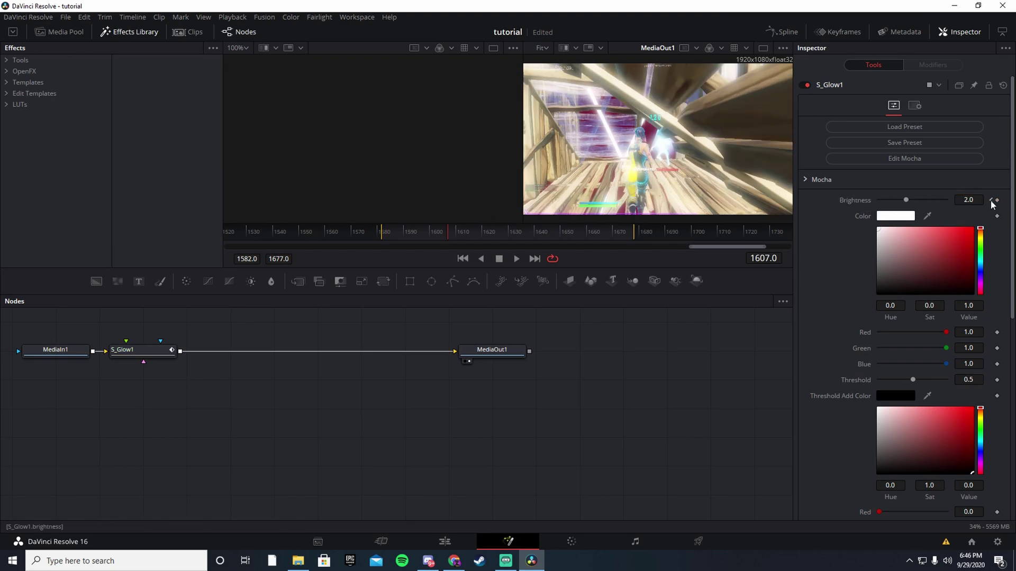
pyautogui.moveTo(896, 199); pyautogui.dragTo(846, 199)
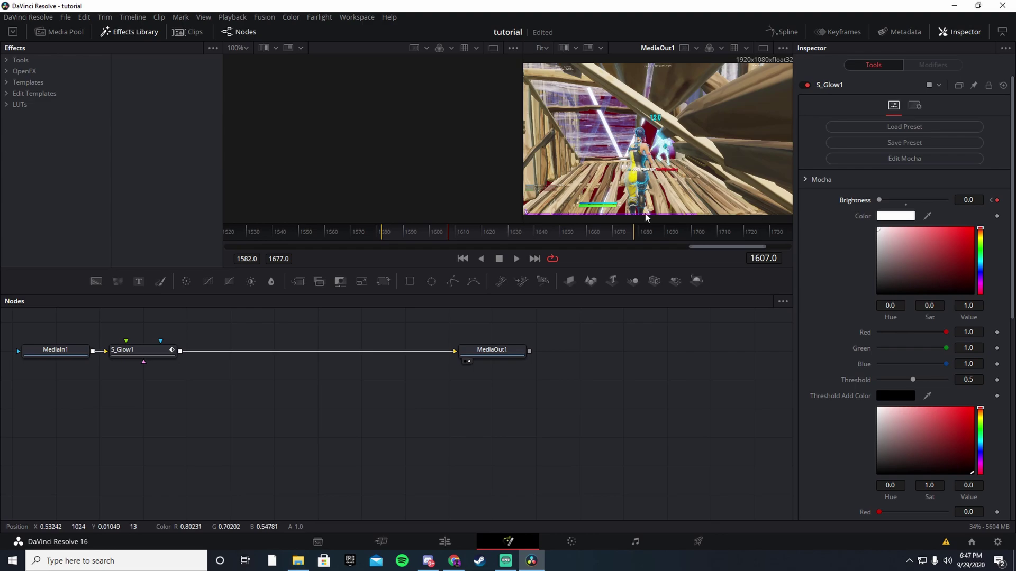
# Play the clip from frame 1582 to review the glow cutting off, and return to frame 1582.
pyautogui.click(385, 234)
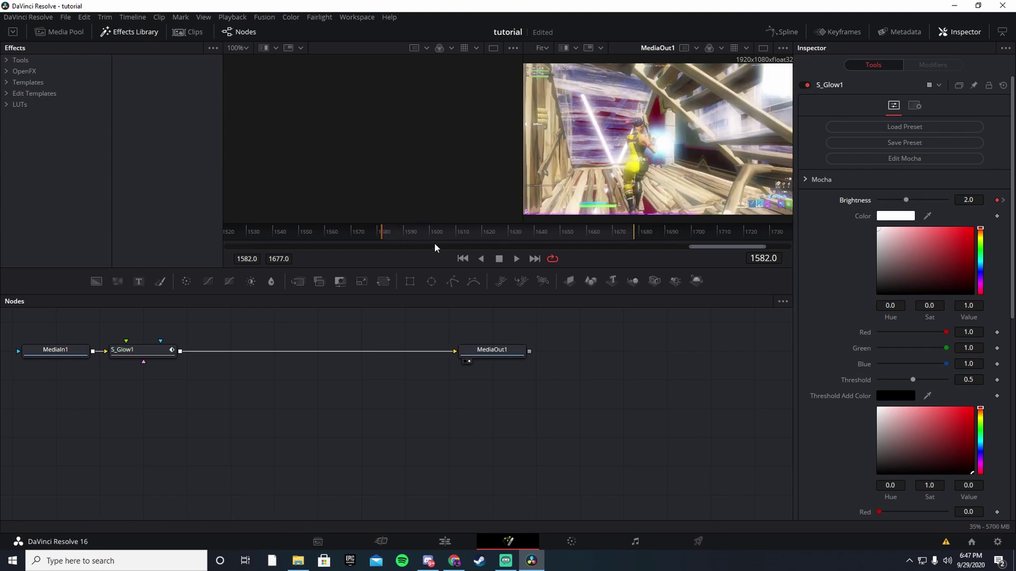
pyautogui.click(518, 259)
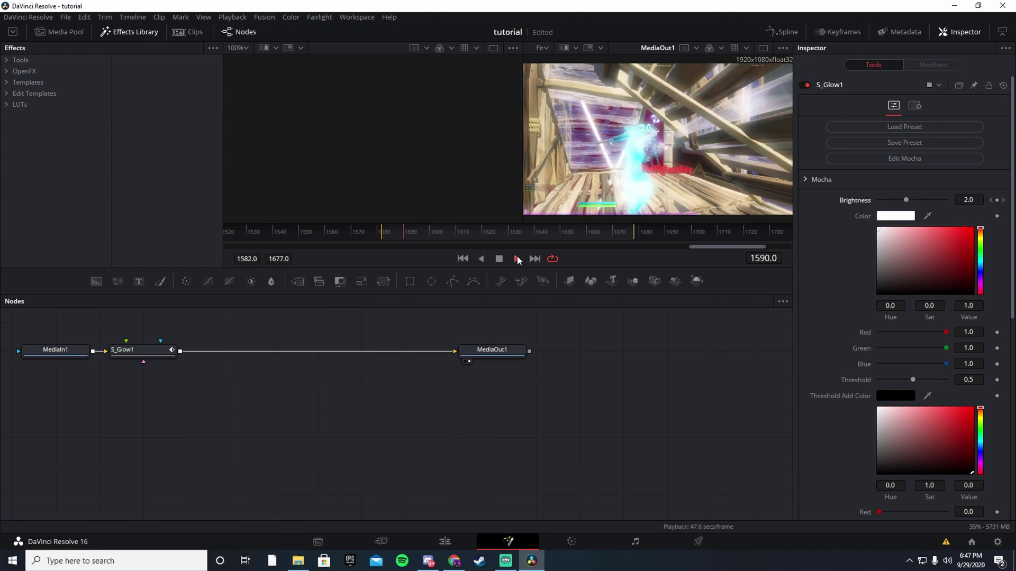
pyautogui.click(499, 259)
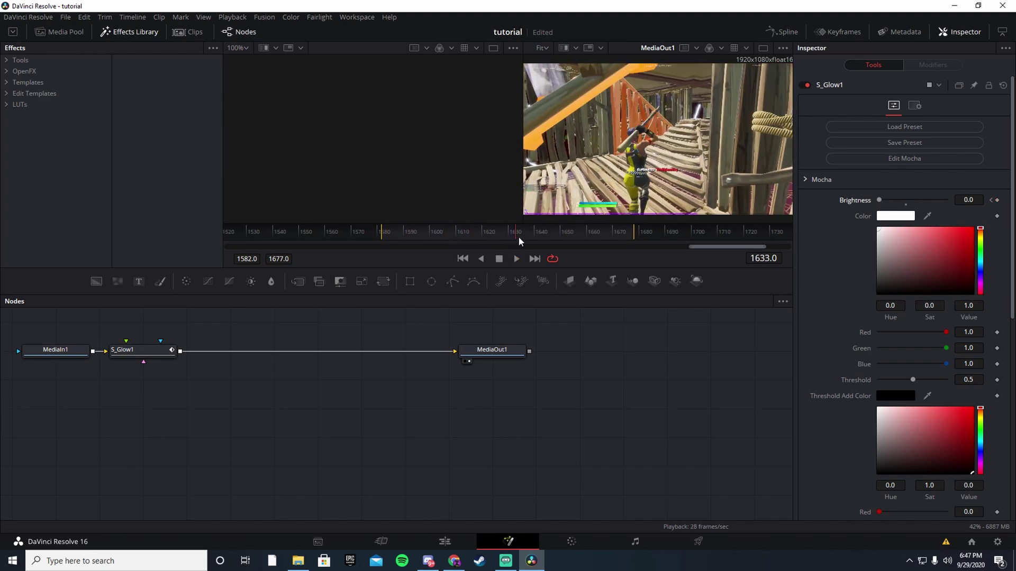
pyautogui.click(408, 238)
pyautogui.click(385, 236)
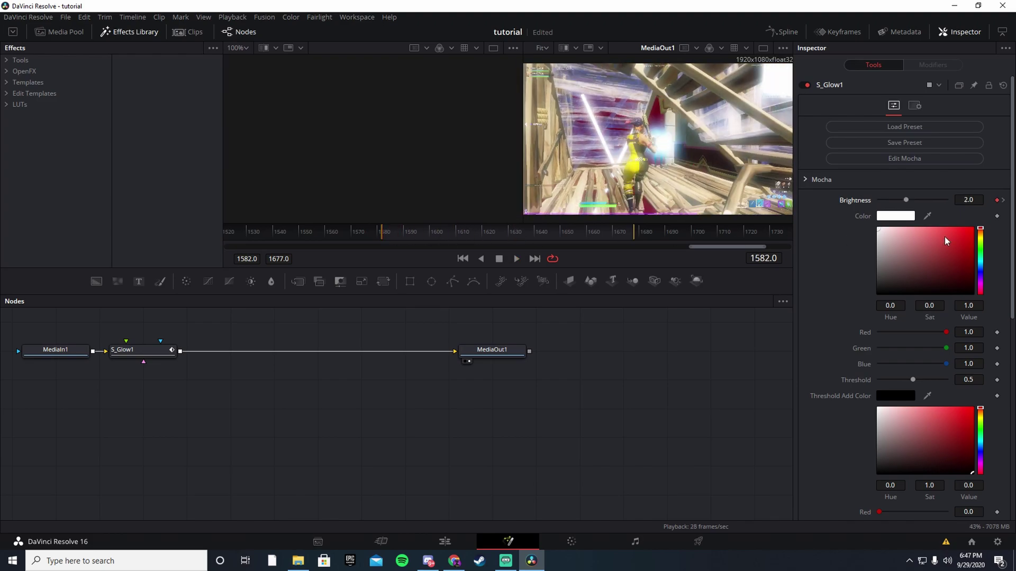
# Try a dark purple glow color (#55007f) and play the clip to preview it.
pyautogui.click(901, 217)
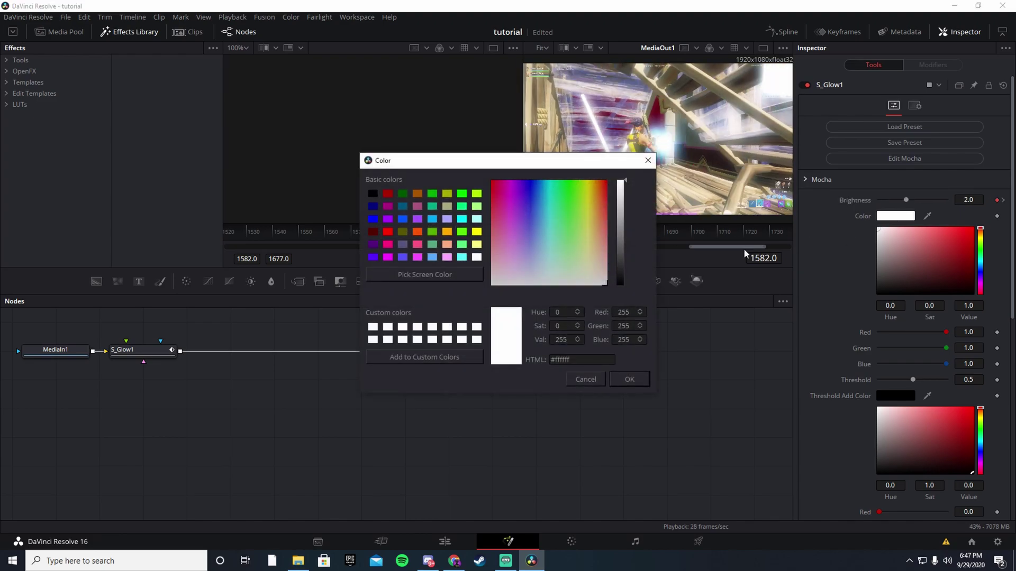
pyautogui.click(375, 244)
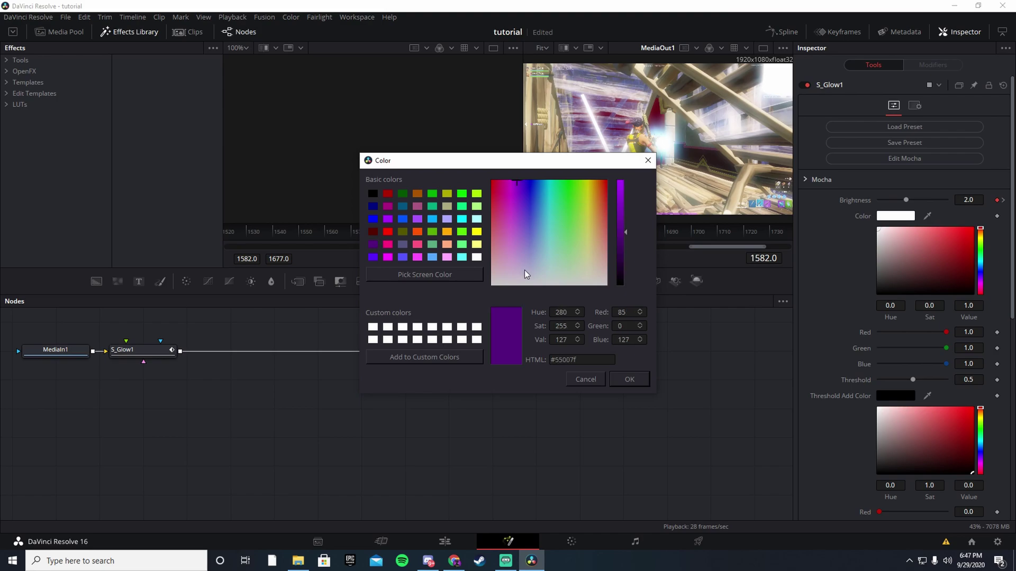
pyautogui.click(630, 379)
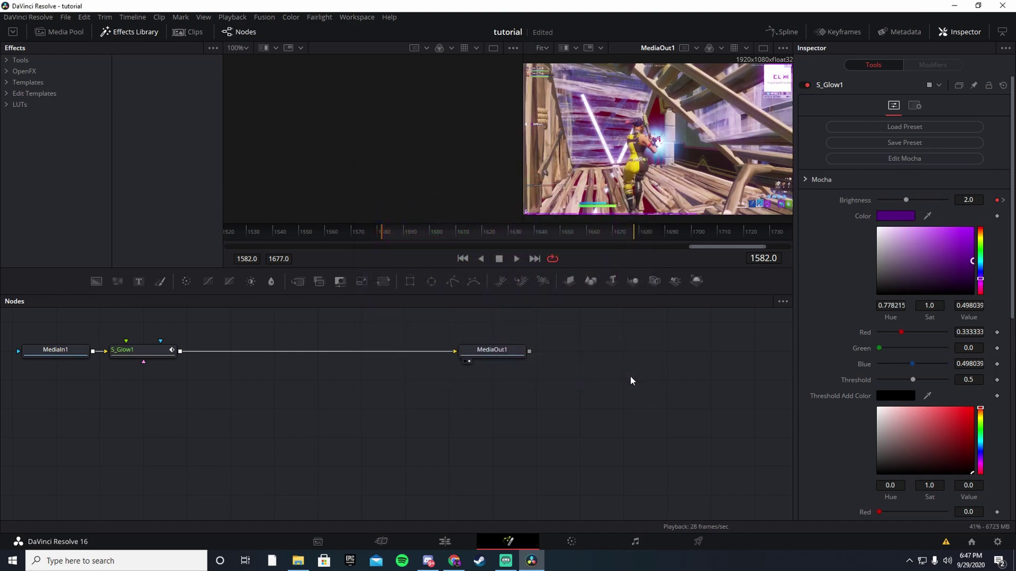
pyautogui.press('space')
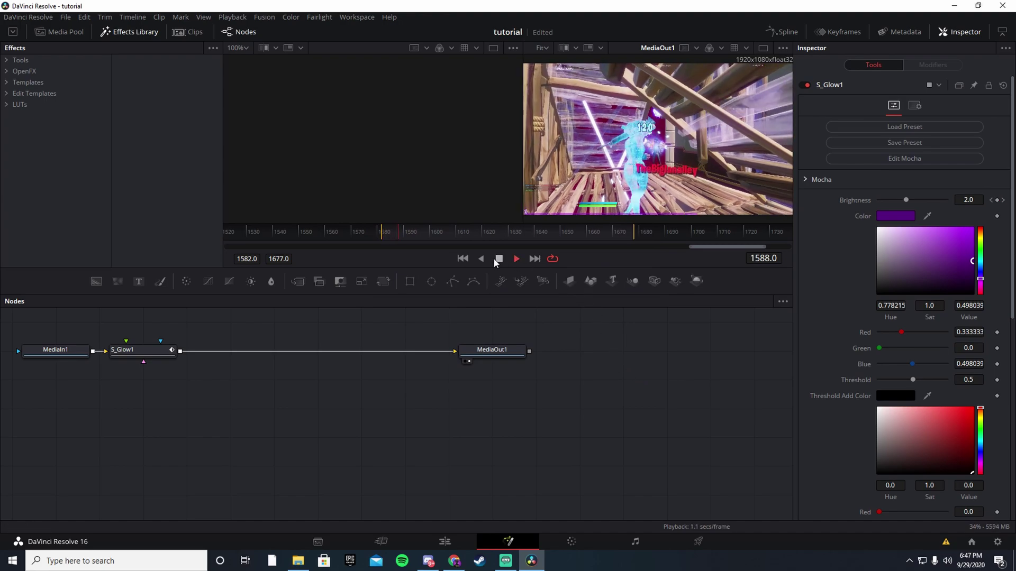
pyautogui.click(499, 259)
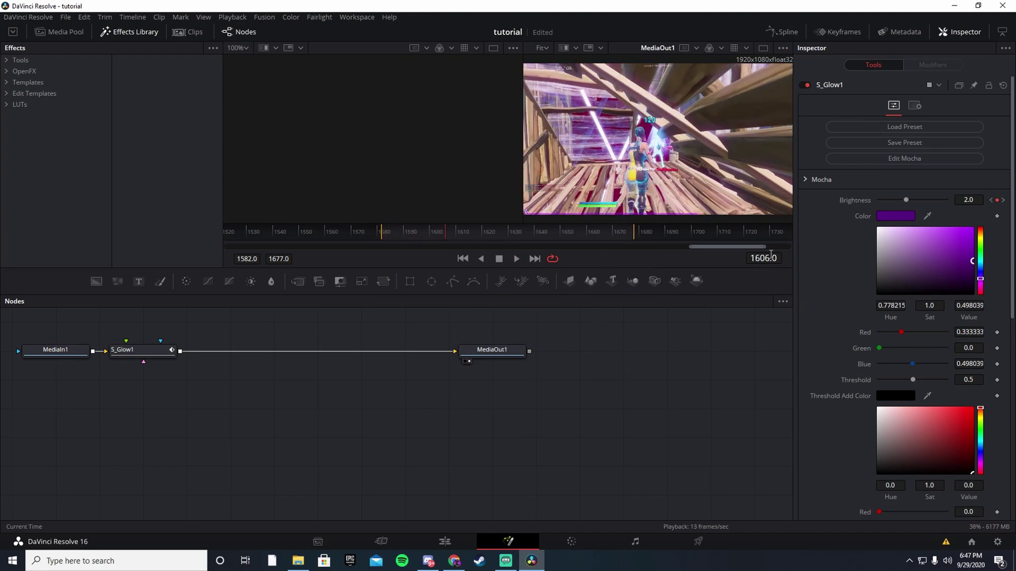
# Set the S_Glow color to bright purple (hue about 0.778, saturation 1.0, value 1.0) and preview the clip.
pyautogui.click(881, 217)
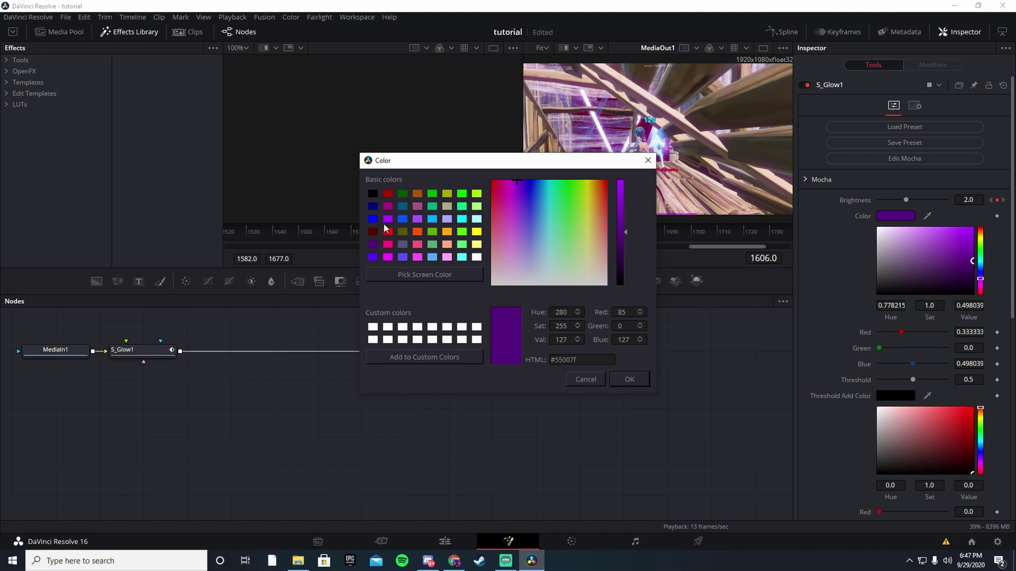
pyautogui.click(386, 219)
pyautogui.click(629, 379)
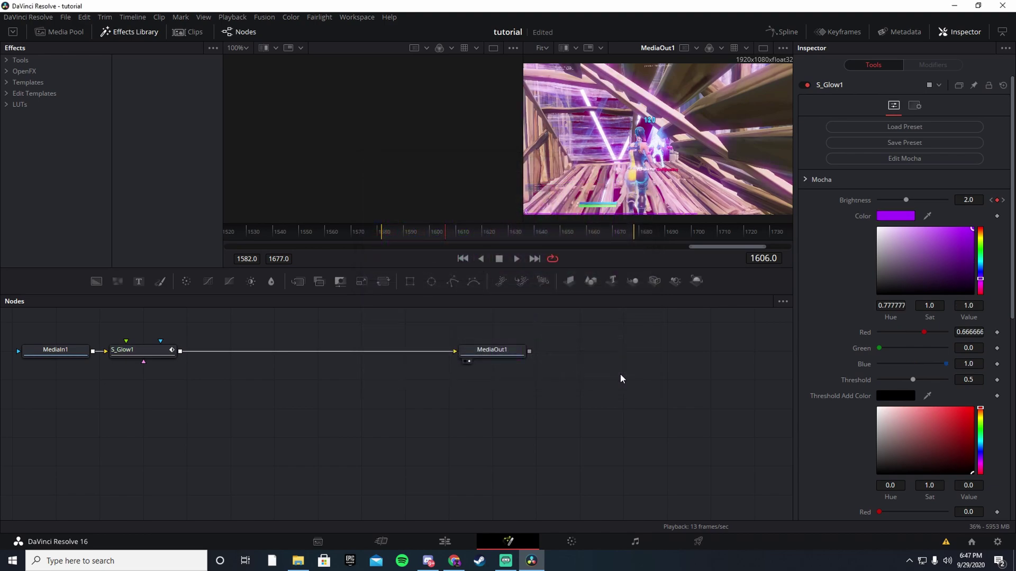
pyautogui.click(482, 259)
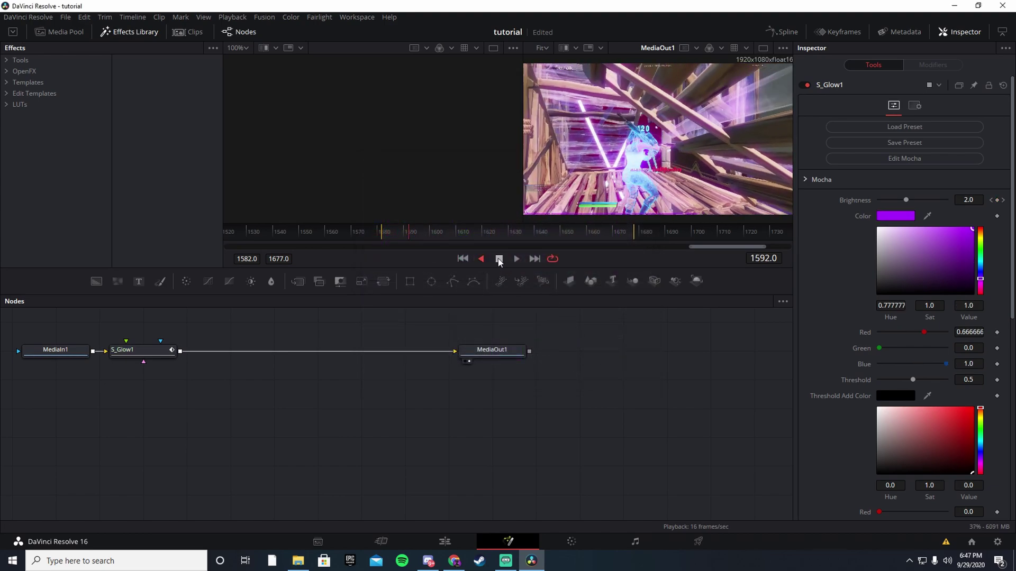
pyautogui.click(499, 259)
pyautogui.click(517, 258)
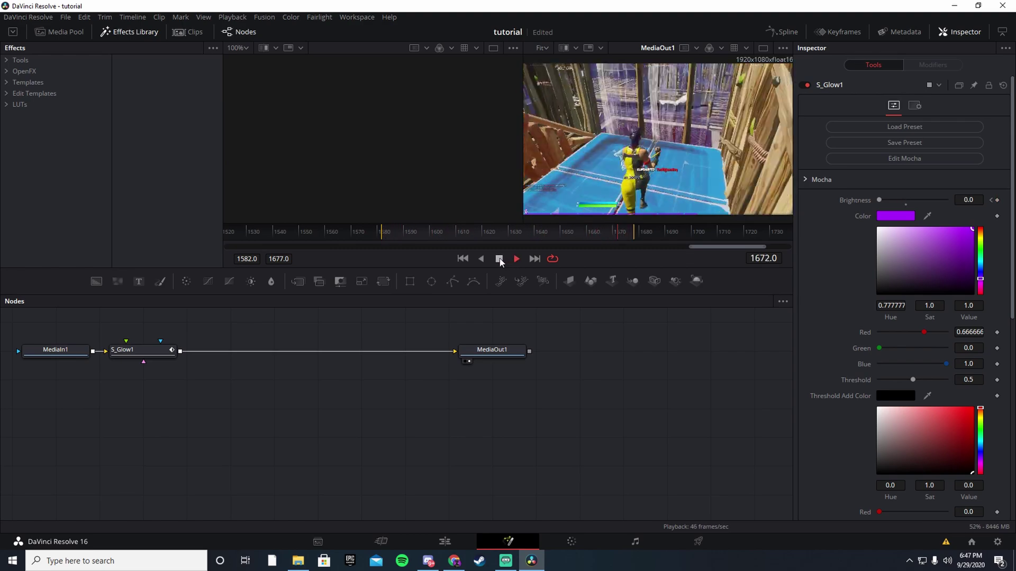
pyautogui.click(498, 259)
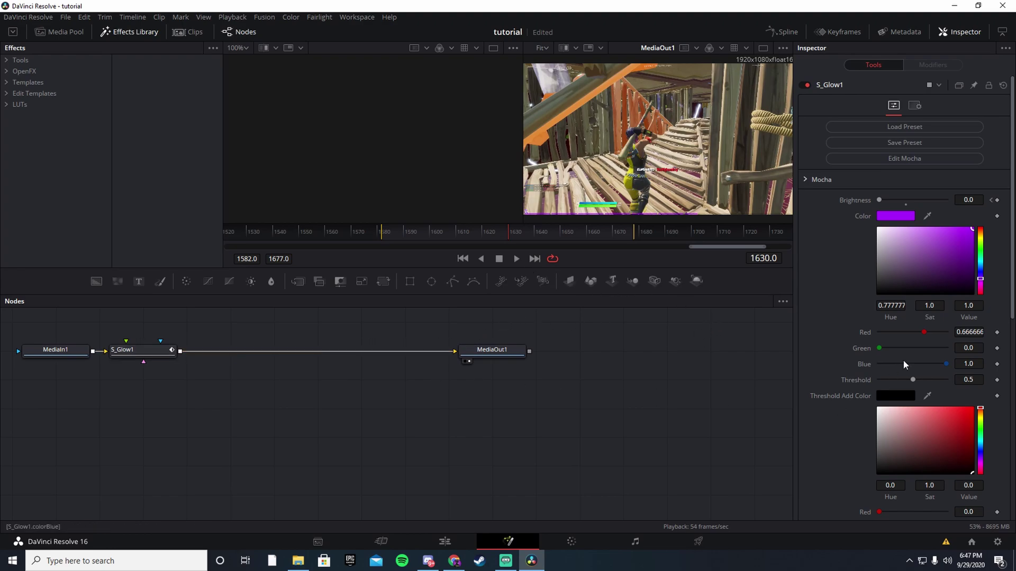
# Lower the glow brightness to 1.693 on both the frame 1606 and frame 1582 keyframes.
pyautogui.click(991, 201)
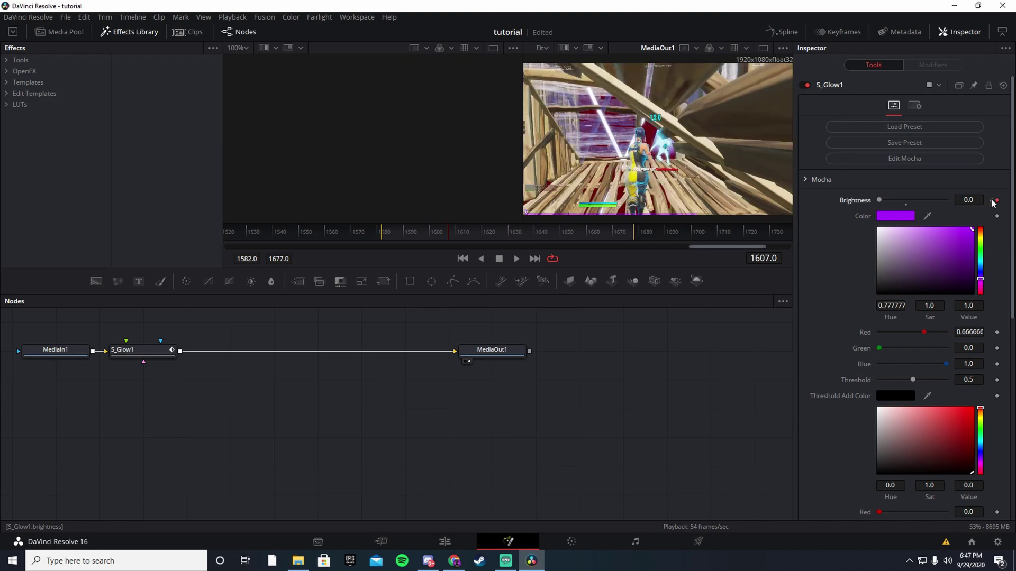
pyautogui.click(991, 200)
pyautogui.moveTo(907, 201)
pyautogui.mouseDown()
pyautogui.moveTo(931, 205)
pyautogui.moveTo(903, 212)
pyautogui.mouseUp()
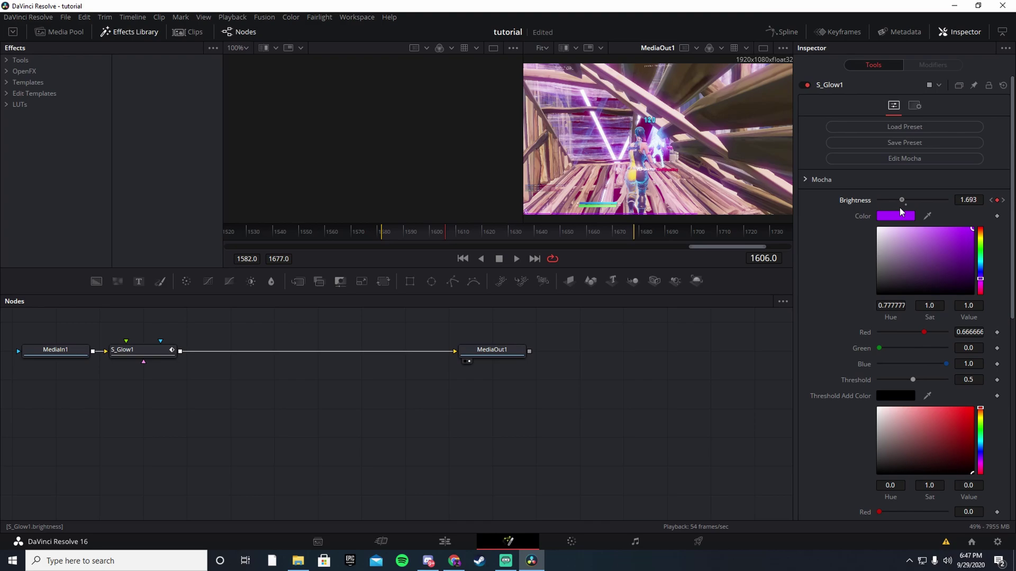
pyautogui.click(991, 200)
pyautogui.moveTo(907, 199); pyautogui.dragTo(901, 201)
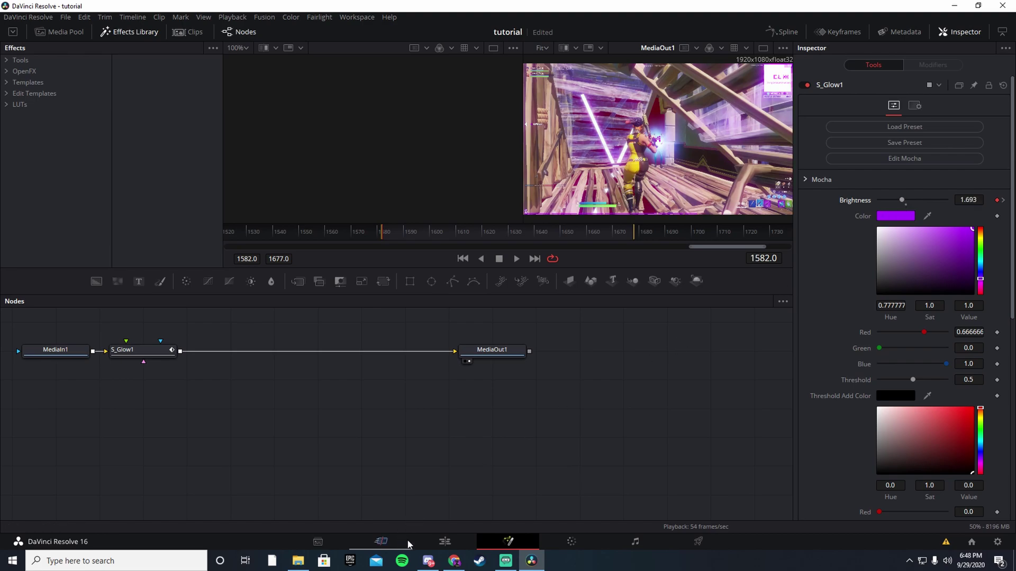
# Return to the Edit page and play both gameplay clips from 01:00:13:05 in the Cinema Viewer, leaving it at the end.
pyautogui.click(445, 542)
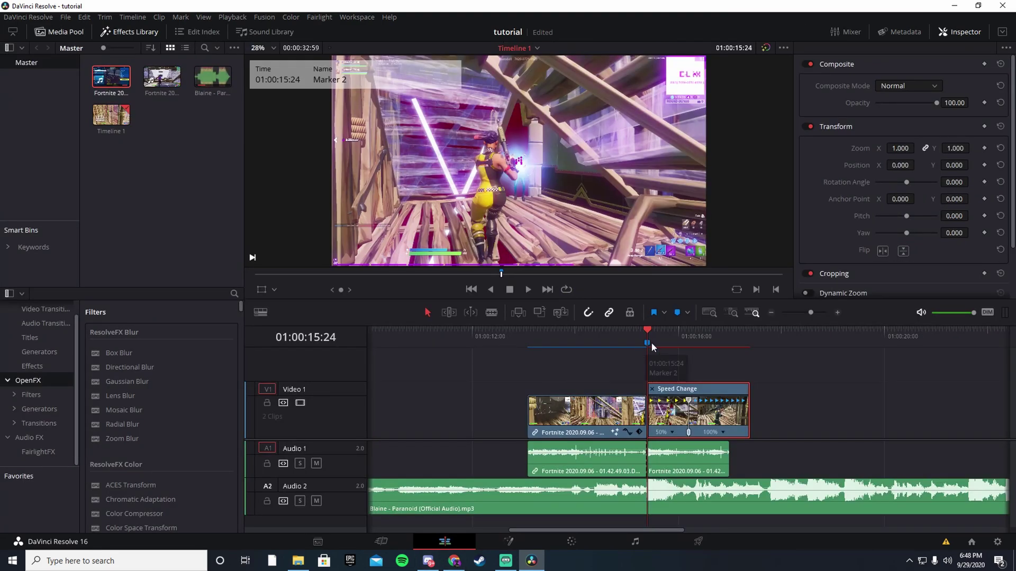
pyautogui.moveTo(643, 335); pyautogui.dragTo(533, 355)
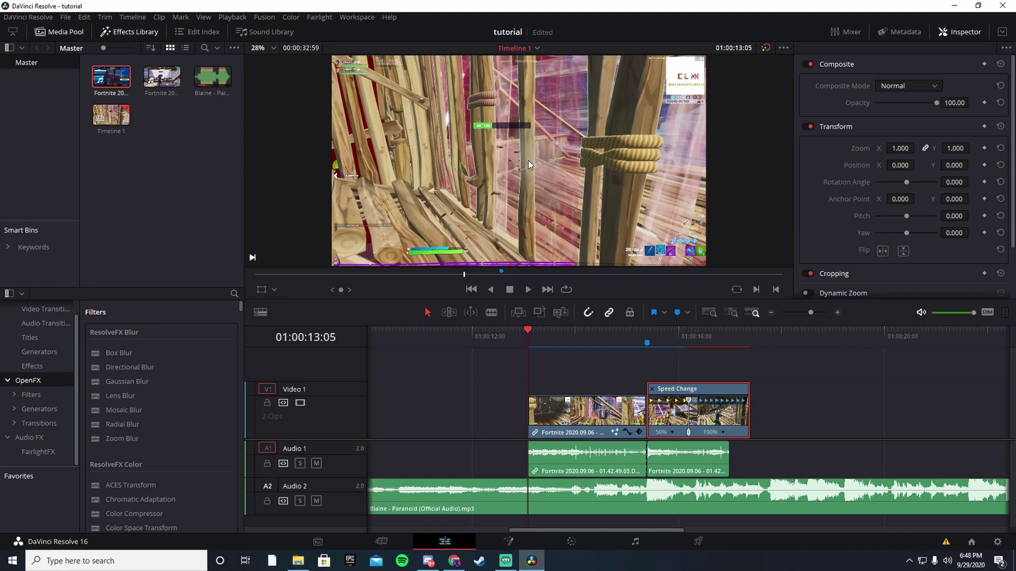
pyautogui.click(364, 18)
pyautogui.moveTo(443, 122)
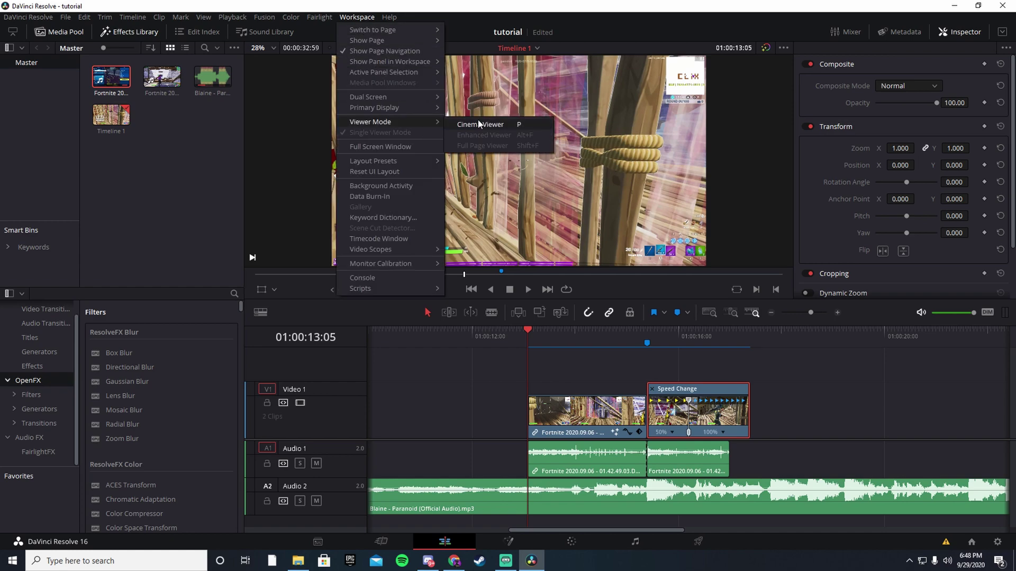
pyautogui.click(478, 125)
pyautogui.press('space')
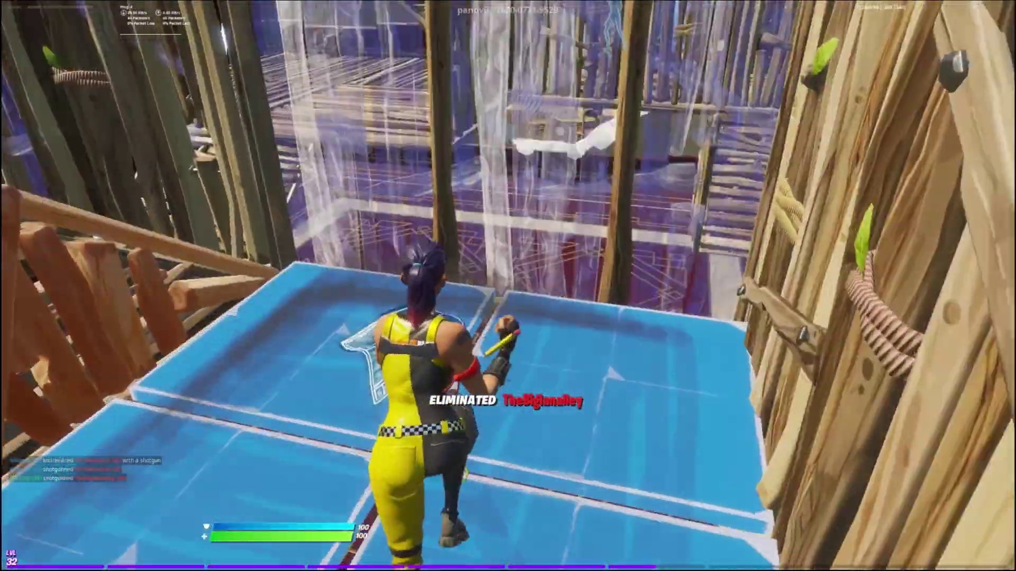
pyautogui.press('Escape')
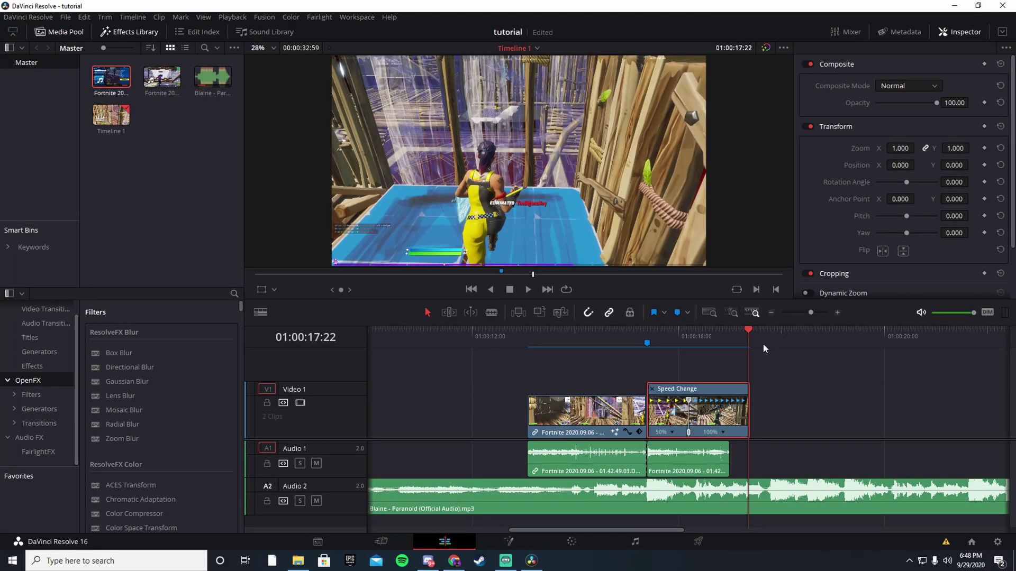
# Replay the two gameplay clips full screen in the Cinema Viewer from the start of the first clip, and exit full screen.
pyautogui.moveTo(763, 343); pyautogui.dragTo(527, 370)
pyautogui.click(358, 18)
pyautogui.click(356, 18)
pyautogui.click(357, 18)
pyautogui.moveTo(385, 122)
pyautogui.click(472, 129)
pyautogui.press('space')
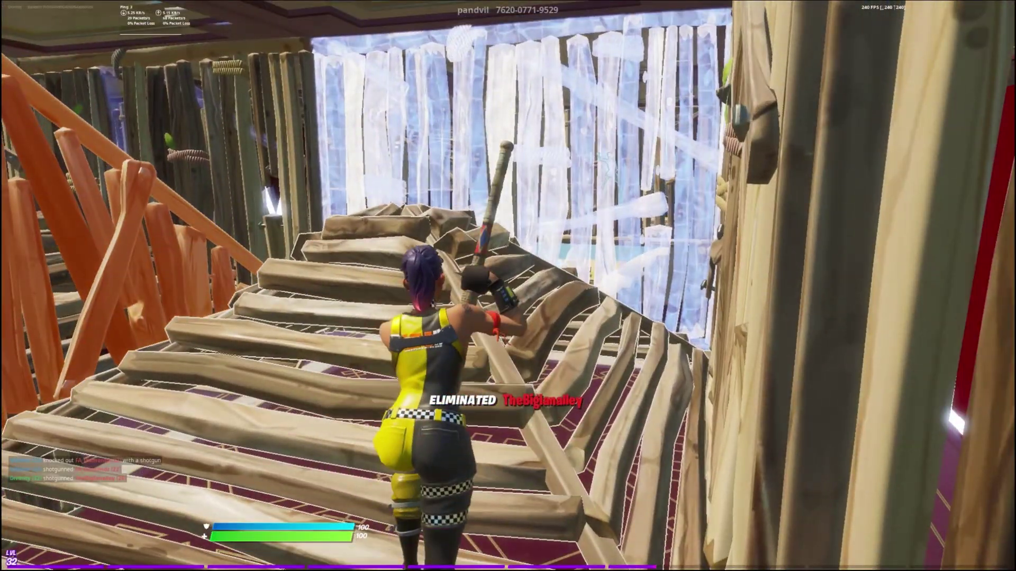
pyautogui.press('Escape')
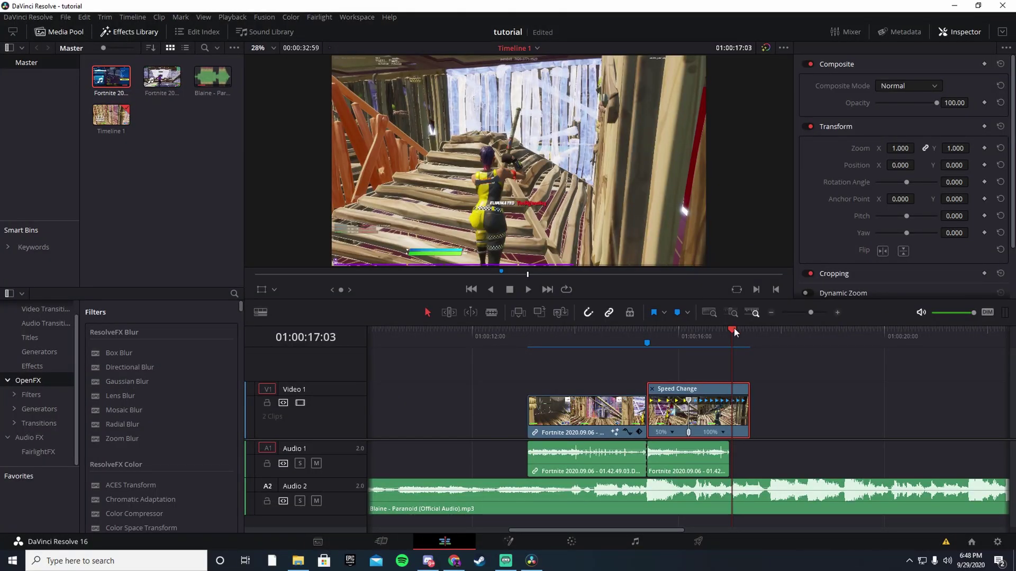
# Play the song past the end of the gameplay clips to locate the next beat hit for another clip.
pyautogui.moveTo(735, 328); pyautogui.dragTo(746, 329)
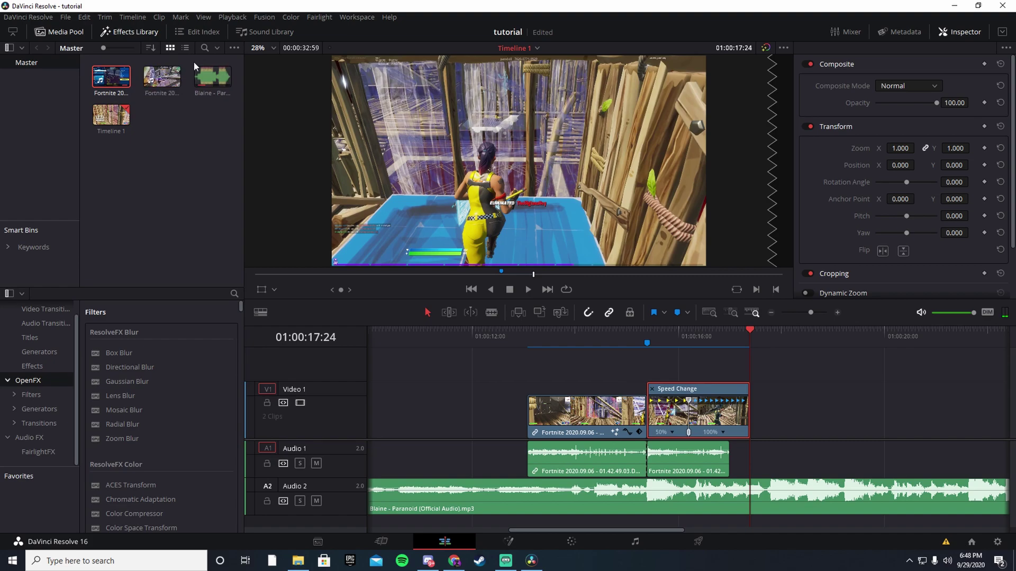
pyautogui.click(527, 290)
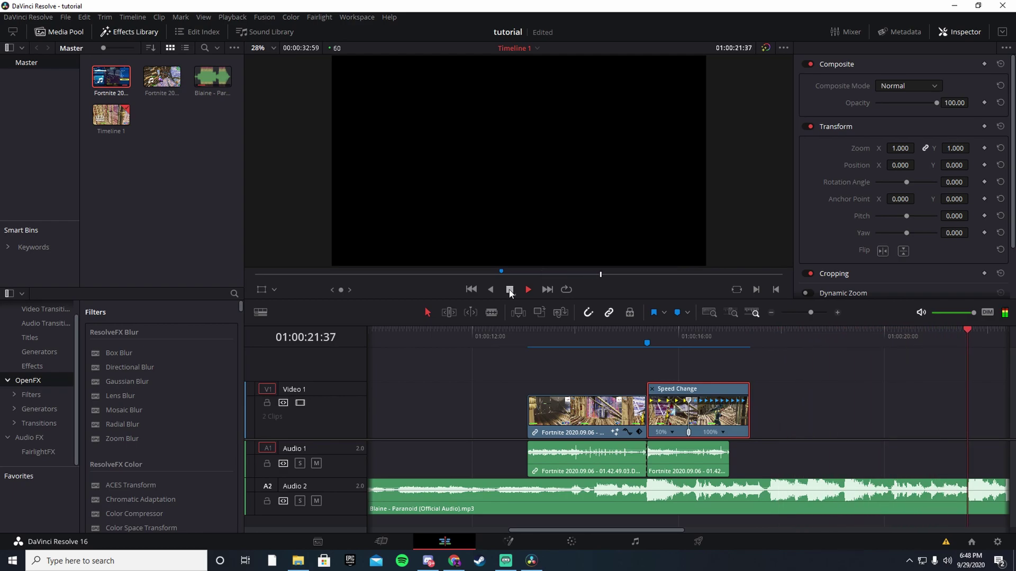
pyautogui.click(510, 290)
pyautogui.moveTo(718, 335); pyautogui.dragTo(449, 390)
pyautogui.press('space')
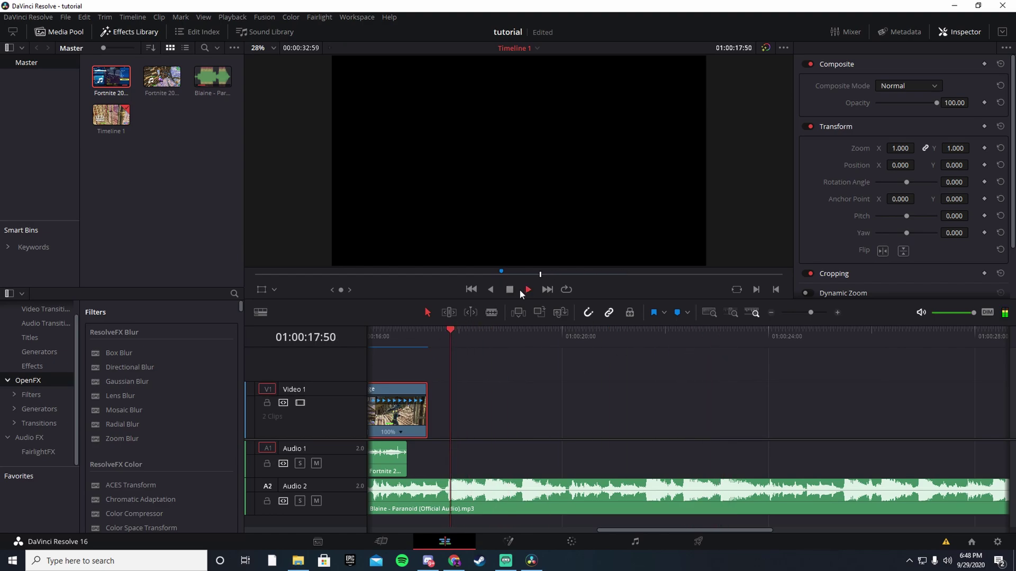
pyautogui.press('space')
# Add a timeline marker on the song's beat hit at 01:00:19:14.
pyautogui.moveTo(547, 328); pyautogui.dragTo(524, 348)
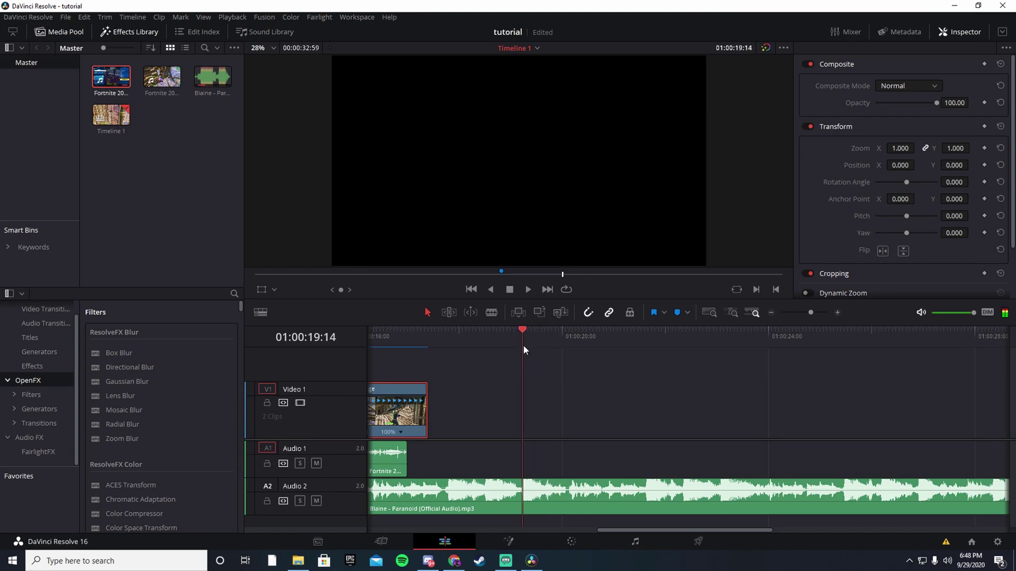
pyautogui.moveTo(811, 316); pyautogui.dragTo(821, 317)
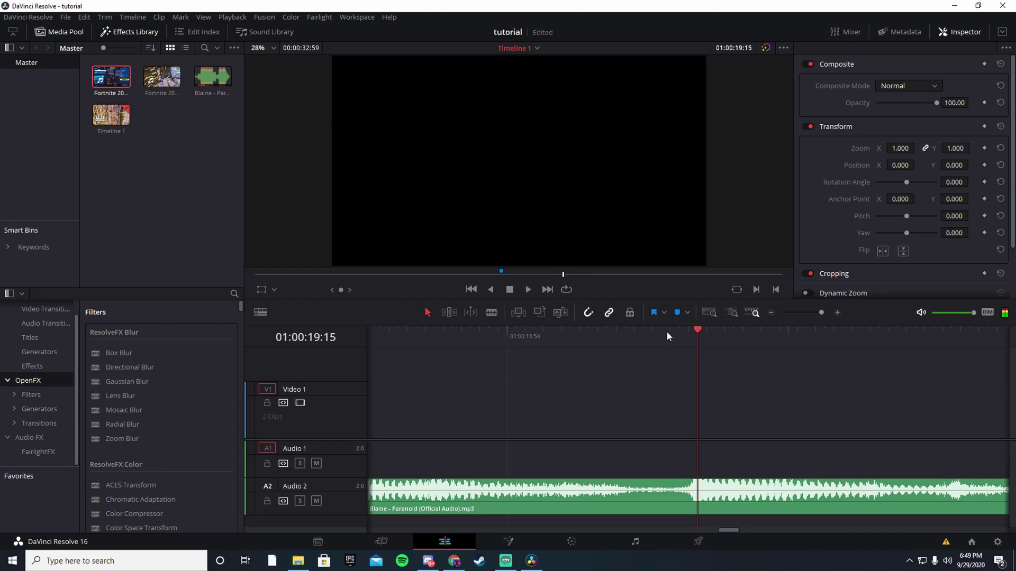
pyautogui.click(662, 348)
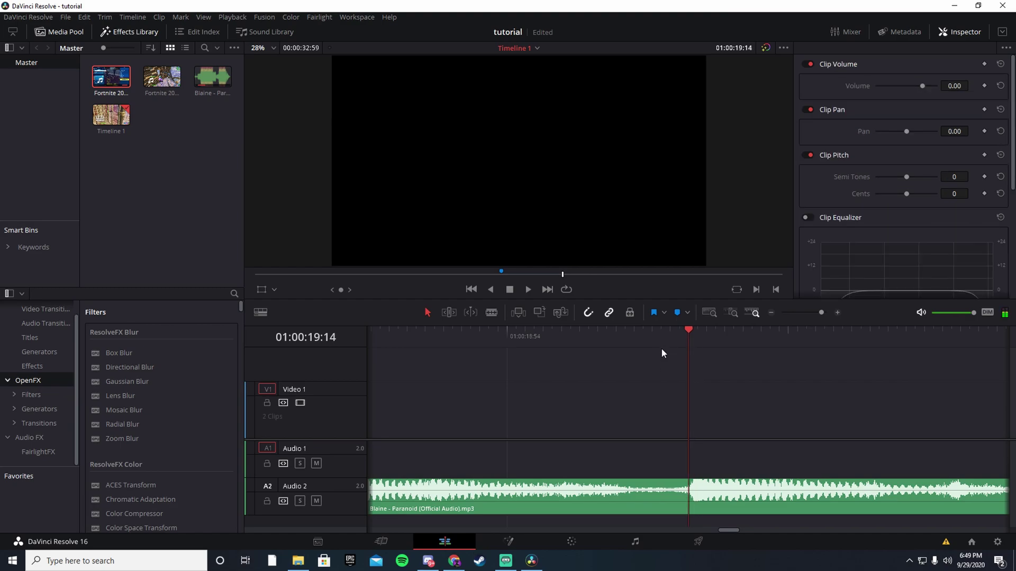
pyautogui.press('m')
# Add the Fortnite 2020.09.21 clip to the timeline with its shot on the 01:00:19:14 marker, starting right after the speed-changed clip.
pyautogui.moveTo(824, 310); pyautogui.dragTo(805, 315)
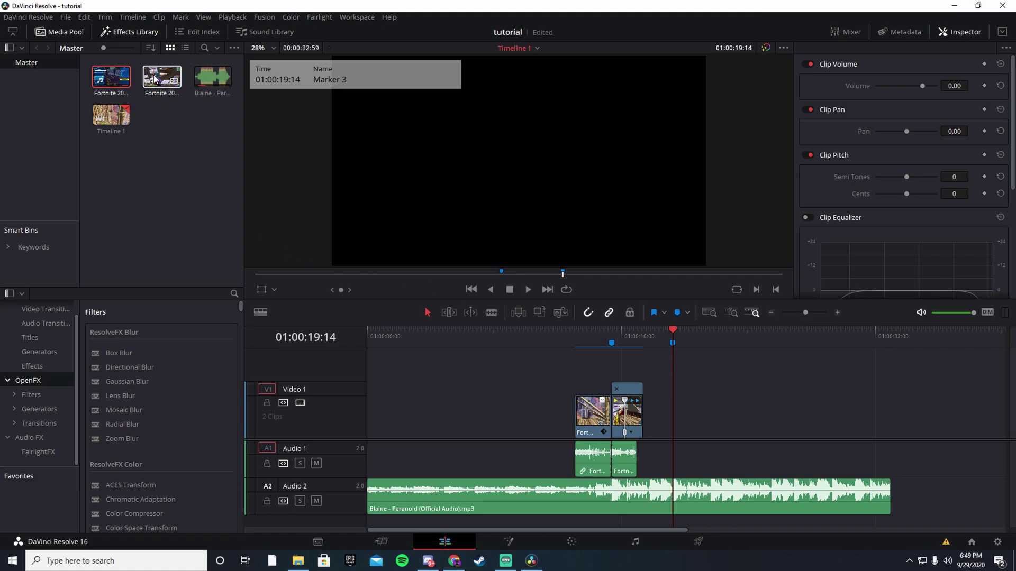
pyautogui.moveTo(144, 83)
pyautogui.mouseDown()
pyautogui.moveTo(217, 87)
pyautogui.moveTo(737, 395)
pyautogui.moveTo(733, 421)
pyautogui.moveTo(973, 418)
pyautogui.moveTo(757, 418)
pyautogui.moveTo(922, 422)
pyautogui.mouseUp()
pyautogui.moveTo(987, 402); pyautogui.dragTo(723, 389)
pyautogui.moveTo(805, 313); pyautogui.dragTo(816, 313)
pyautogui.moveTo(773, 432); pyautogui.dragTo(788, 433)
pyautogui.moveTo(815, 313); pyautogui.dragTo(810, 313)
pyautogui.moveTo(665, 411); pyautogui.dragTo(614, 411)
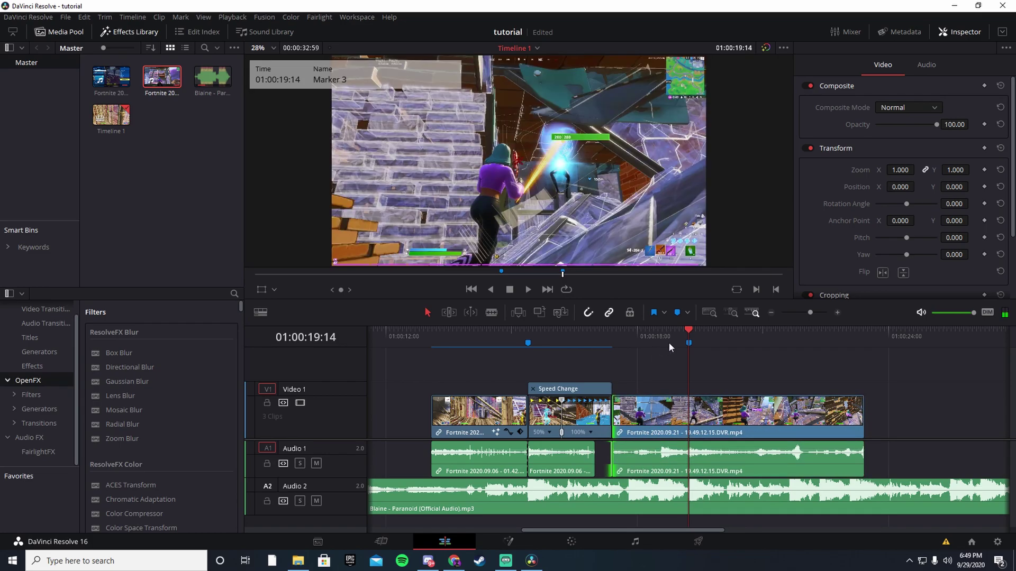
# Play the new gameplay clip from its start and trim its end to 01:00:20:18.
pyautogui.moveTo(693, 329); pyautogui.dragTo(618, 347)
pyautogui.click(533, 286)
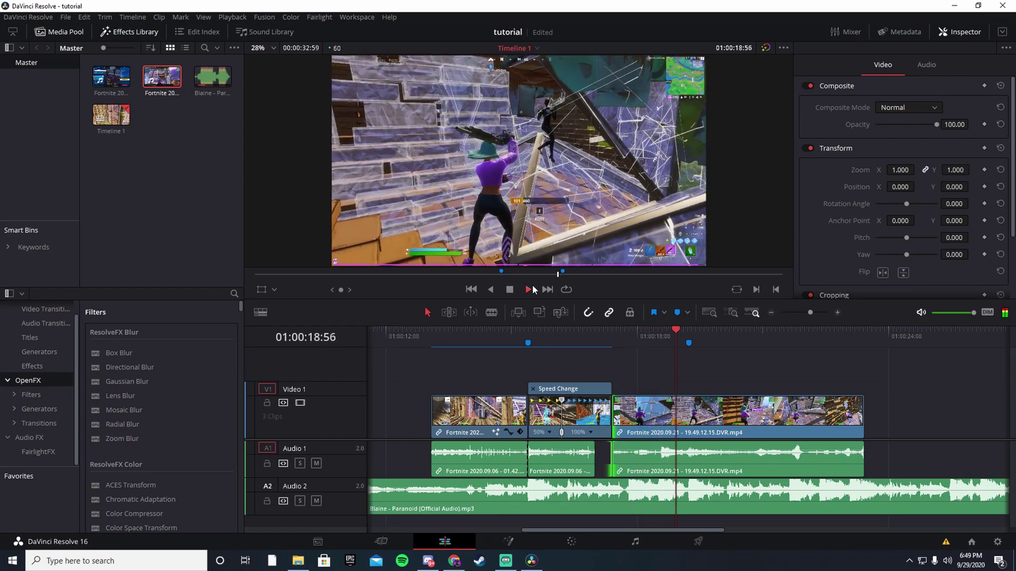
pyautogui.click(510, 289)
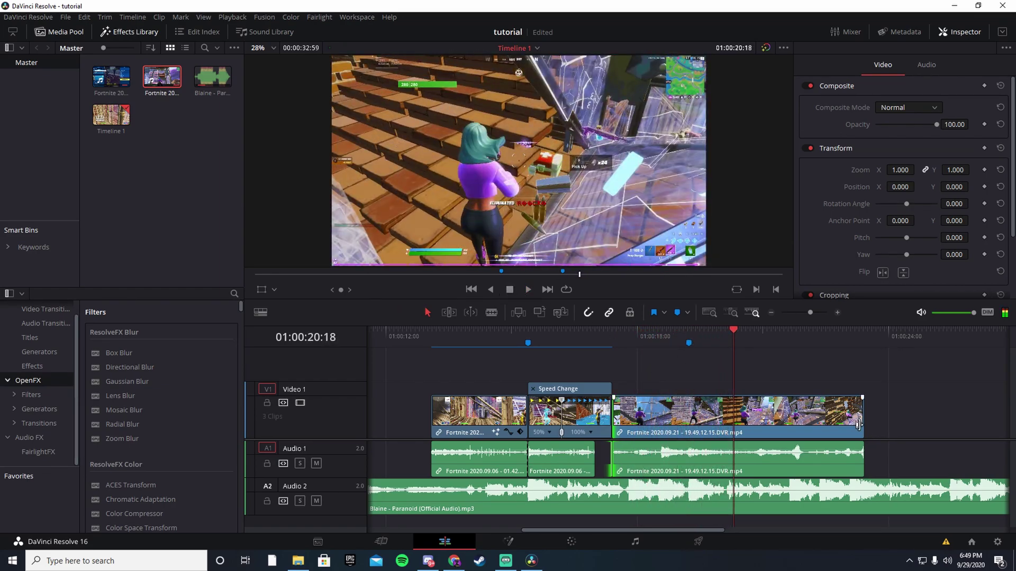
pyautogui.moveTo(859, 420); pyautogui.dragTo(734, 420)
# Play the trimmed third clip from 01:00:17:24 and save the project.
pyautogui.moveTo(735, 332); pyautogui.dragTo(616, 349)
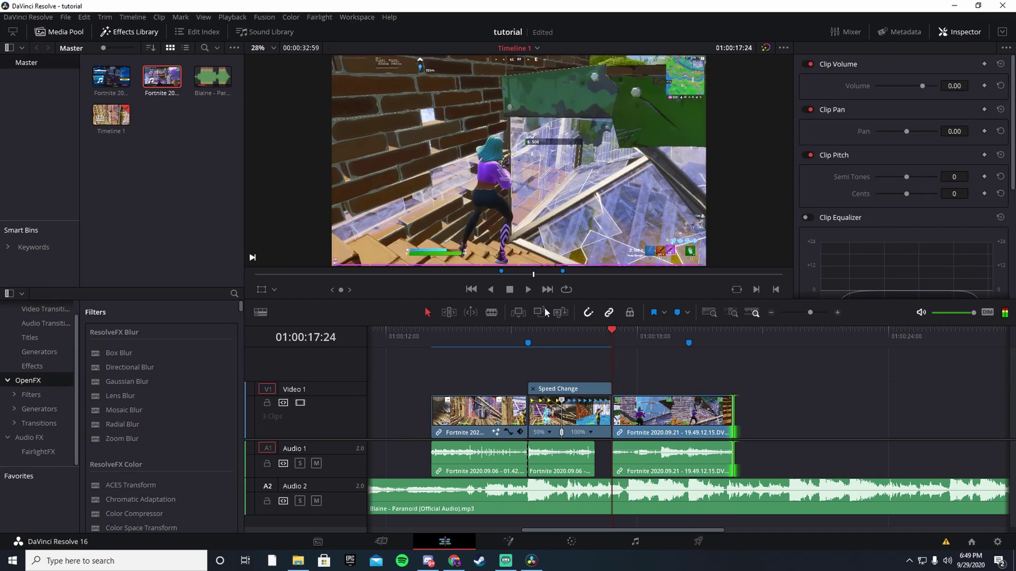
pyautogui.click(528, 290)
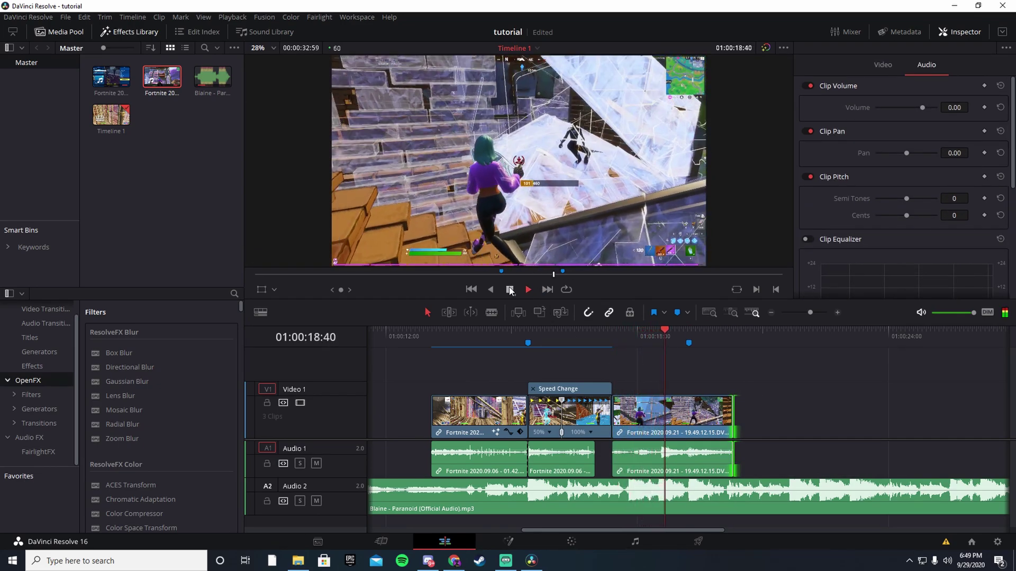
pyautogui.click(510, 289)
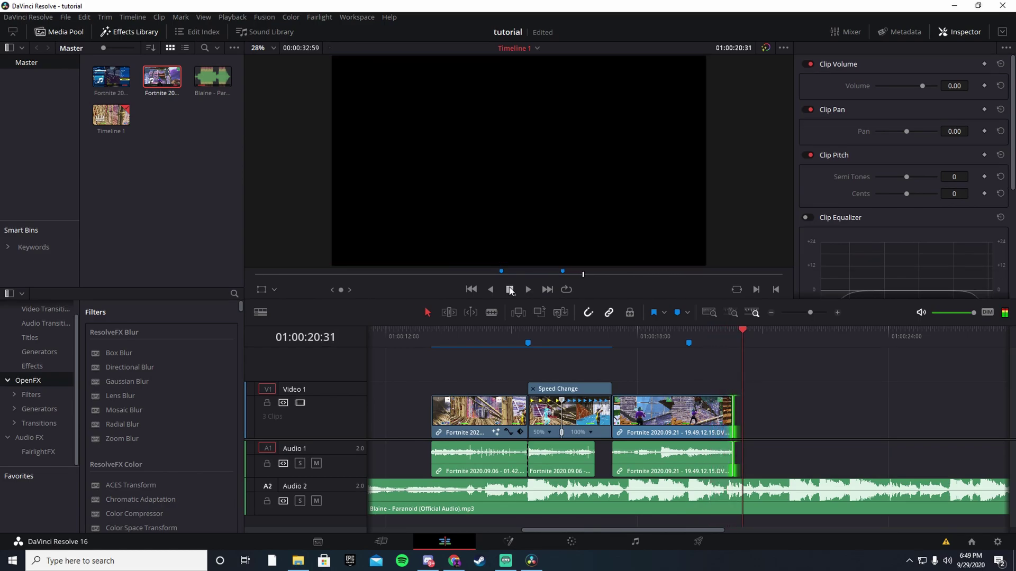
pyautogui.moveTo(750, 328); pyautogui.dragTo(714, 334)
pyautogui.hotkey('ctrl', 's')
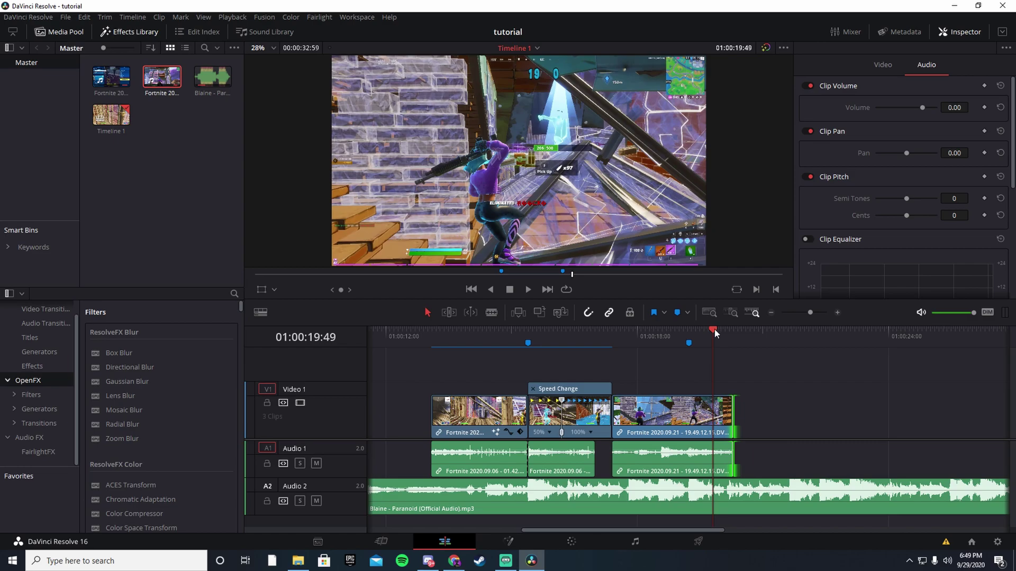
# Review the third gameplay clip by scrubbing around its start and marked shot, and play it from 01:00:17:24.
pyautogui.moveTo(713, 329); pyautogui.dragTo(695, 329)
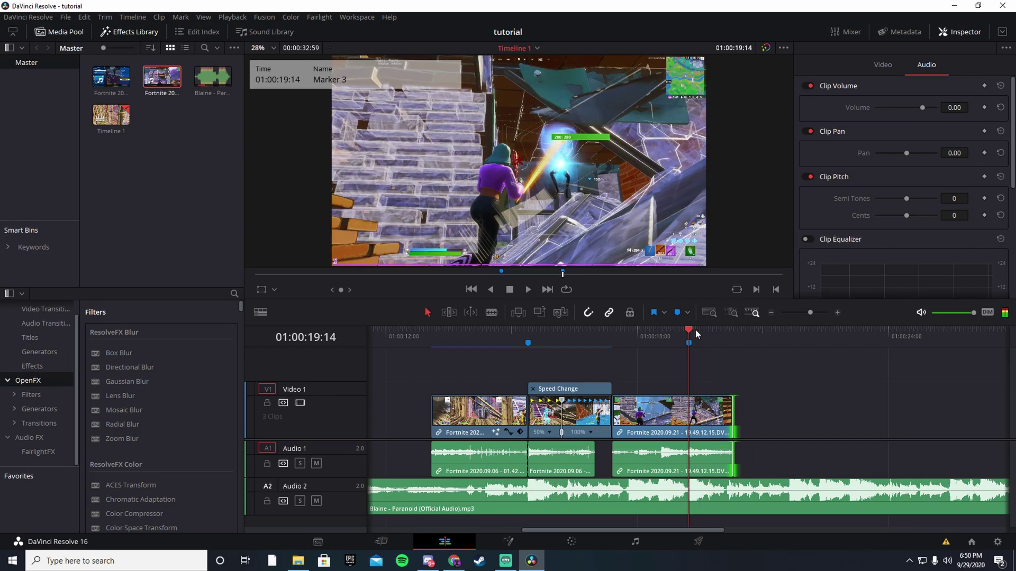
pyautogui.click(694, 342)
pyautogui.click(706, 410)
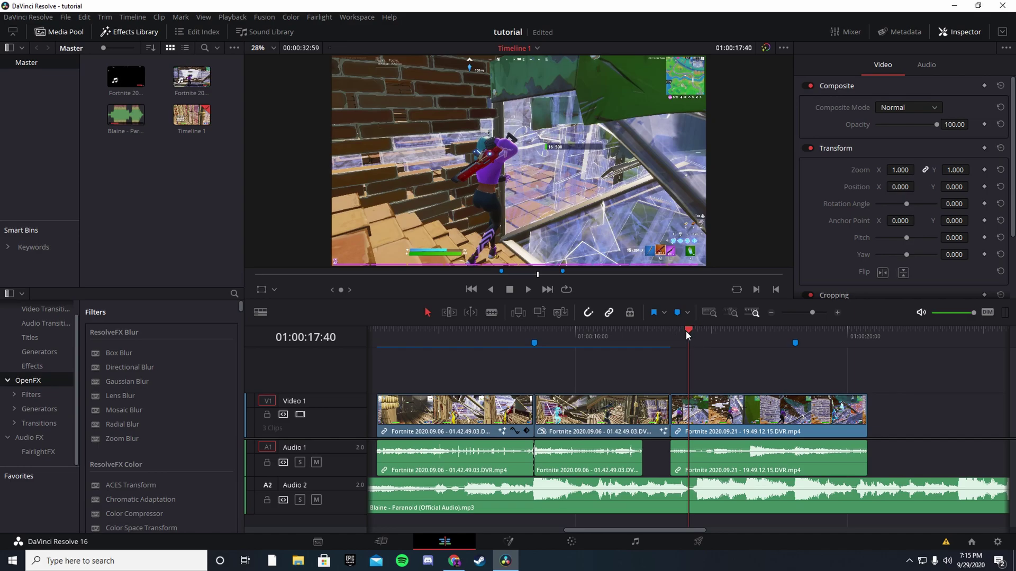
pyautogui.moveTo(687, 331); pyautogui.dragTo(675, 332)
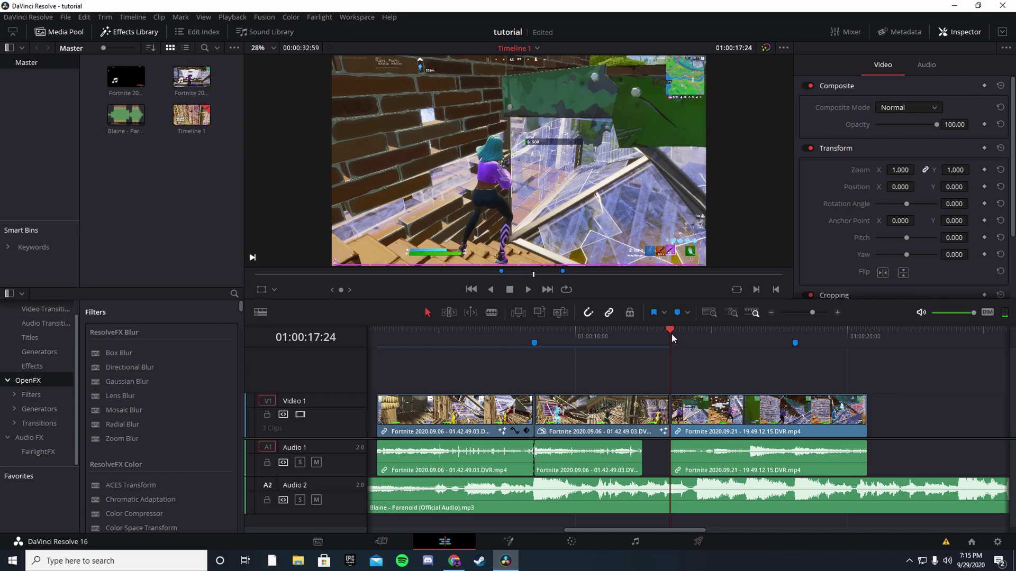
pyautogui.moveTo(670, 333); pyautogui.dragTo(685, 330)
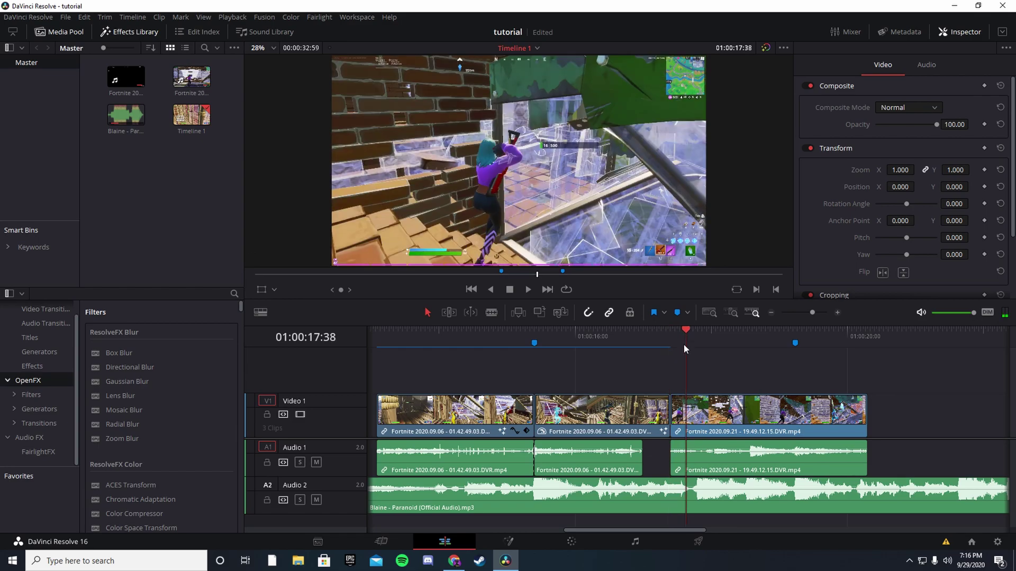
pyautogui.moveTo(689, 329); pyautogui.dragTo(679, 329)
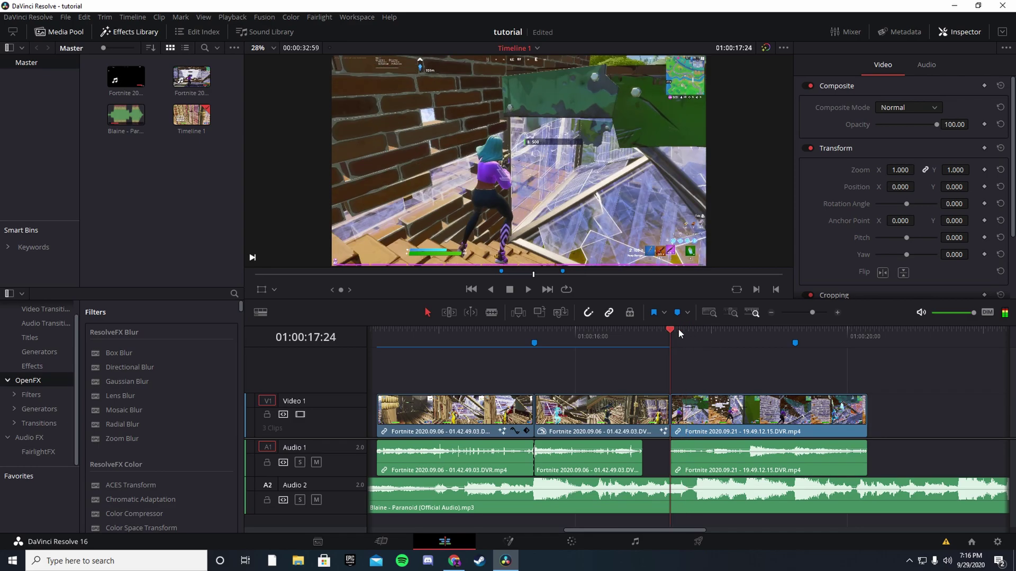
pyautogui.click(528, 290)
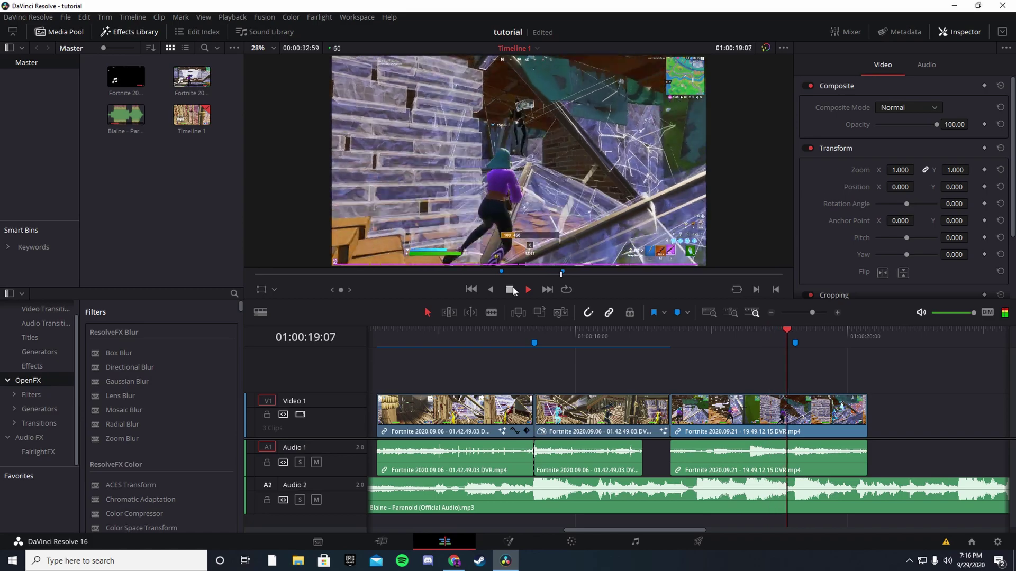
pyautogui.click(511, 290)
# Split the third gameplay clip at the 01:00:19:14 marker where the shot is fired.
pyautogui.moveTo(841, 332); pyautogui.dragTo(802, 336)
pyautogui.click(815, 399)
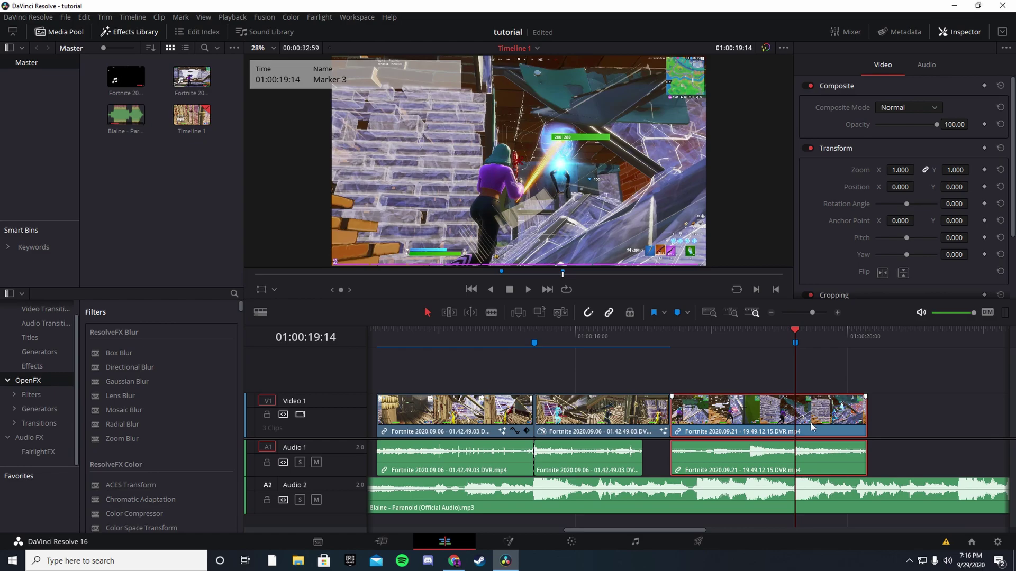
pyautogui.hotkey('ctrl', 'b')
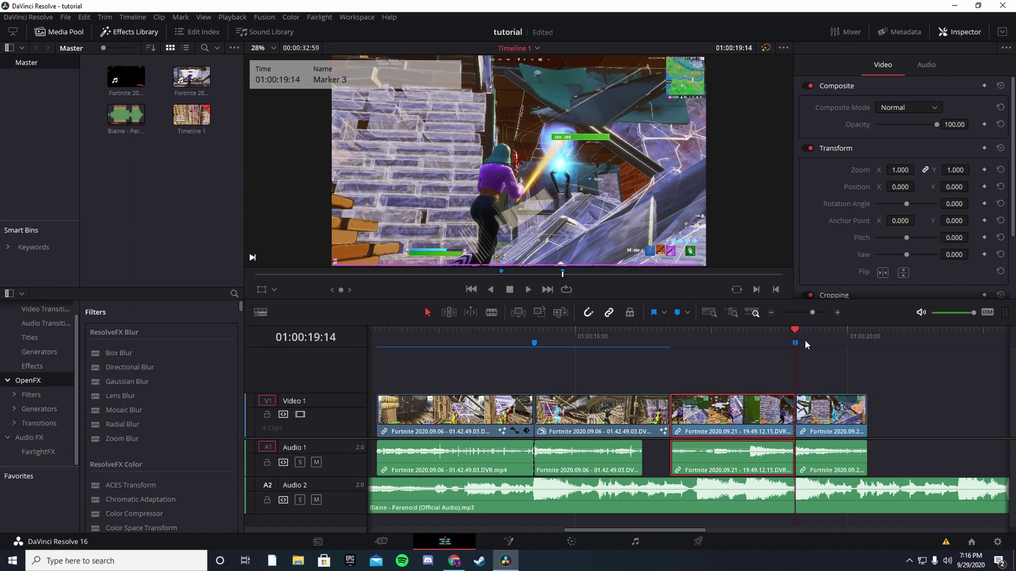
# Unlink video and audio of the segment after the 01:00:19:14 cut, and select only its video.
pyautogui.moveTo(799, 334); pyautogui.dragTo(812, 330)
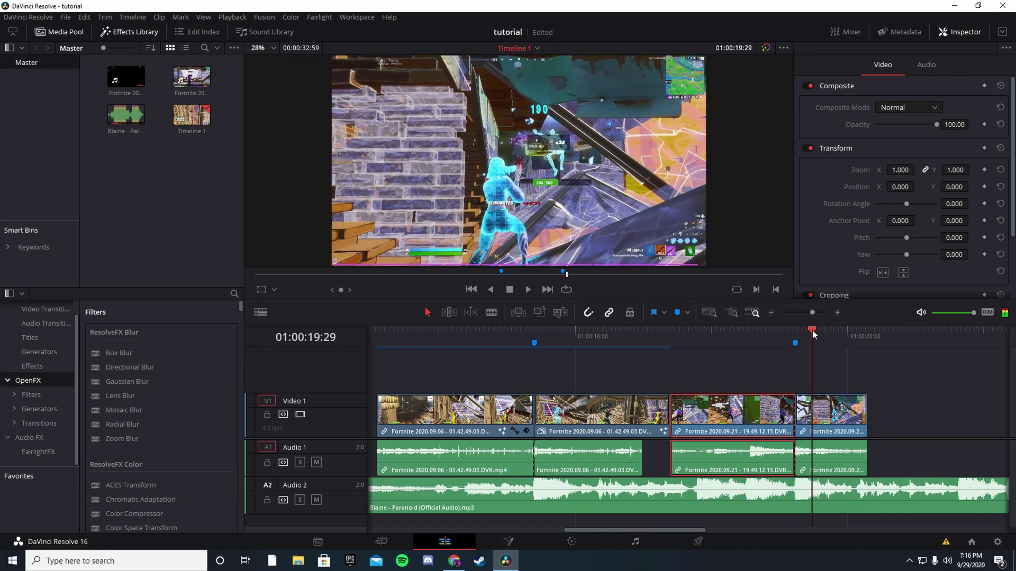
pyautogui.click(818, 414)
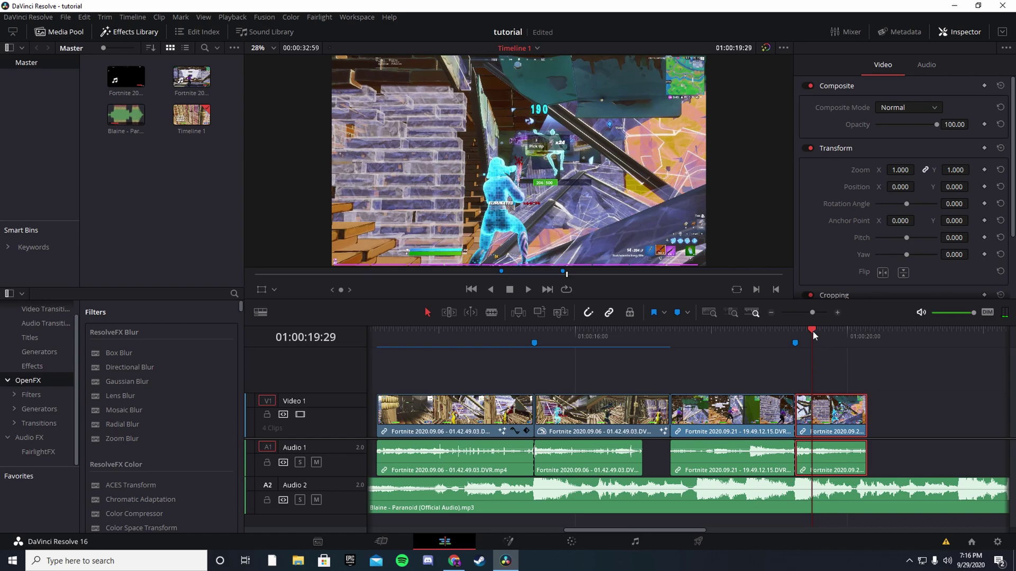
pyautogui.moveTo(812, 332); pyautogui.dragTo(796, 338)
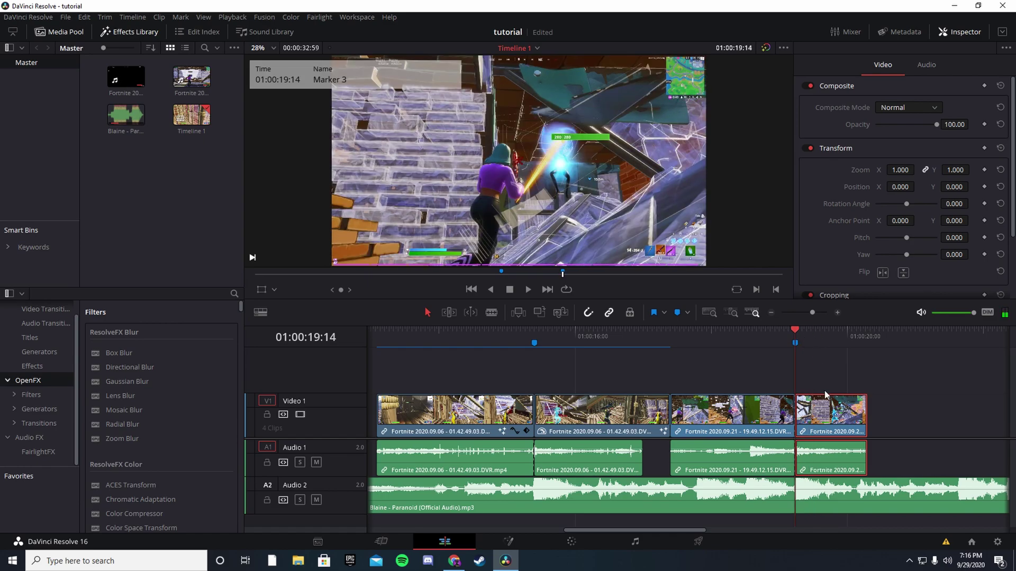
pyautogui.moveTo(794, 333); pyautogui.dragTo(810, 331)
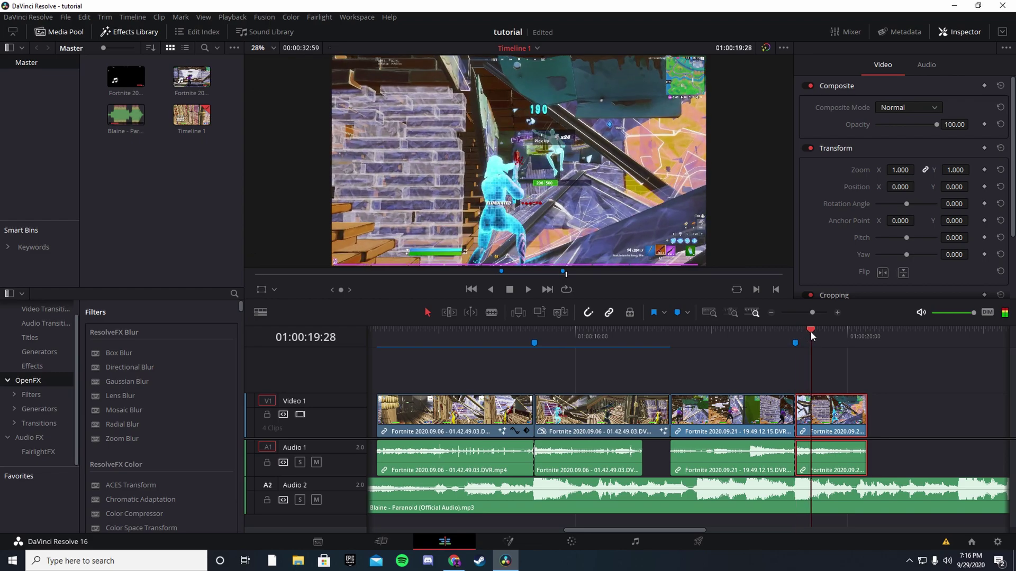
pyautogui.rightClick(843, 423)
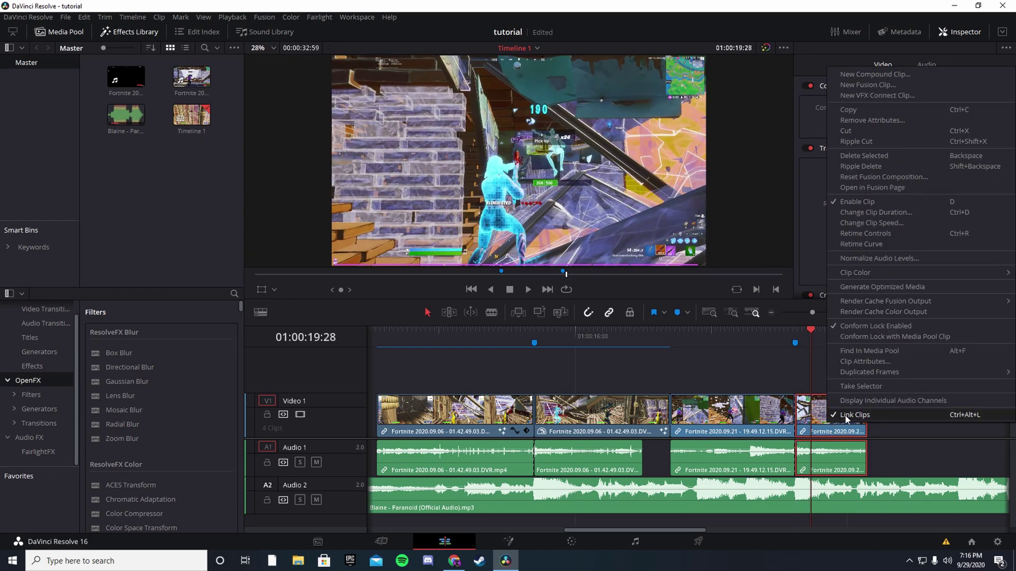
pyautogui.click(868, 414)
pyautogui.click(826, 462)
pyautogui.click(826, 415)
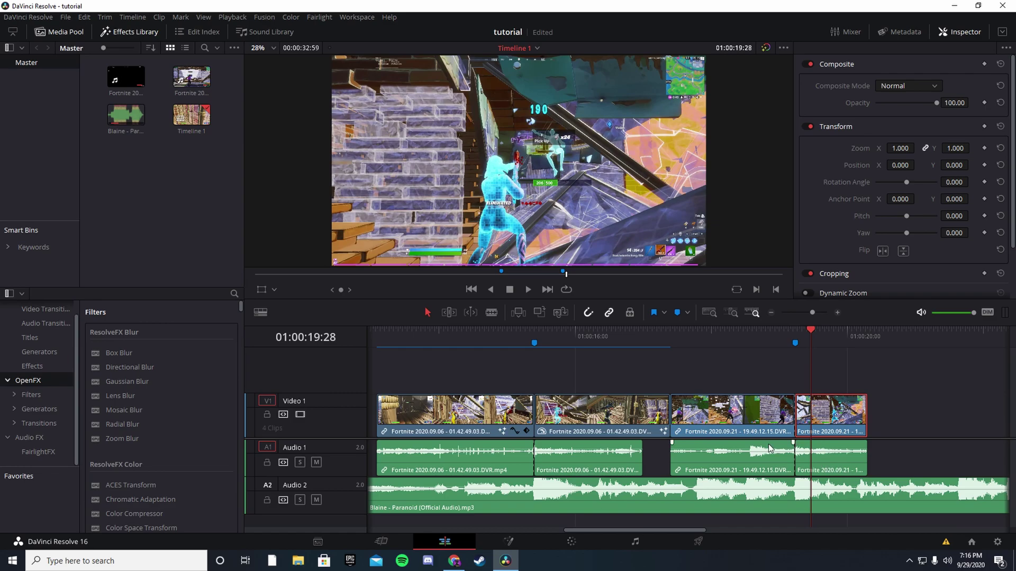
# Enable retime controls on the last video segment and add a speed point at 01:00:19:39.
pyautogui.moveTo(810, 333); pyautogui.dragTo(825, 331)
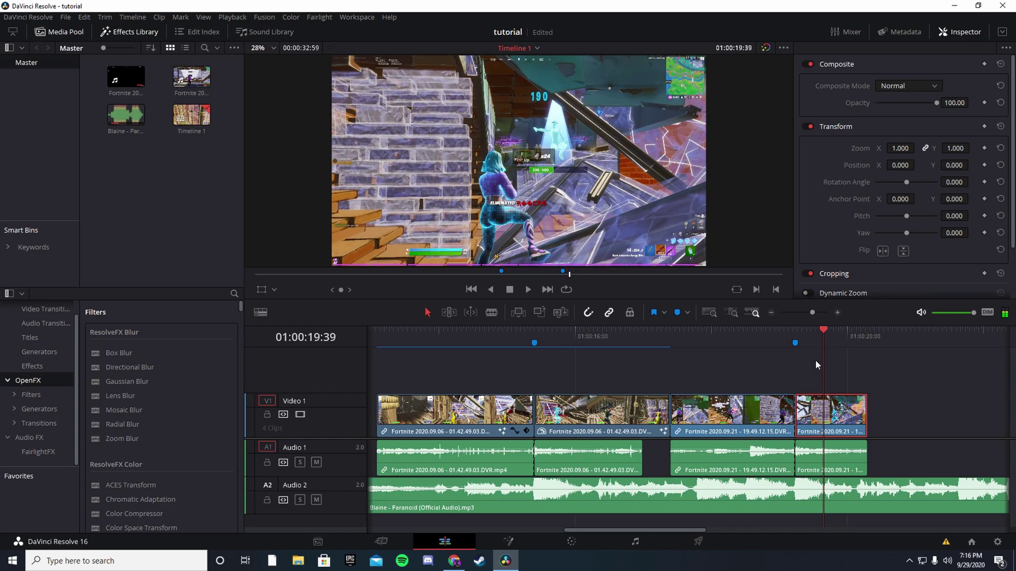
pyautogui.moveTo(824, 416)
pyautogui.hotkey('ctrl', 'r')
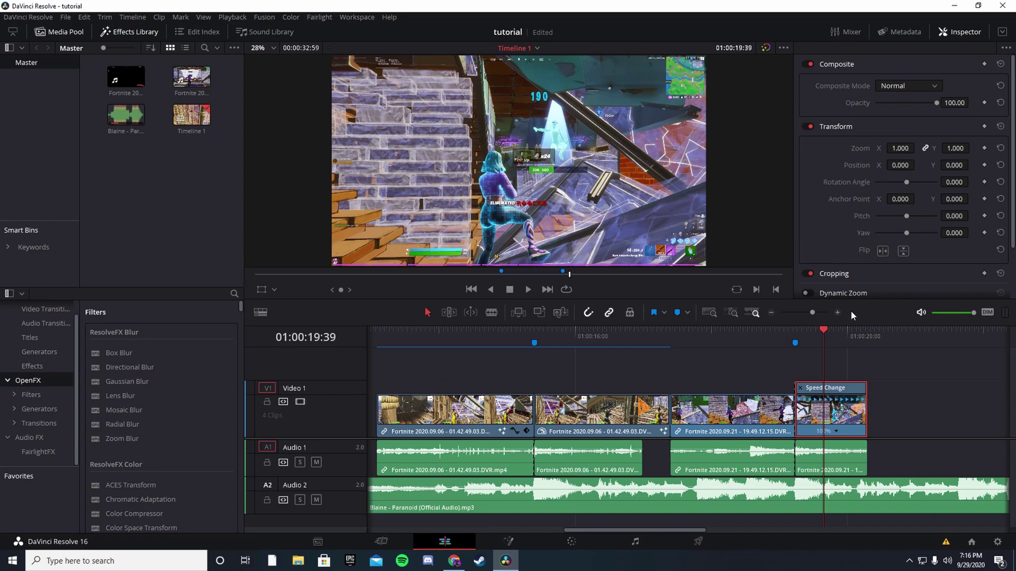
pyautogui.moveTo(814, 313); pyautogui.dragTo(820, 313)
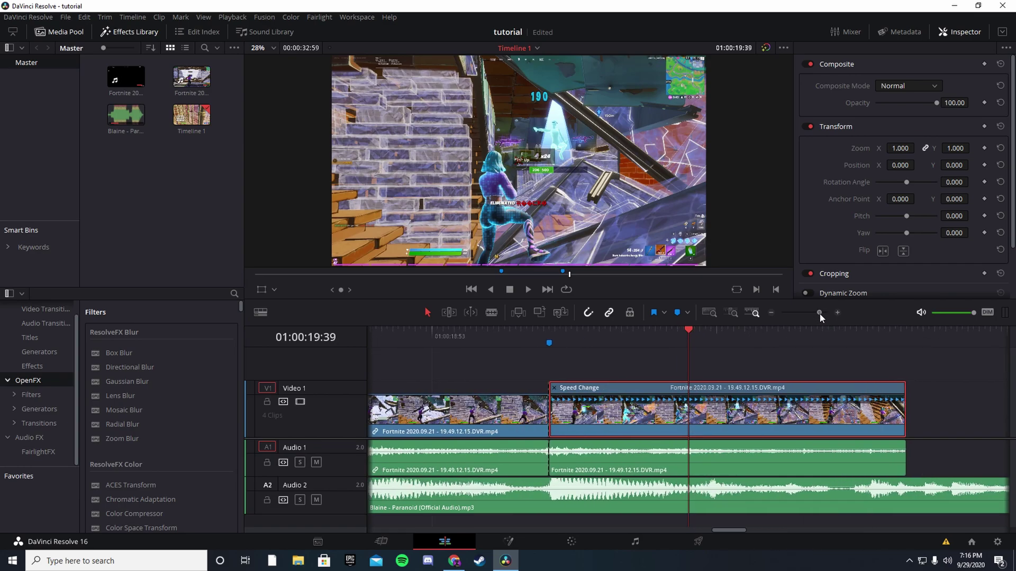
pyautogui.click(762, 432)
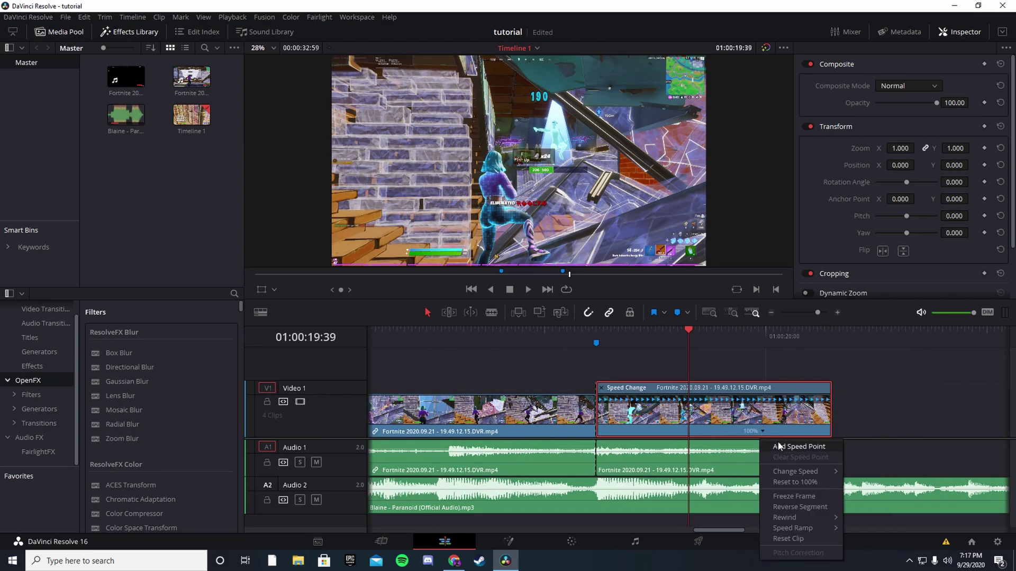
pyautogui.click(810, 446)
# Slow the part of the last video segment before the speed point to 50% and play the timeline from 01:00:17:24.
pyautogui.click(646, 431)
pyautogui.moveTo(663, 475)
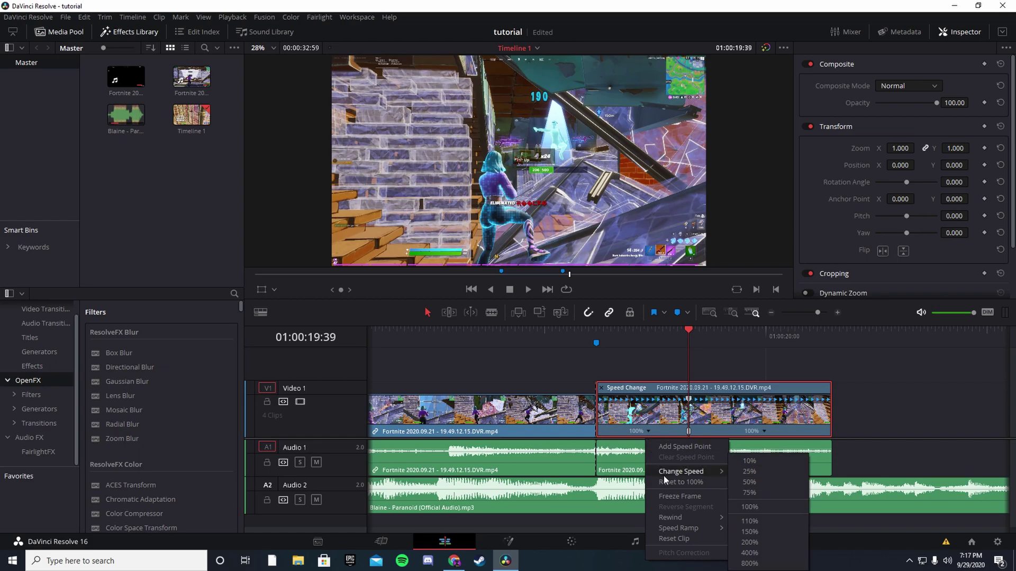
pyautogui.click(739, 484)
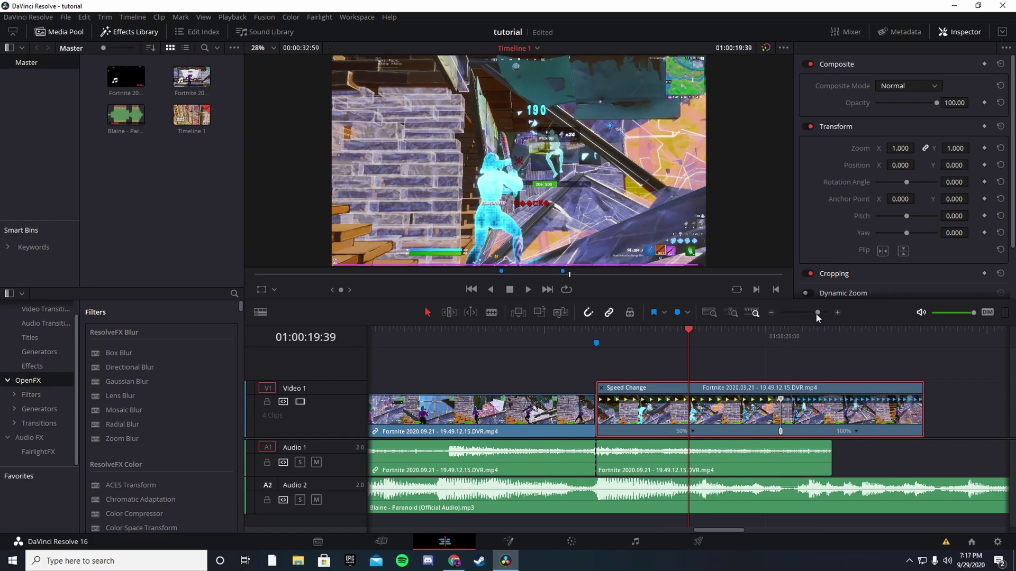
pyautogui.moveTo(818, 313); pyautogui.dragTo(810, 313)
pyautogui.moveTo(690, 333); pyautogui.dragTo(594, 334)
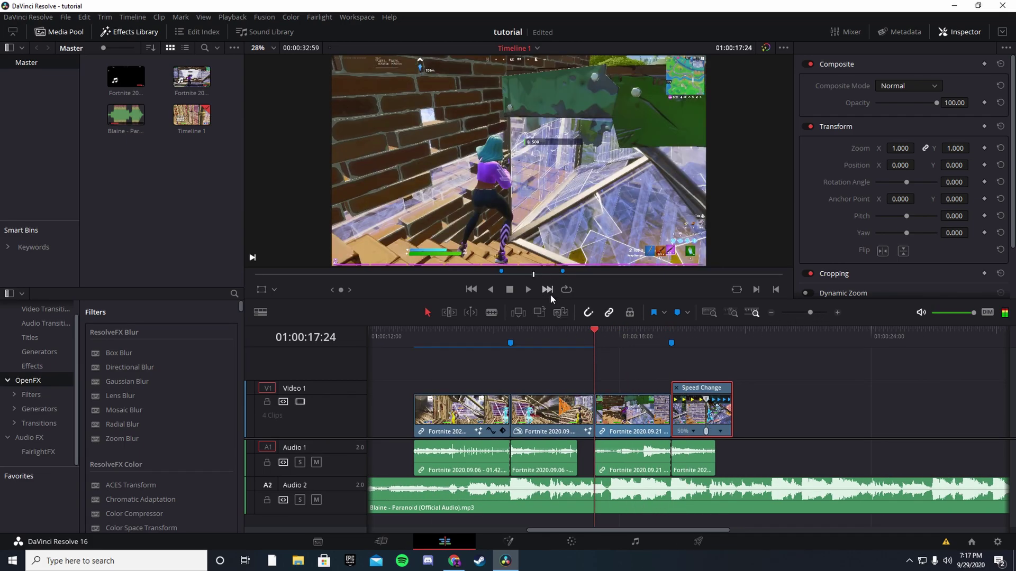
pyautogui.click(529, 289)
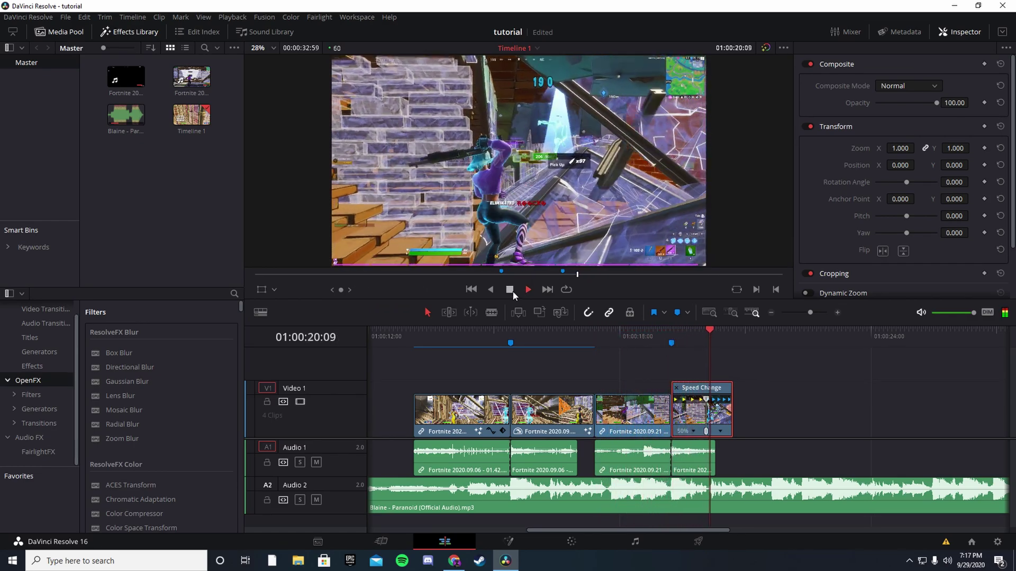
pyautogui.press('space')
# Extend the start of the third gameplay clip back to 01:00:17:15 and play the transition from 01:00:17:00.
pyautogui.moveTo(729, 335); pyautogui.dragTo(622, 371)
pyautogui.moveTo(598, 411); pyautogui.dragTo(589, 410)
pyautogui.moveTo(627, 336); pyautogui.dragTo(578, 337)
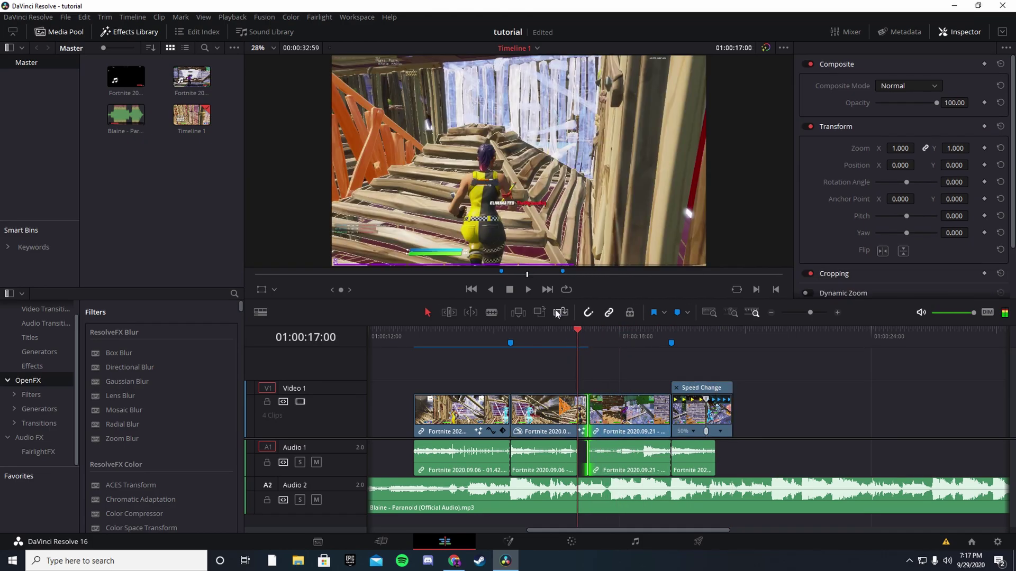
pyautogui.click(528, 289)
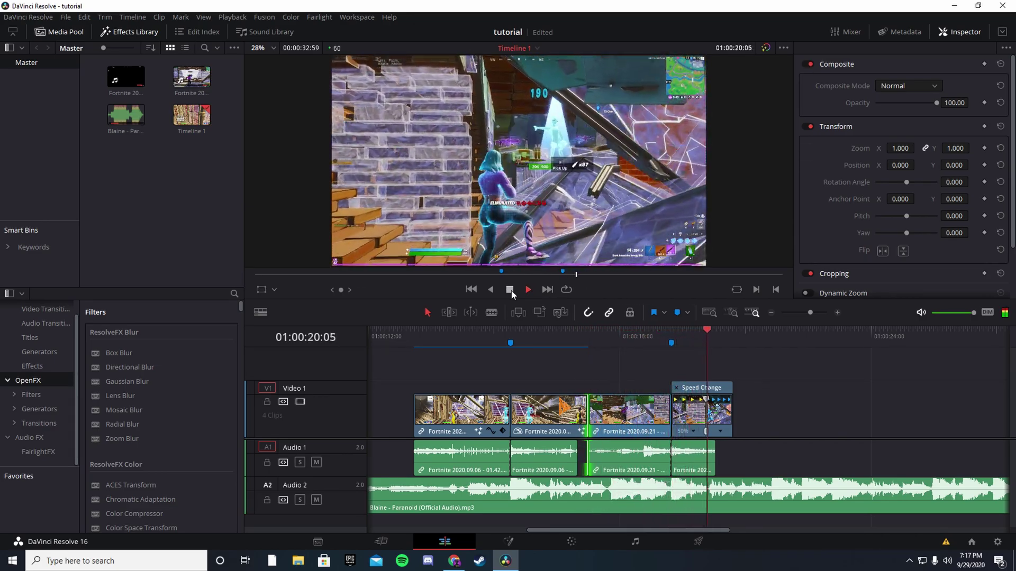
pyautogui.moveTo(707, 332); pyautogui.dragTo(680, 342)
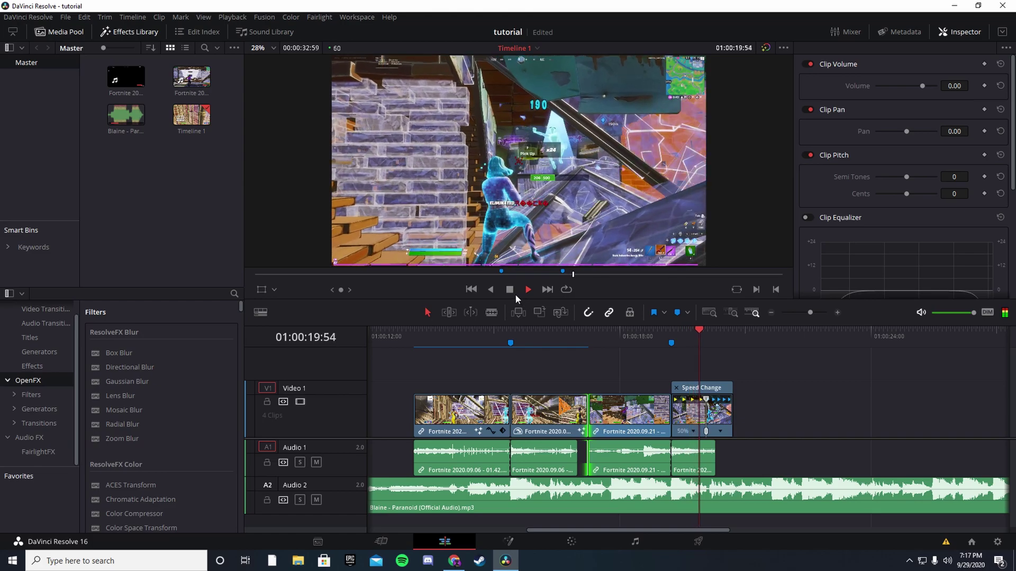
pyautogui.click(508, 290)
# Place the playhead at the speed point at 01:00:20:04, apply Gaussian Blur to the last video segment, and open the effect's settings.
pyautogui.click(714, 332)
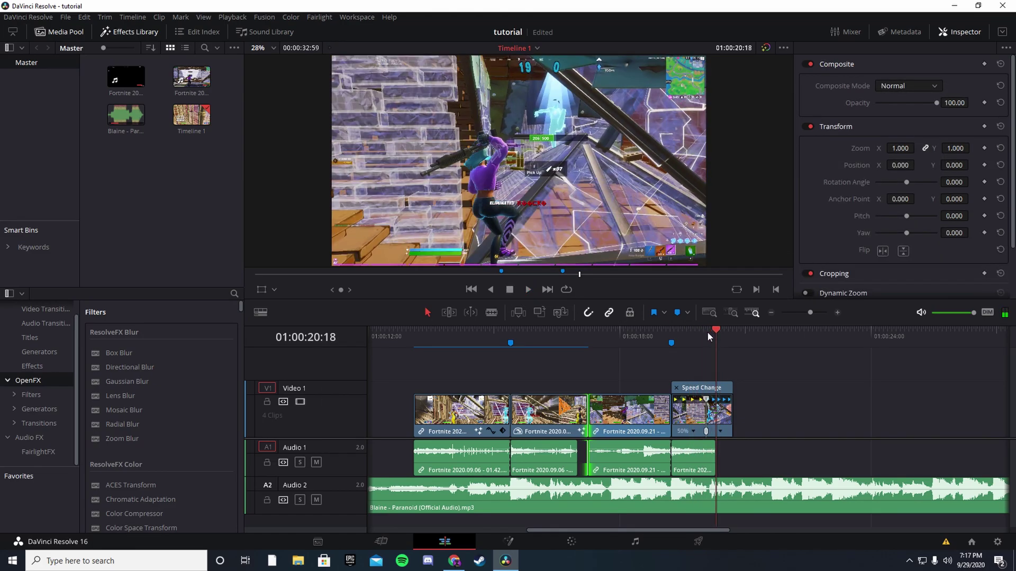
pyautogui.click(706, 333)
pyautogui.moveTo(706, 332); pyautogui.dragTo(706, 332)
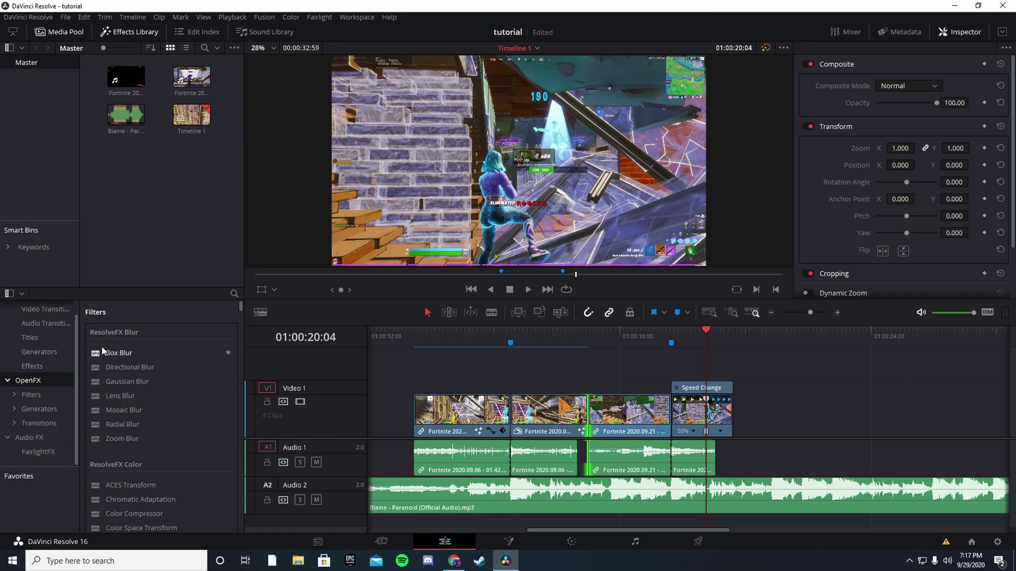
pyautogui.moveTo(135, 383); pyautogui.dragTo(691, 410)
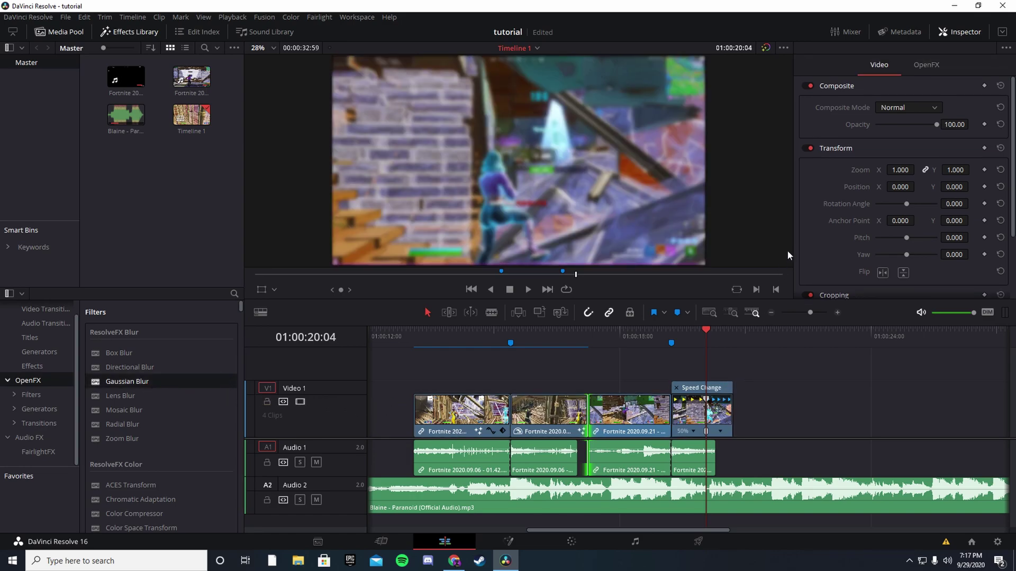
pyautogui.click(925, 66)
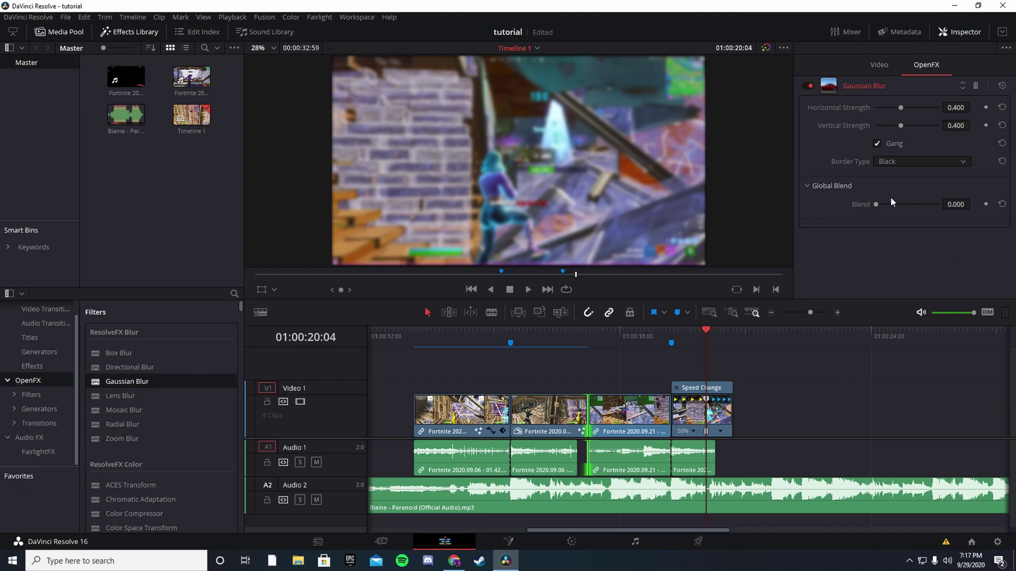
# Keyframe the blur strength at 0.400 on 01:00:20:04, and add a second keyframe one frame on with the strength at its minimum.
pyautogui.moveTo(810, 312); pyautogui.dragTo(820, 312)
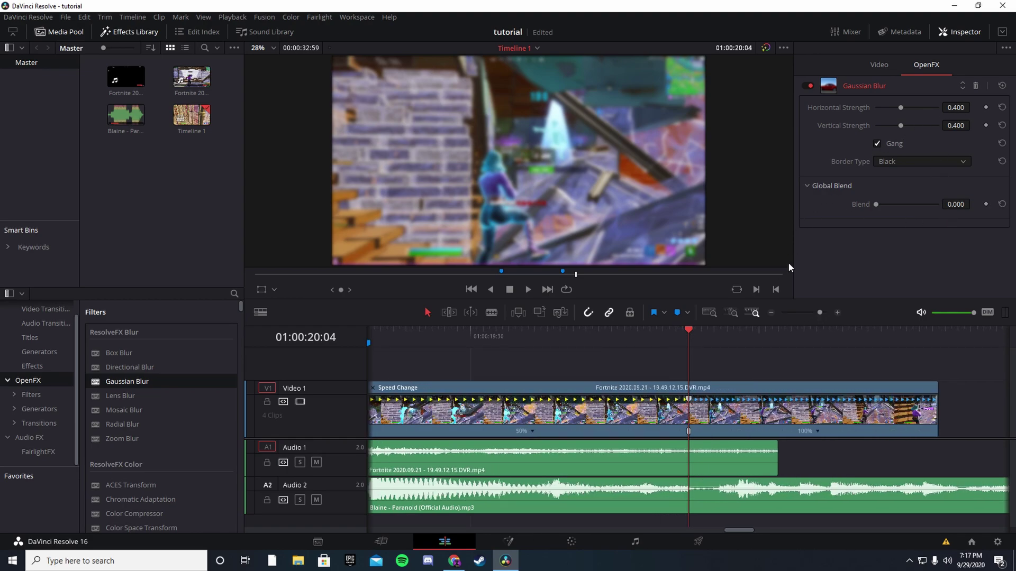
pyautogui.moveTo(816, 313); pyautogui.dragTo(814, 311)
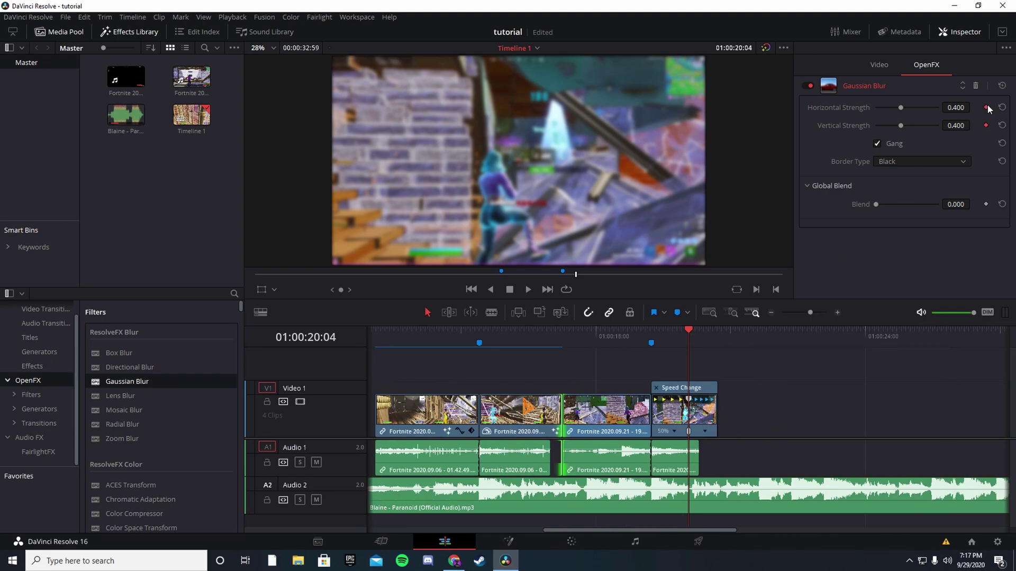
pyautogui.press('Right')
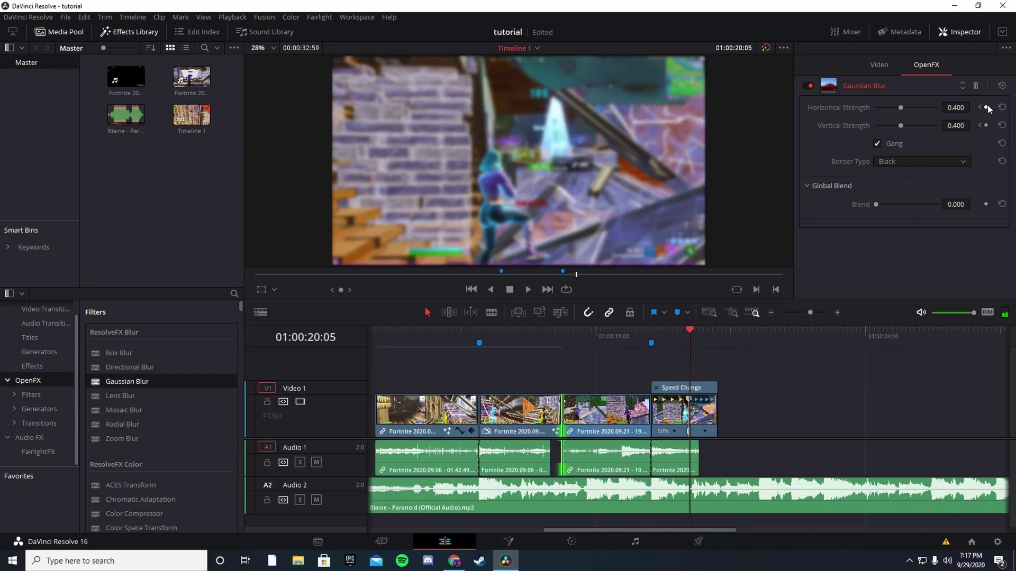
pyautogui.click(985, 108)
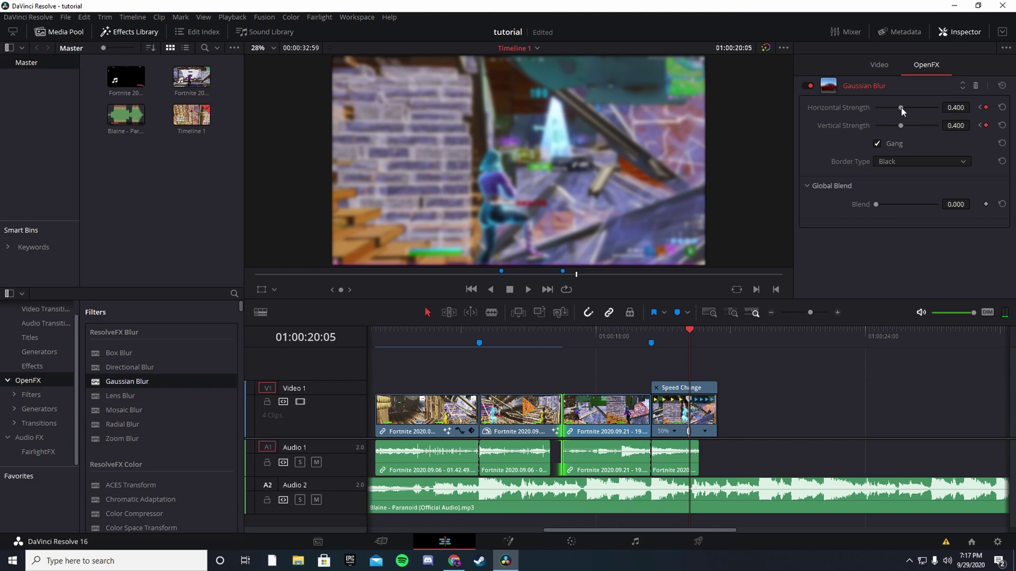
pyautogui.moveTo(900, 107); pyautogui.dragTo(646, 142)
# Play the third gameplay clip and its blurred slow-motion segment from 01:00:17:15, in the normal viewer and in full screen.
pyautogui.moveTo(690, 323); pyautogui.dragTo(557, 334)
pyautogui.press('space')
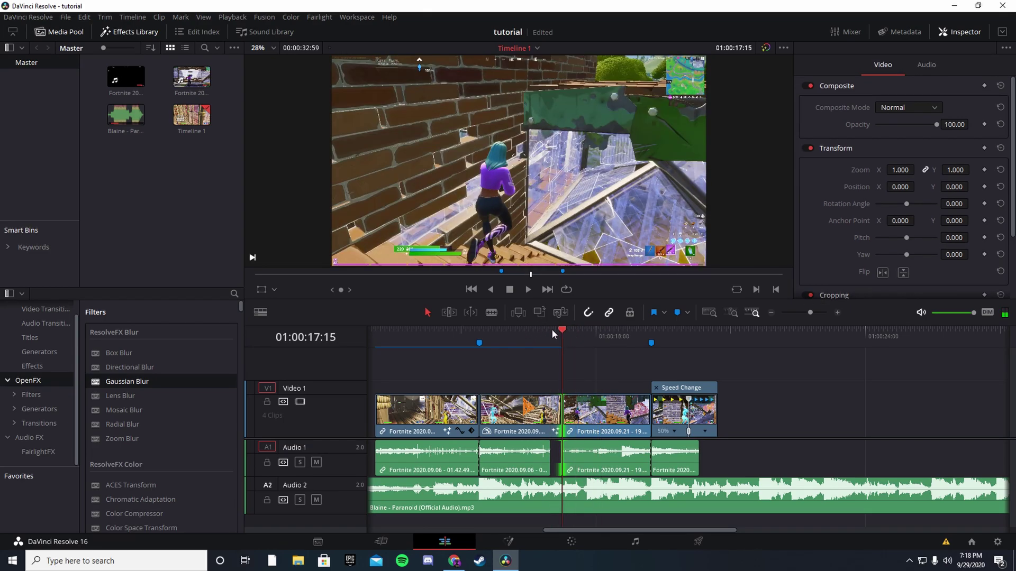
pyautogui.click(523, 290)
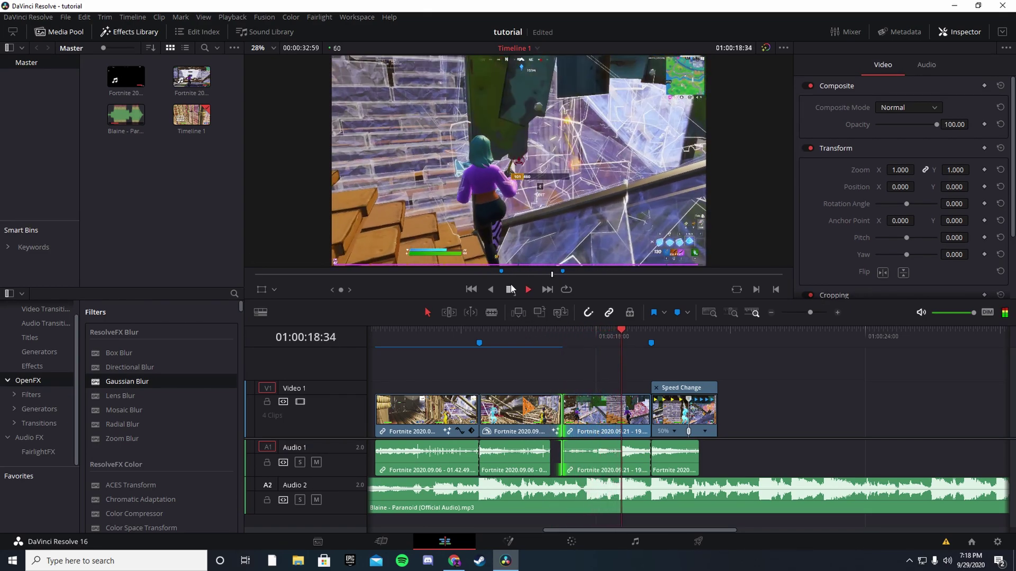
pyautogui.click(509, 289)
pyautogui.moveTo(700, 325); pyautogui.dragTo(563, 360)
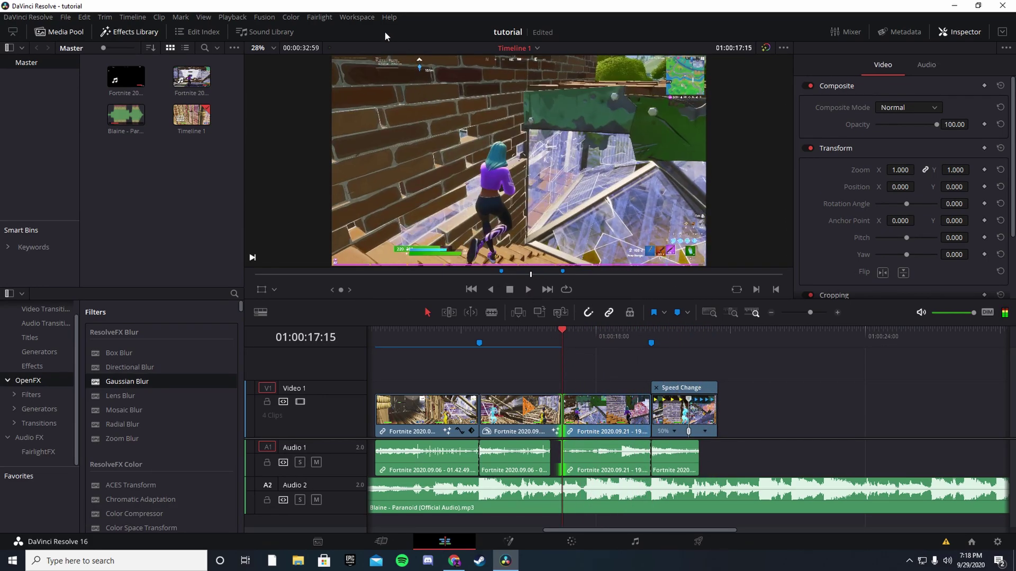
pyautogui.click(371, 15)
pyautogui.moveTo(393, 122)
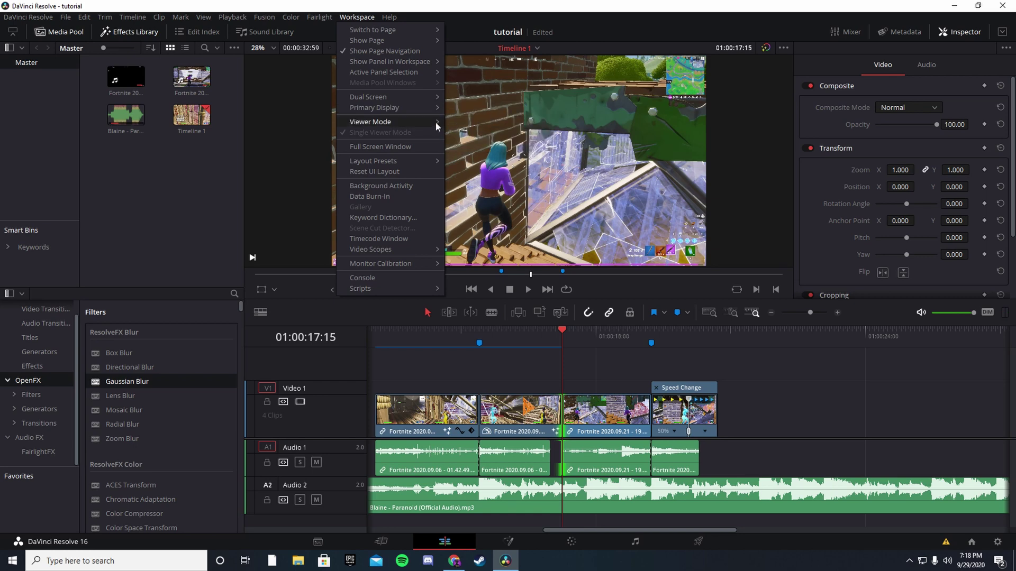
pyautogui.click(460, 125)
pyautogui.press('space')
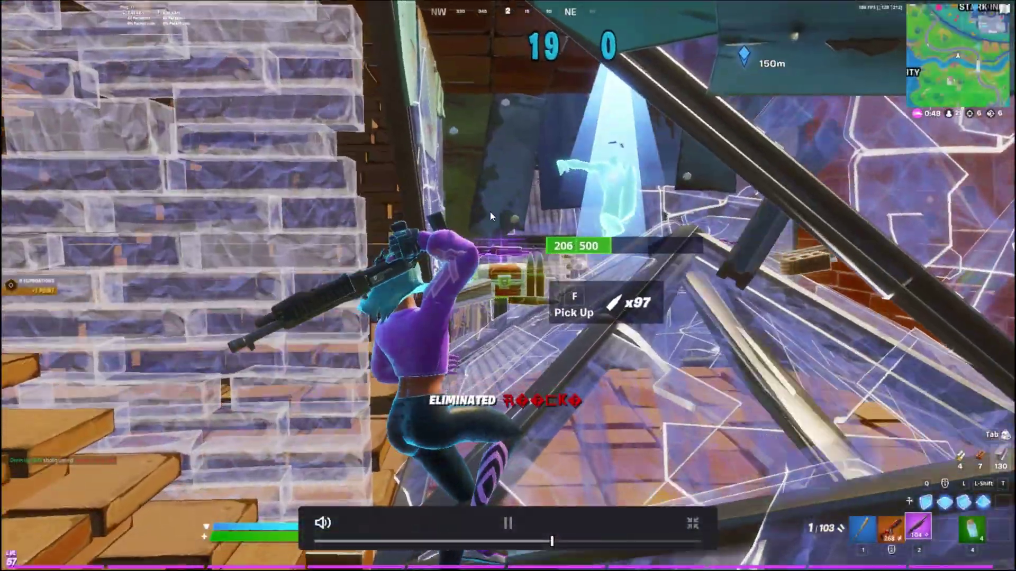
pyautogui.press('space')
pyautogui.press('Escape')
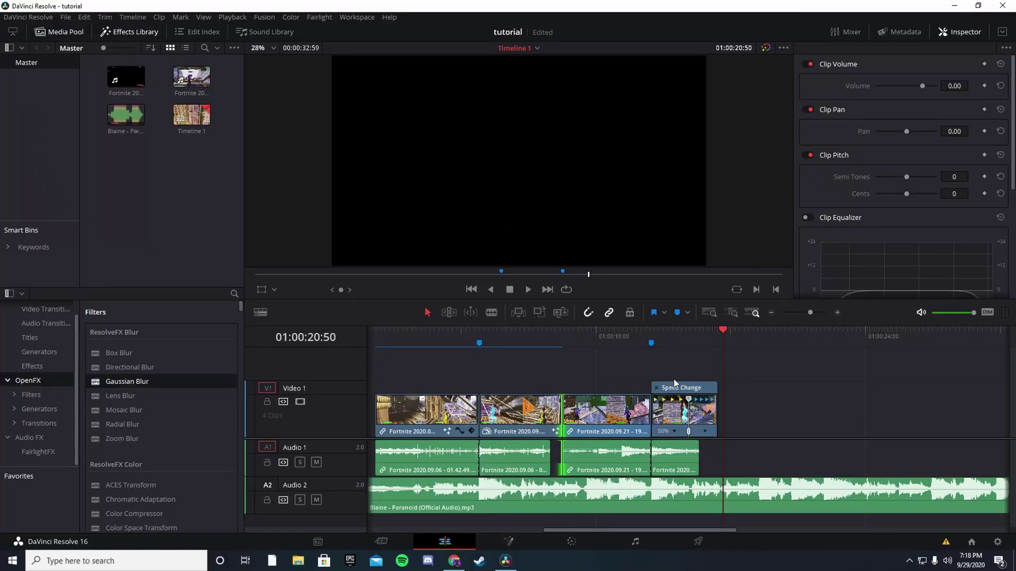
# Move the playhead to 01:00:20:03 in the last video segment and save the project.
pyautogui.moveTo(721, 348); pyautogui.dragTo(682, 341)
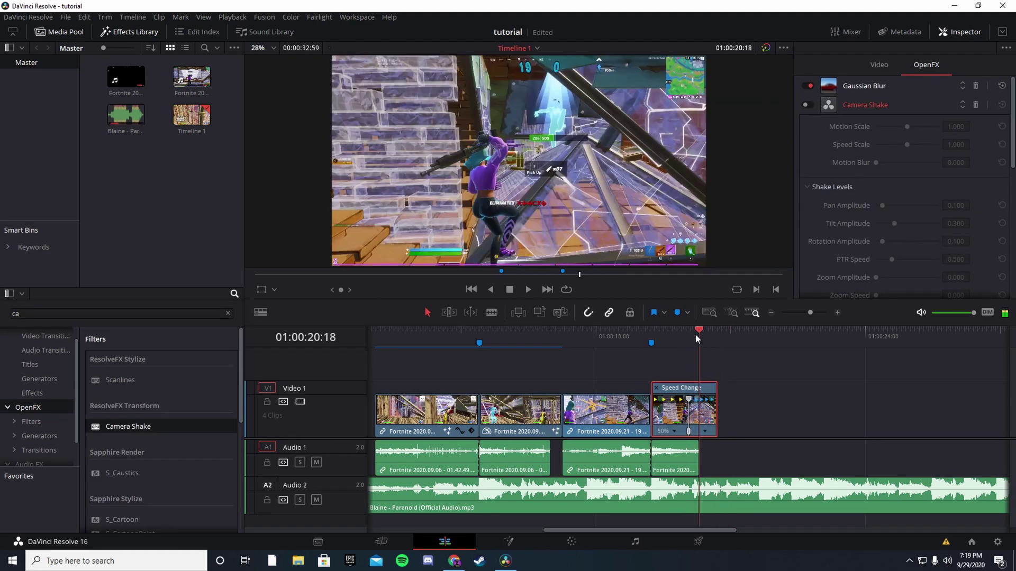
pyautogui.moveTo(697, 338); pyautogui.dragTo(688, 335)
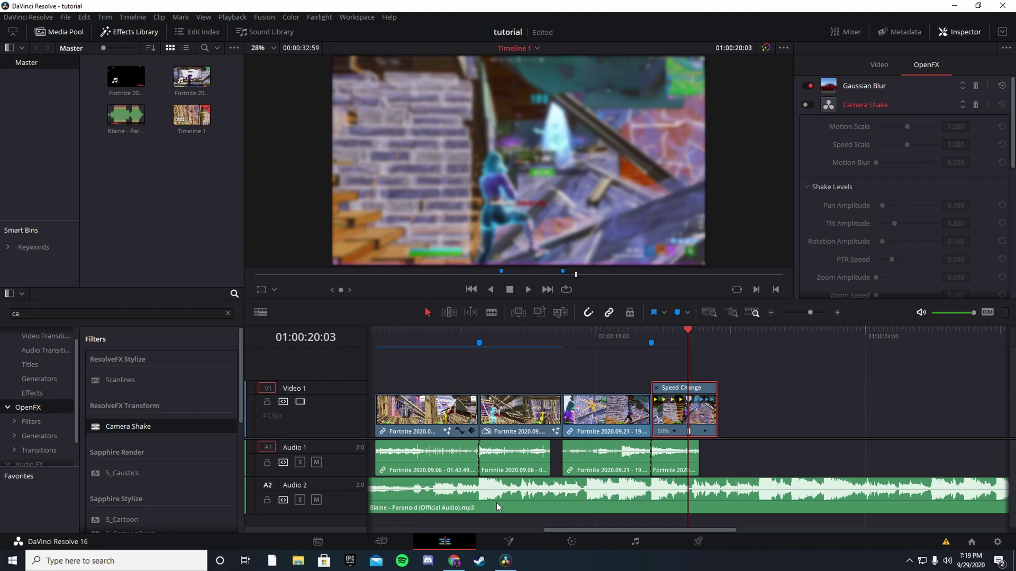
pyautogui.hotkey('ctrl', 's')
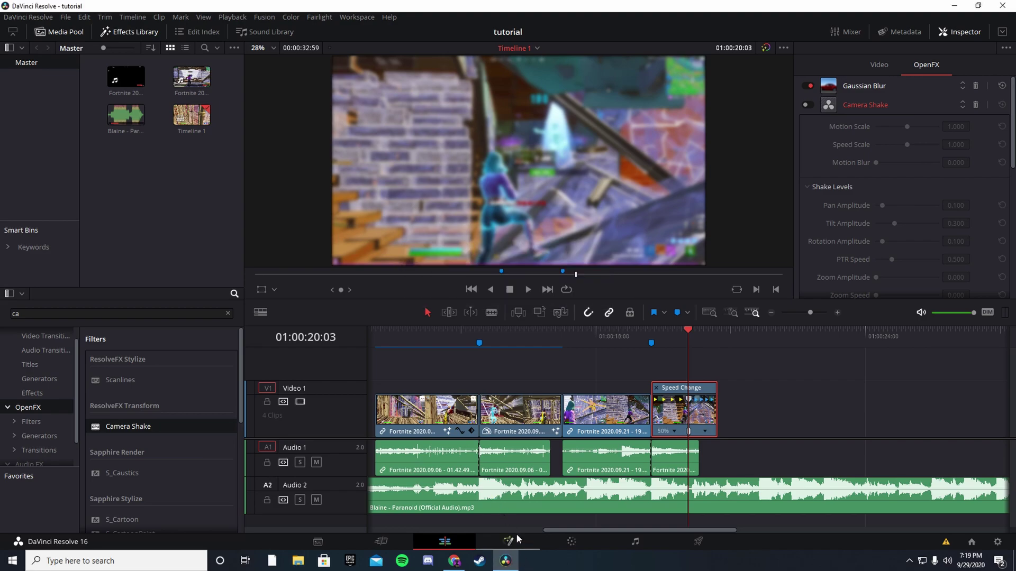
# Try to add the Camera Shake effect to the last video segment in Fusion, and return to the timeline.
pyautogui.click(517, 537)
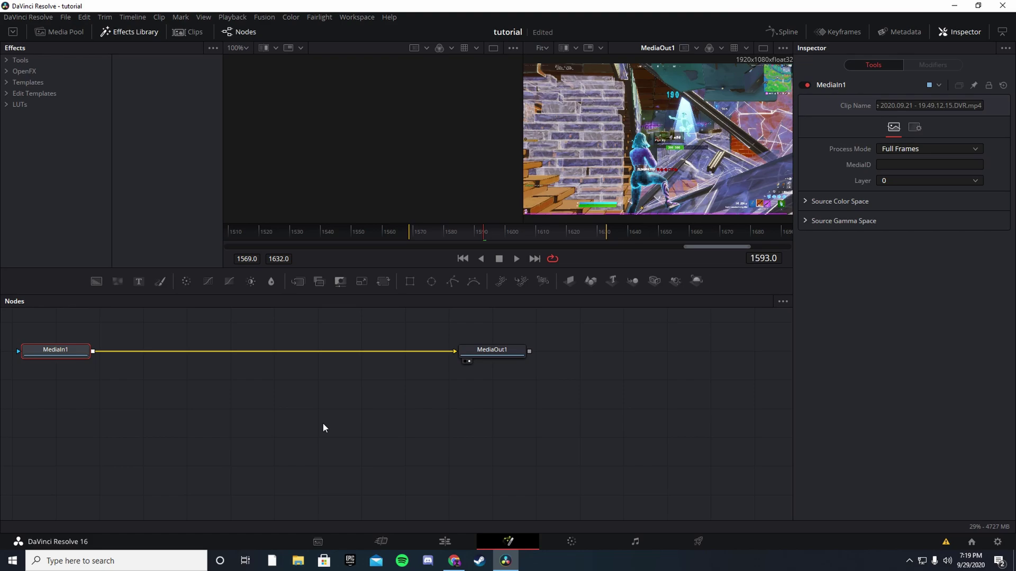
pyautogui.hotkey('shift', 'space')
pyautogui.write('ca')
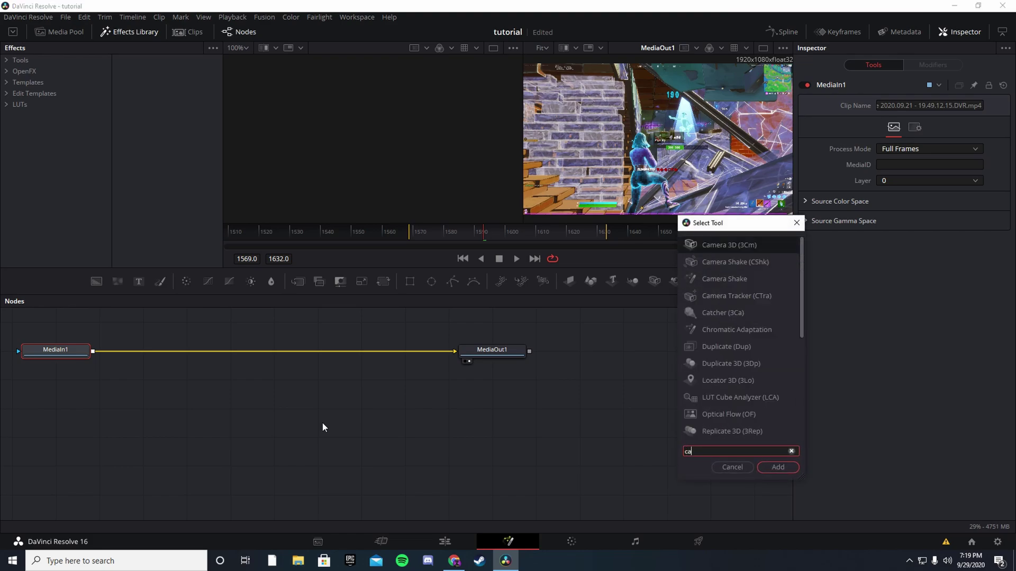
pyautogui.write('mer')
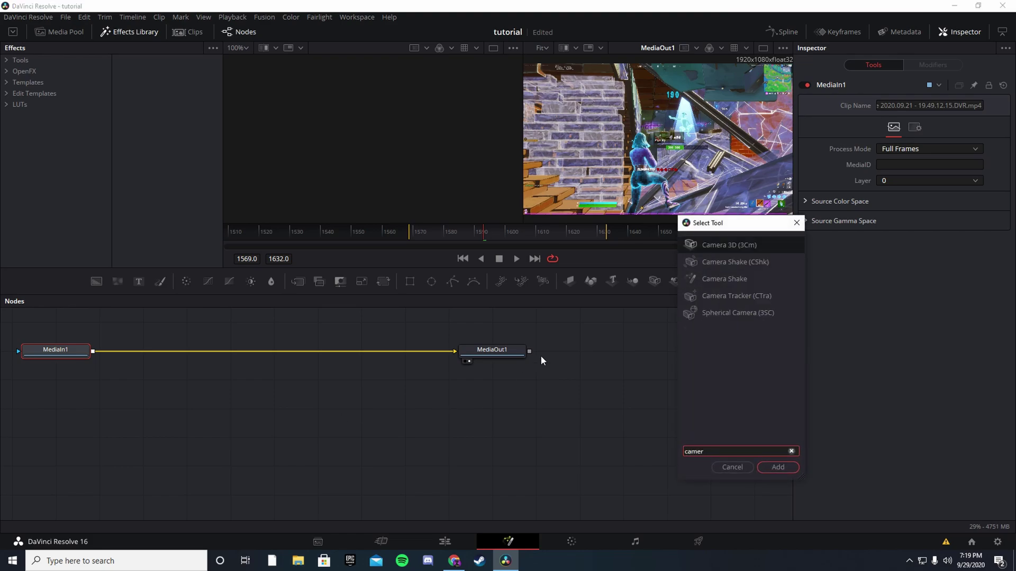
pyautogui.click(723, 280)
pyautogui.click(716, 261)
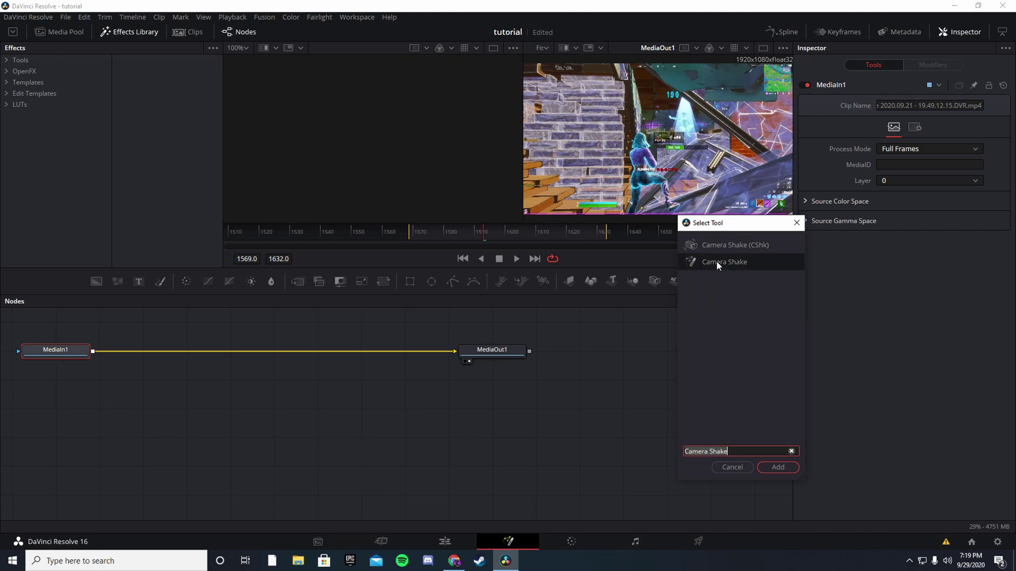
pyautogui.click(777, 468)
pyautogui.click(454, 535)
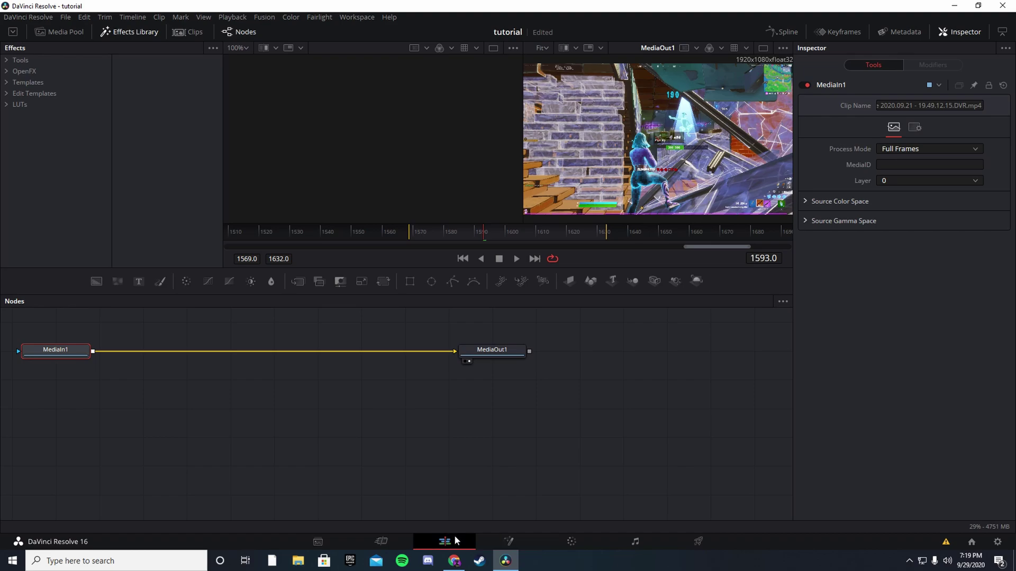
# Delete the Camera Shake node from the third gameplay clip's Fusion composition and return to the timeline.
pyautogui.moveTo(684, 338); pyautogui.dragTo(622, 344)
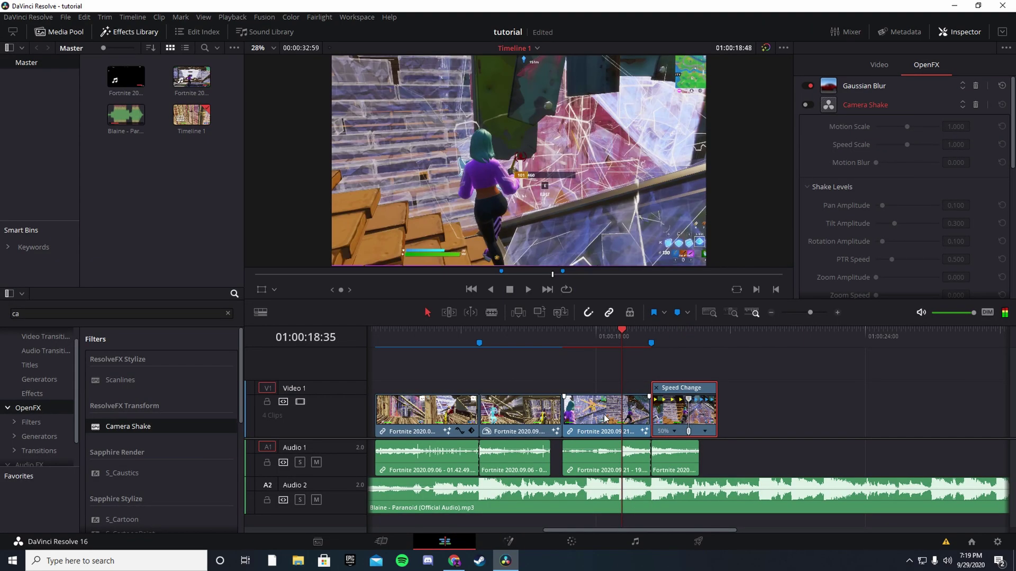
pyautogui.click(607, 418)
pyautogui.click(510, 545)
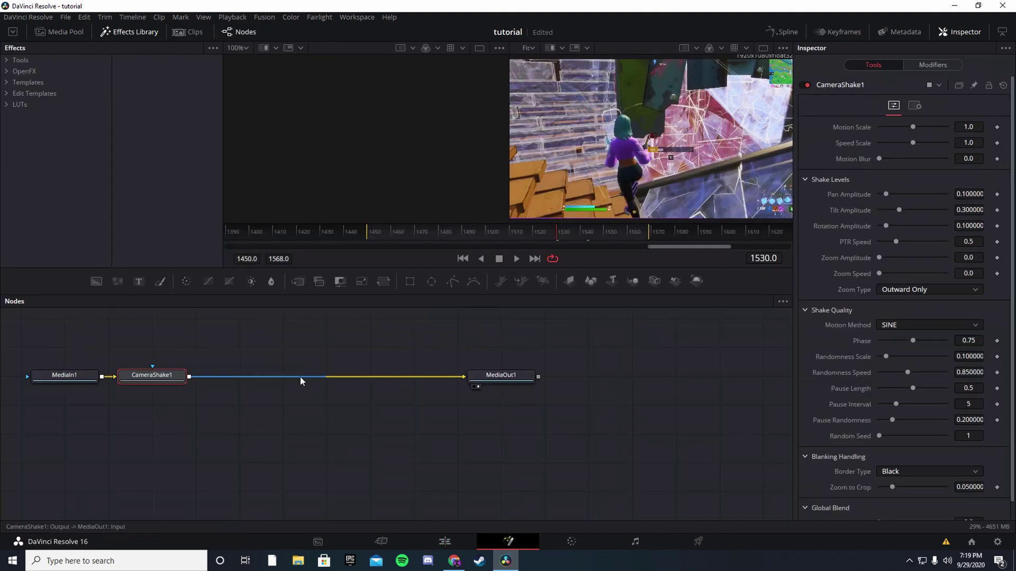
pyautogui.press('Delete')
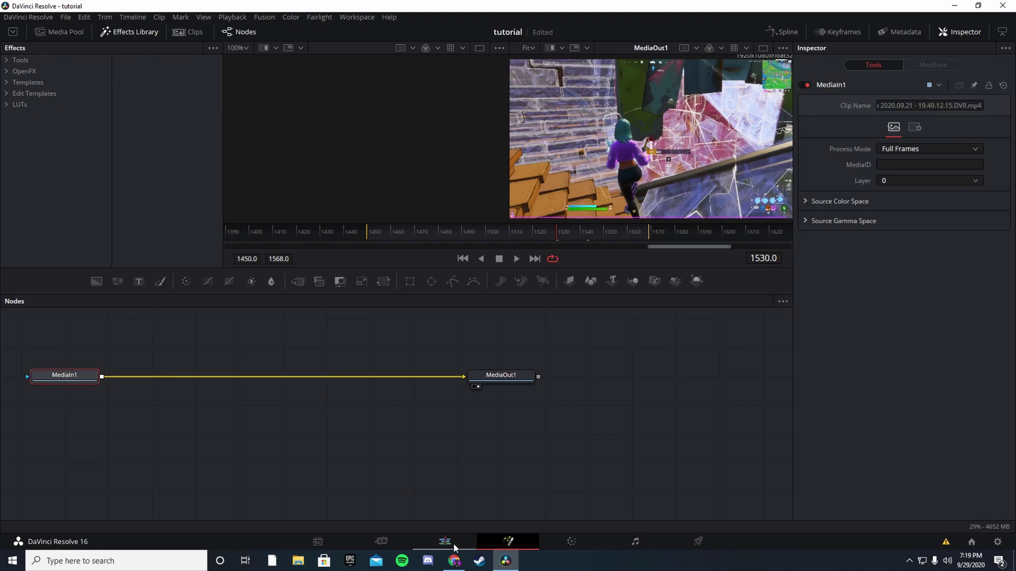
pyautogui.click(453, 544)
# Try to add a Camera Shake node to the last video segment at 01:00:19:44 in Fusion, and return to the timeline.
pyautogui.moveTo(626, 332); pyautogui.dragTo(675, 338)
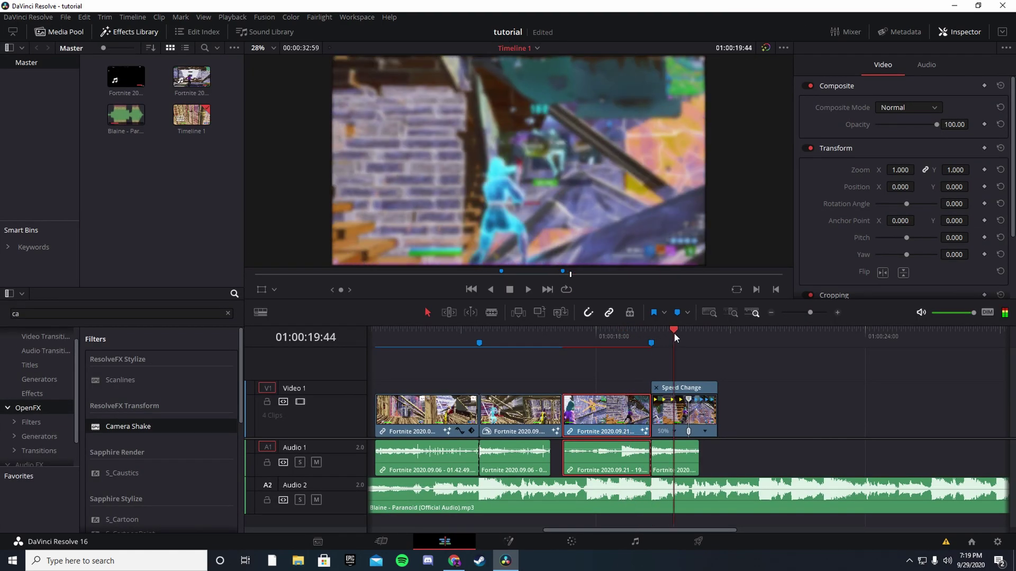
pyautogui.click(670, 406)
pyautogui.click(508, 541)
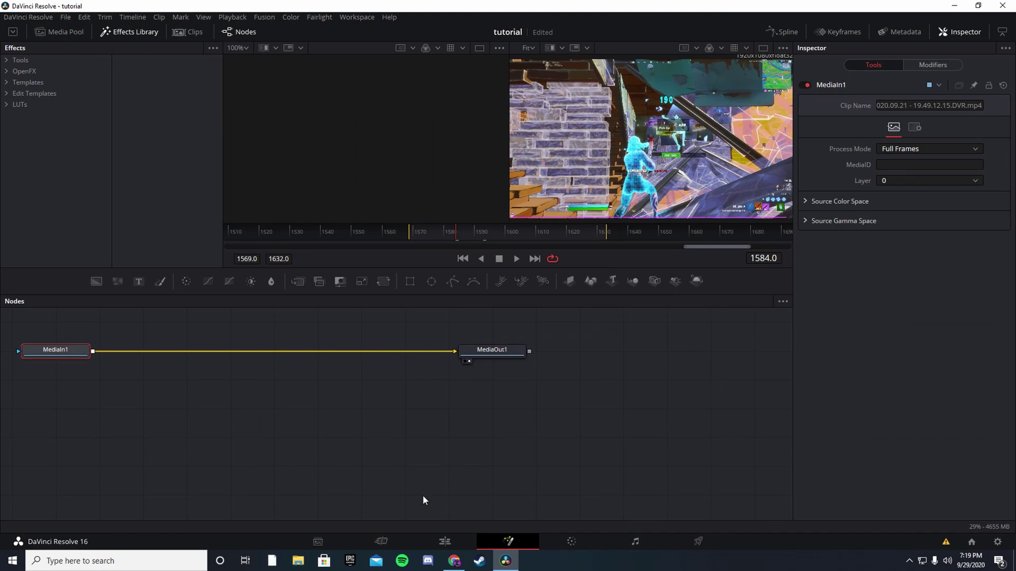
pyautogui.hotkey('shift', 'space')
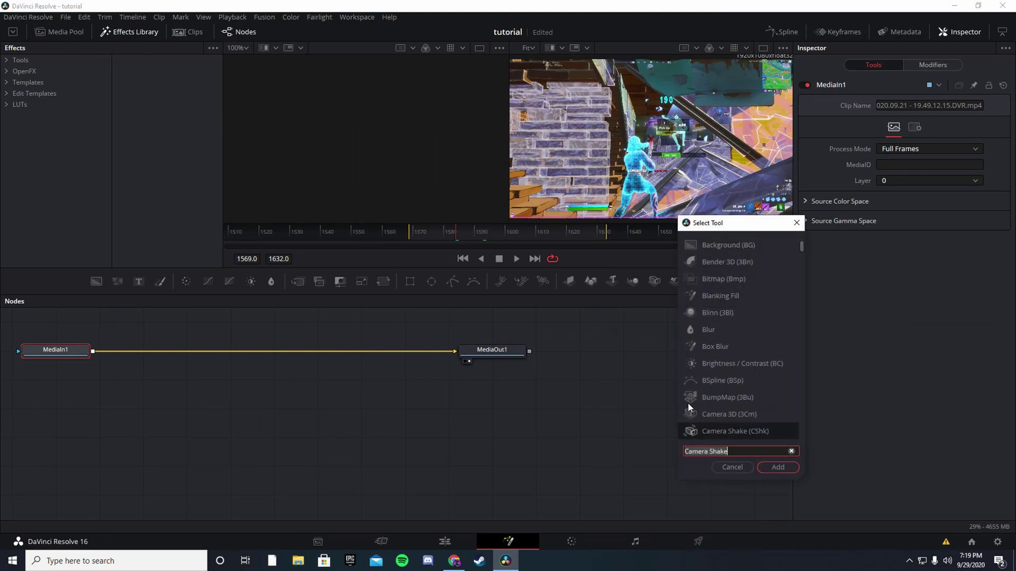
pyautogui.click(781, 468)
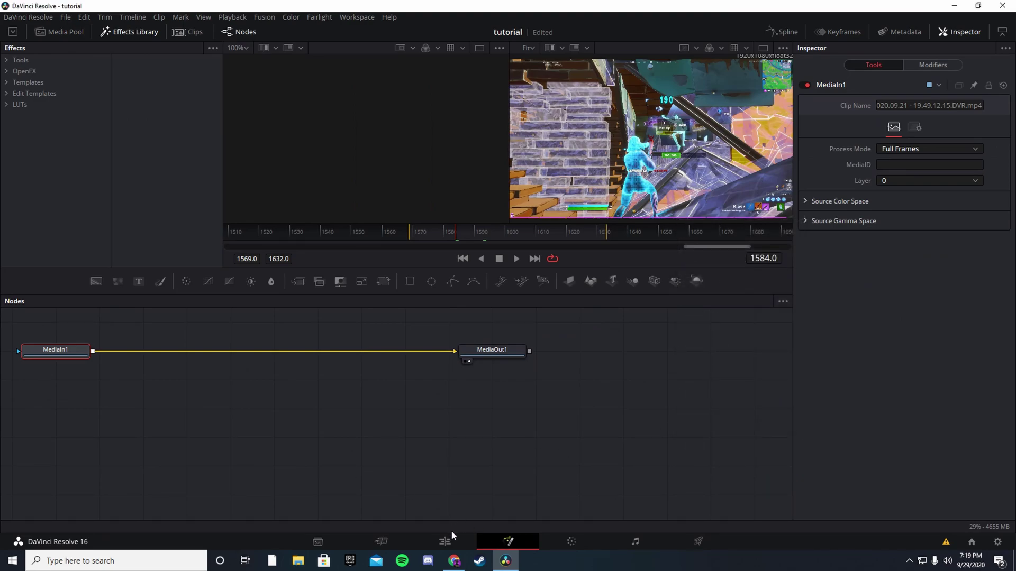
pyautogui.click(450, 535)
# Check the third gameplay clip's Fusion composition for leftover effect nodes and return to the timeline.
pyautogui.click(589, 424)
pyautogui.click(640, 338)
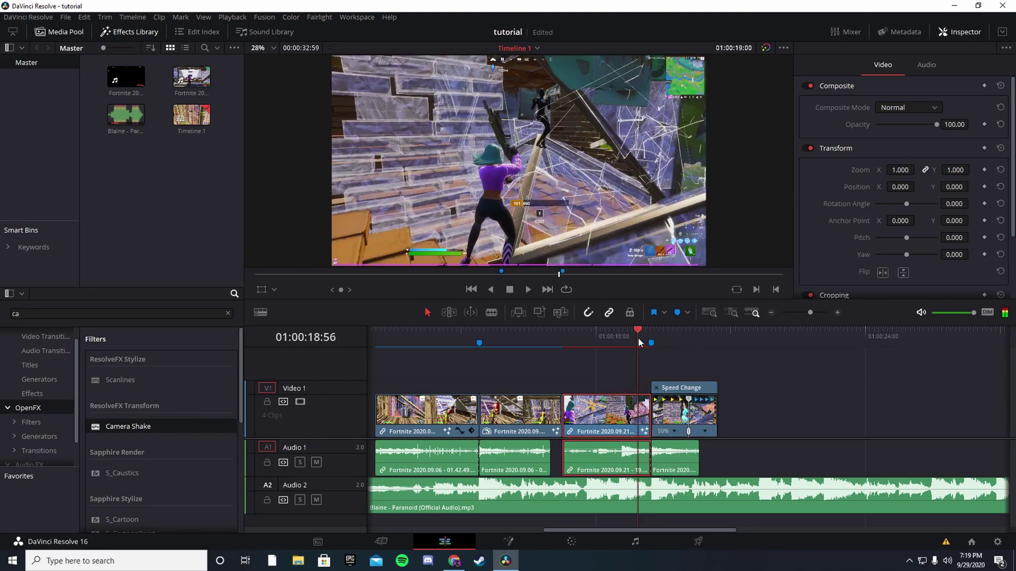
pyautogui.click(491, 541)
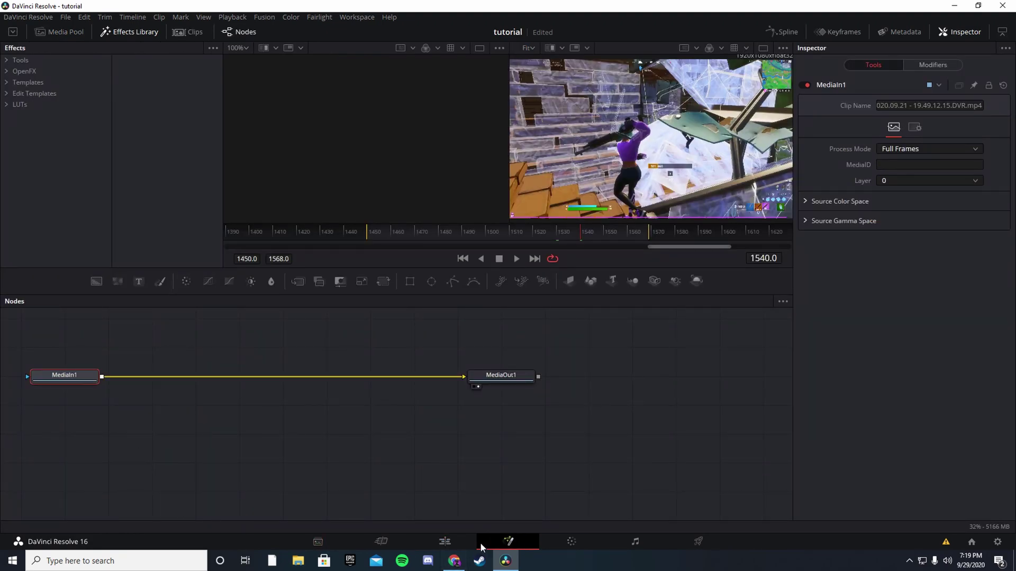
pyautogui.click(445, 541)
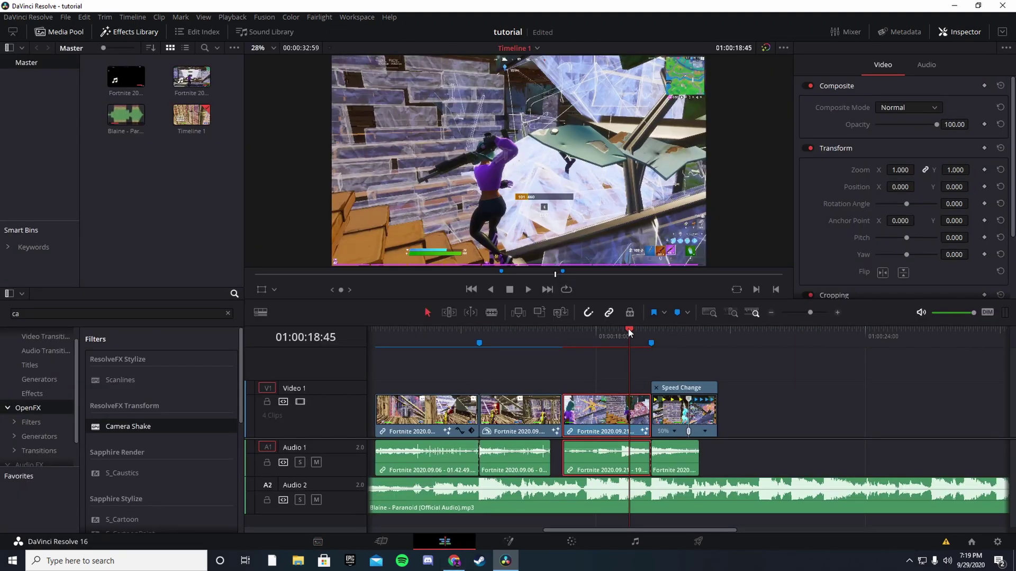
# Position the playhead at 01:00:20:04 in the last video segment and add a Camera Shake node to its Fusion composition.
pyautogui.moveTo(629, 331); pyautogui.dragTo(688, 345)
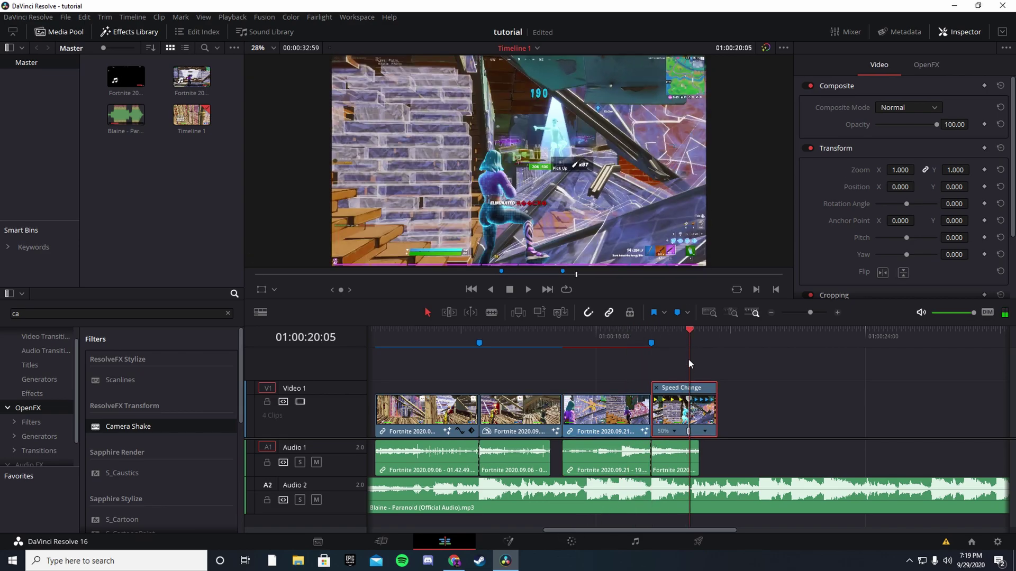
pyautogui.click(690, 335)
pyautogui.moveTo(817, 316); pyautogui.dragTo(815, 314)
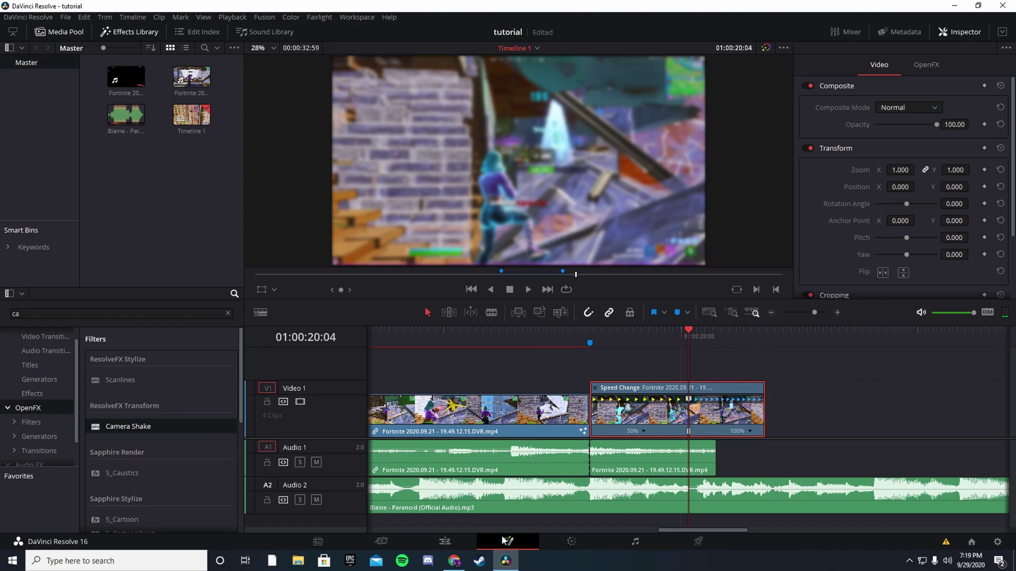
pyautogui.click(506, 541)
pyautogui.hotkey('shift', 'space')
pyautogui.write('camer')
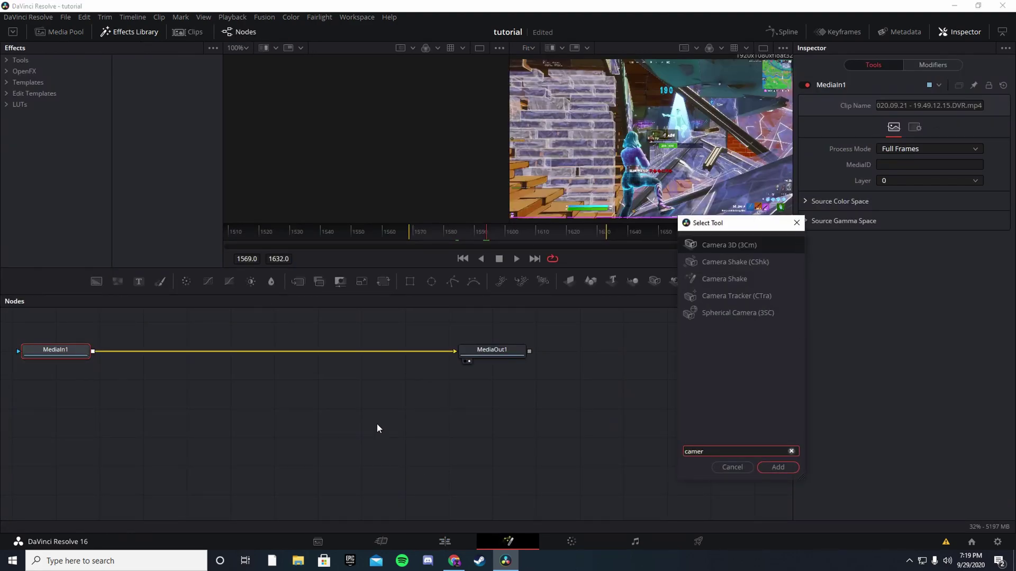
pyautogui.write('a shake')
pyautogui.click(784, 467)
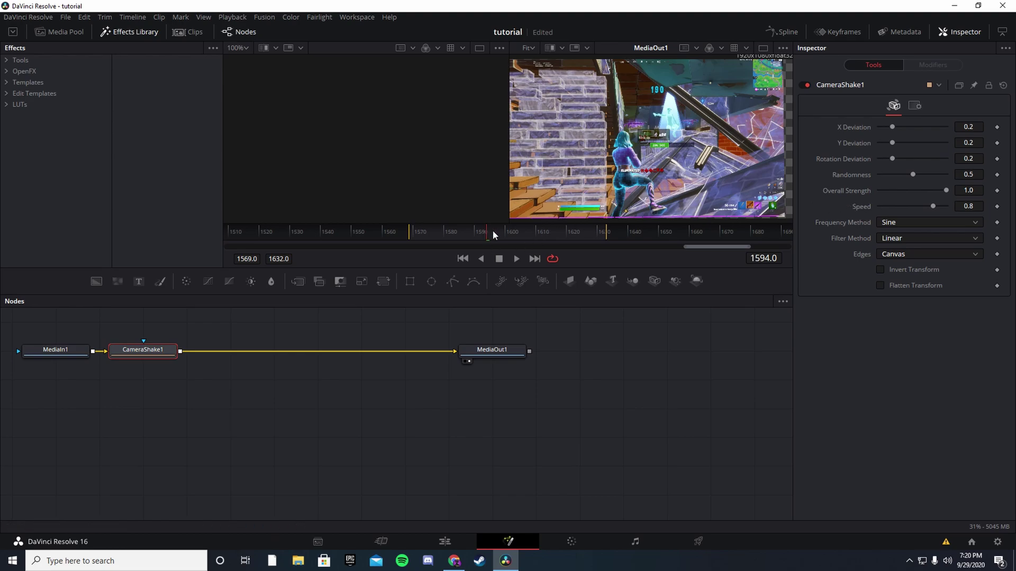
# Keyframe the Camera Shake's Overall Strength at 1.0 on frame 1594 and lower it to the minimum on frame 1595.
pyautogui.click(997, 191)
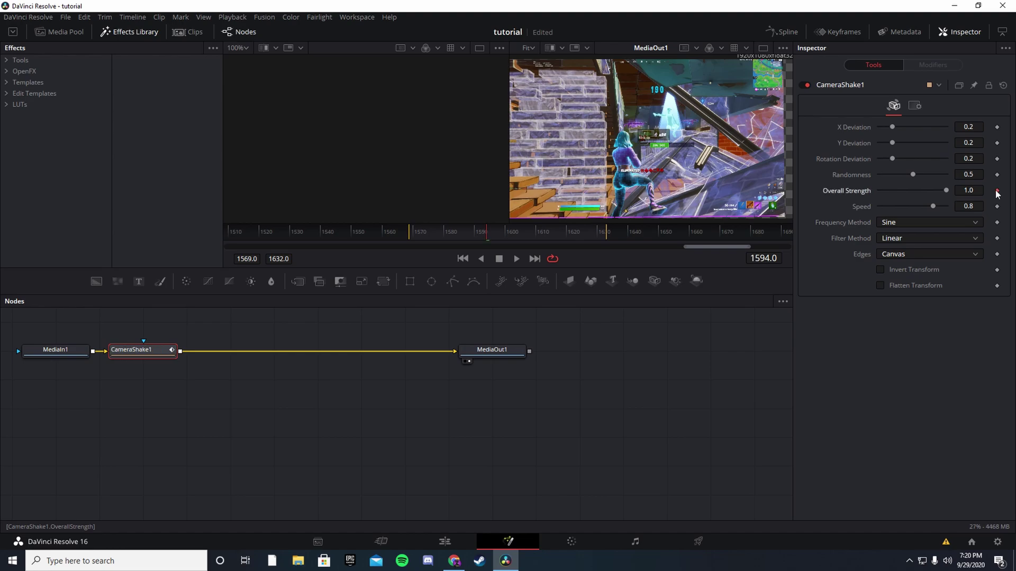
pyautogui.press('Right')
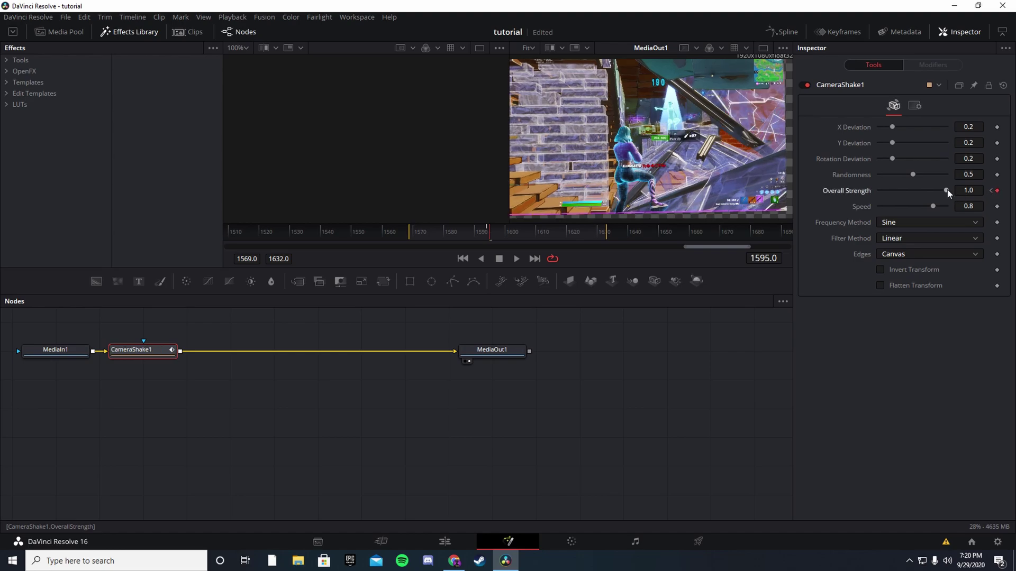
pyautogui.moveTo(946, 191); pyautogui.dragTo(877, 191)
# Play the shaken segment in Fusion, return to frame 1569, and jump to the next Overall Strength keyframe.
pyautogui.moveTo(488, 226); pyautogui.dragTo(406, 237)
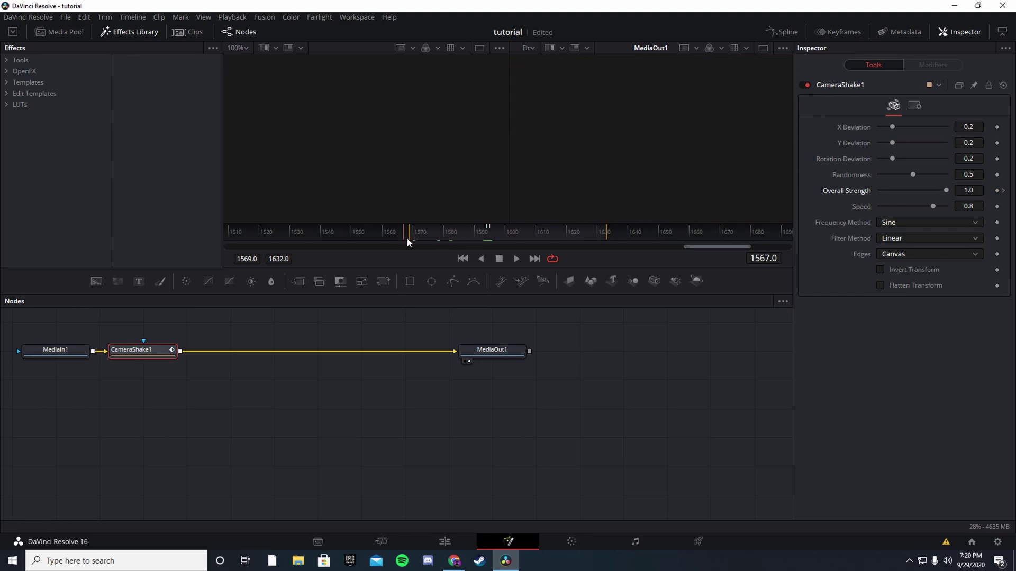
pyautogui.click(515, 259)
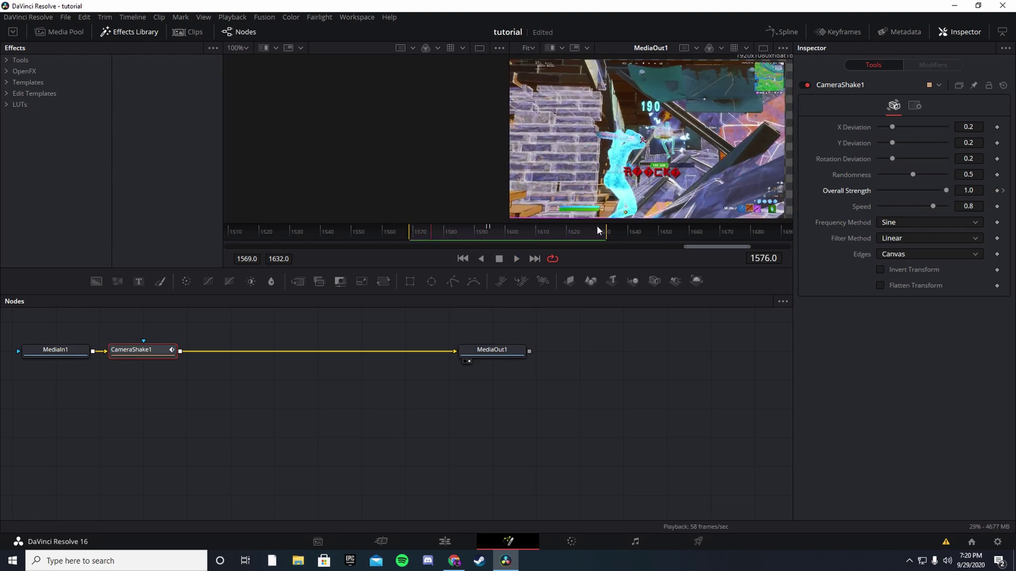
pyautogui.moveTo(434, 234); pyautogui.dragTo(411, 235)
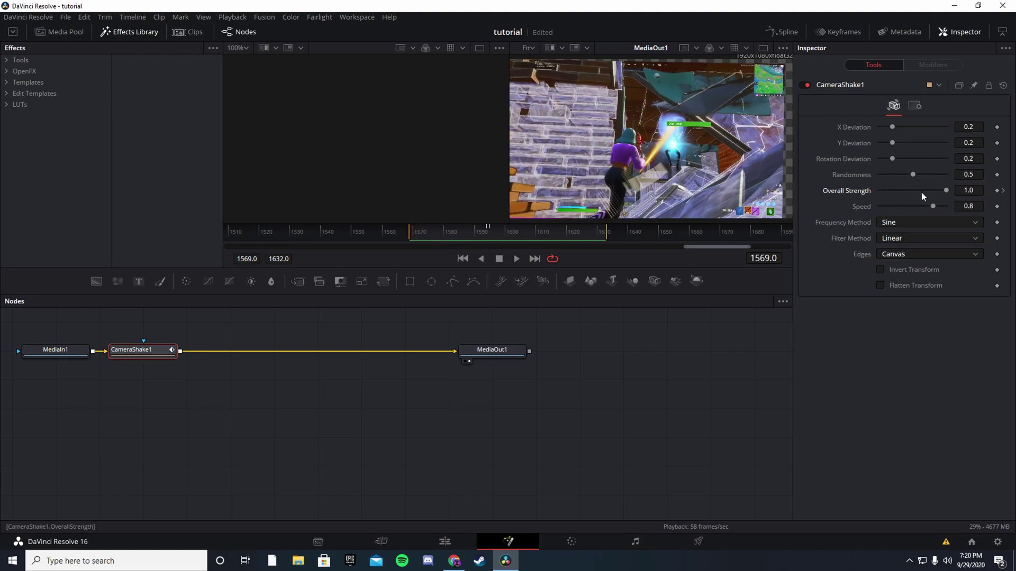
pyautogui.click(1003, 192)
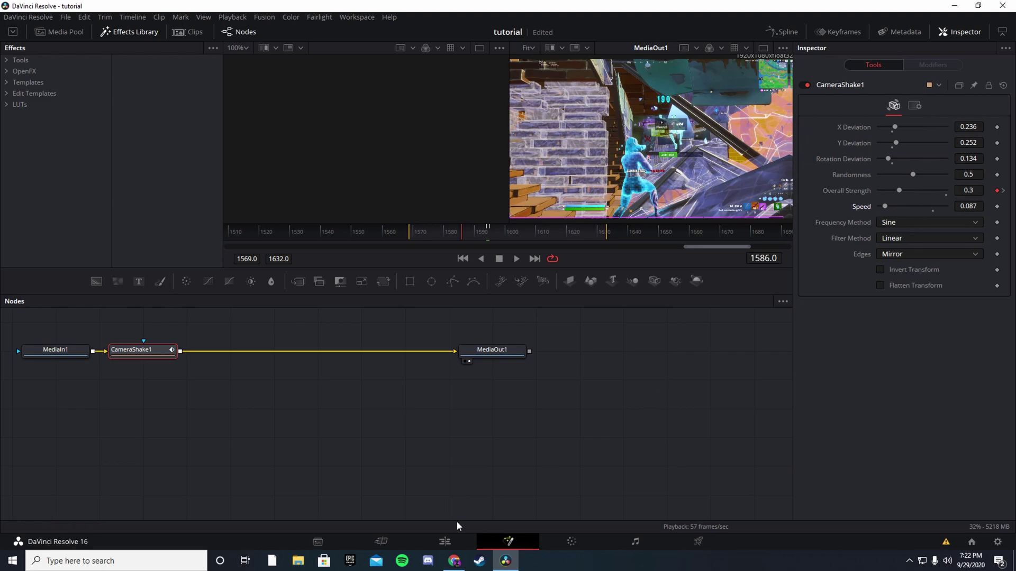
# Return to the timeline and move the playhead to 01:00:18:20 in the third gameplay clip.
pyautogui.click(443, 542)
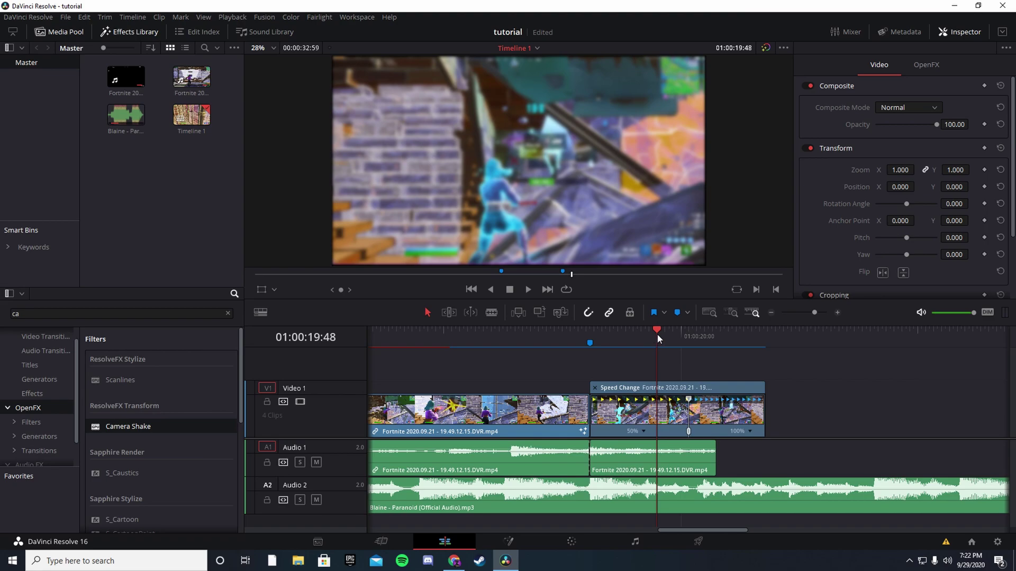
pyautogui.moveTo(811, 312); pyautogui.dragTo(807, 312)
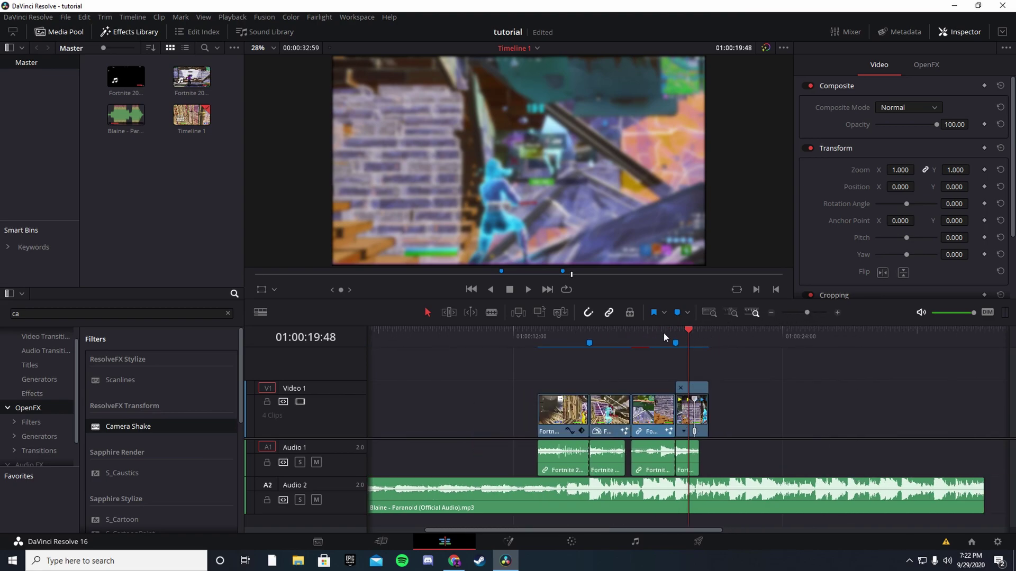
pyautogui.moveTo(684, 332); pyautogui.dragTo(656, 337)
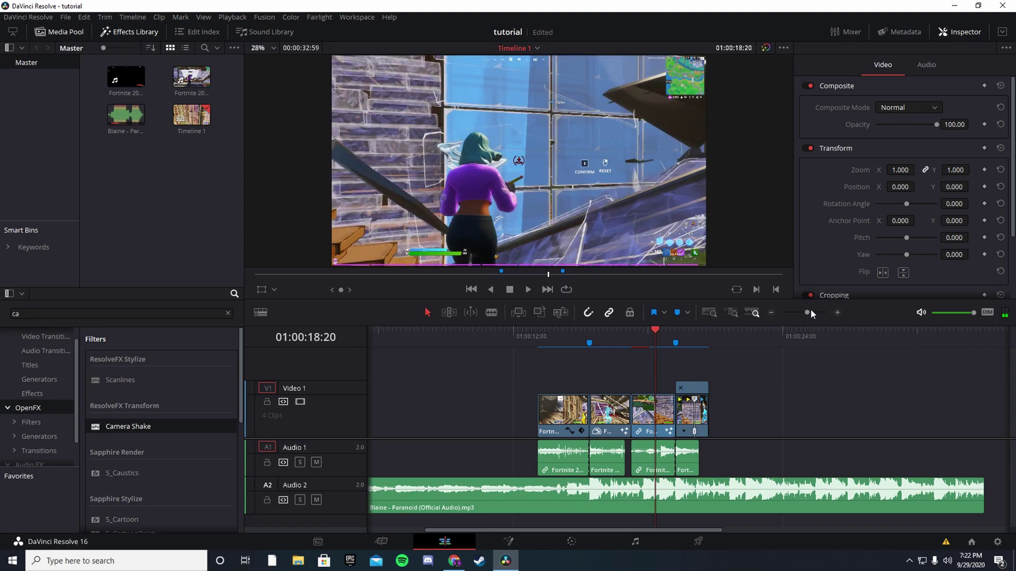
pyautogui.moveTo(807, 312); pyautogui.dragTo(813, 312)
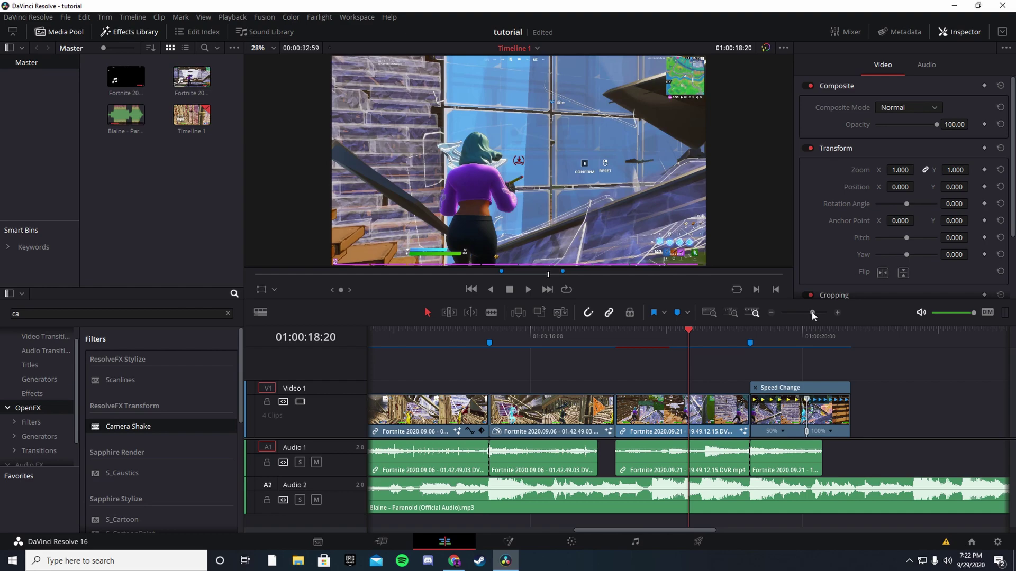